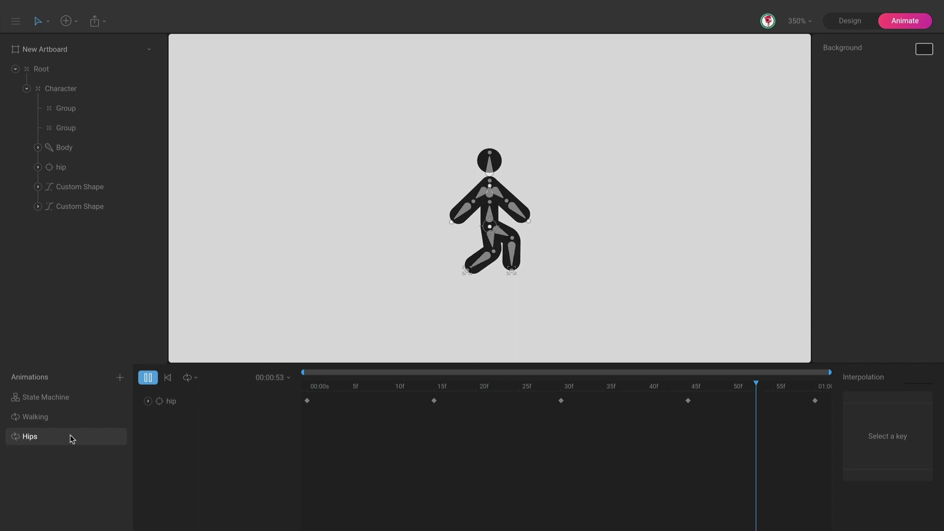
Step: Stop the Hips animation and play the State Machine to preview the walking figure with its layers combined
key("space")
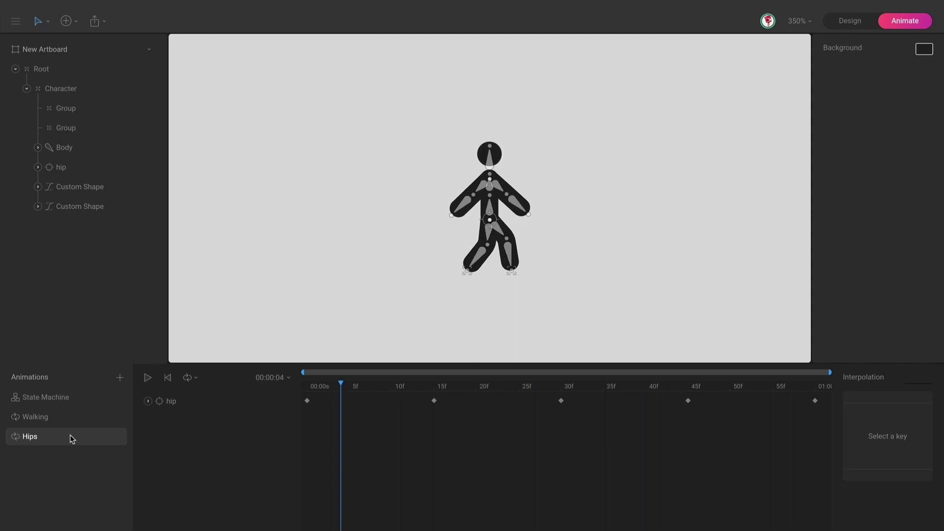
left_click(72, 400)
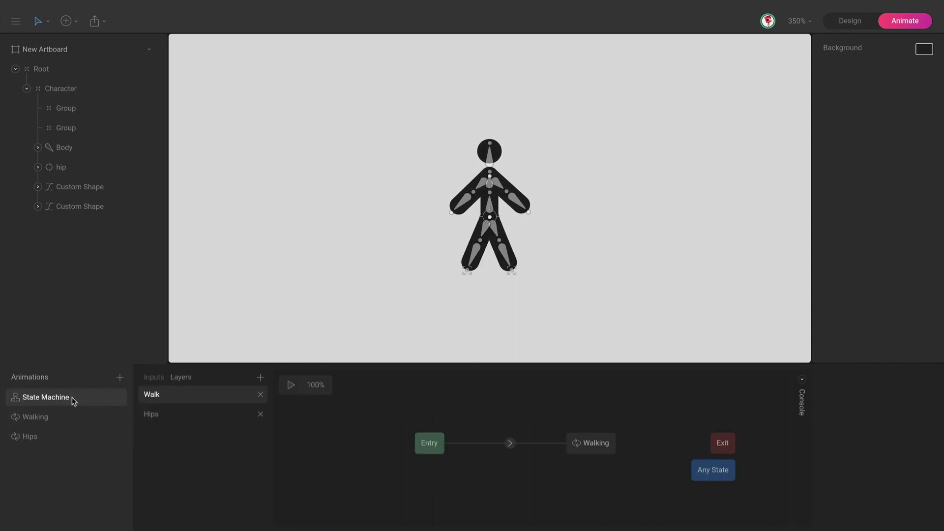
key("space")
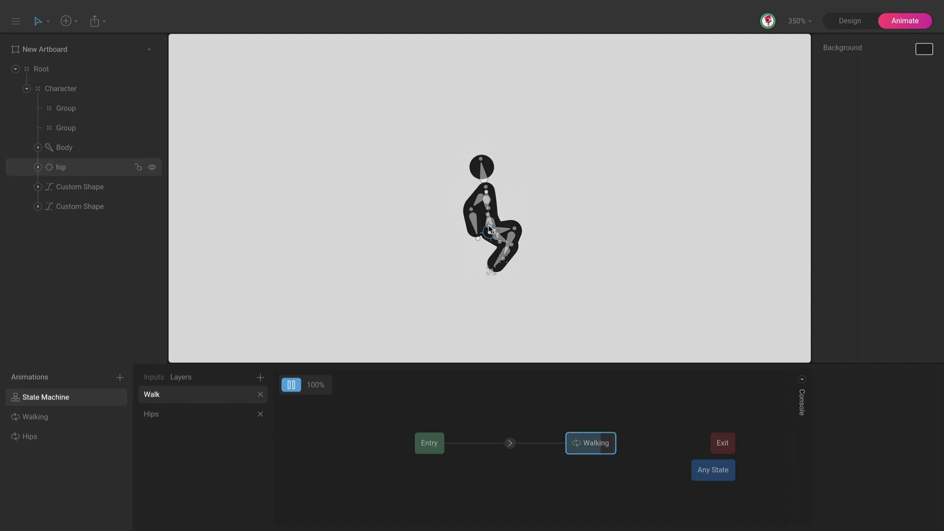
Step: Review the Hips and Walking timelines separately and play the State Machine again to compare the combined motion
left_click(84, 439)
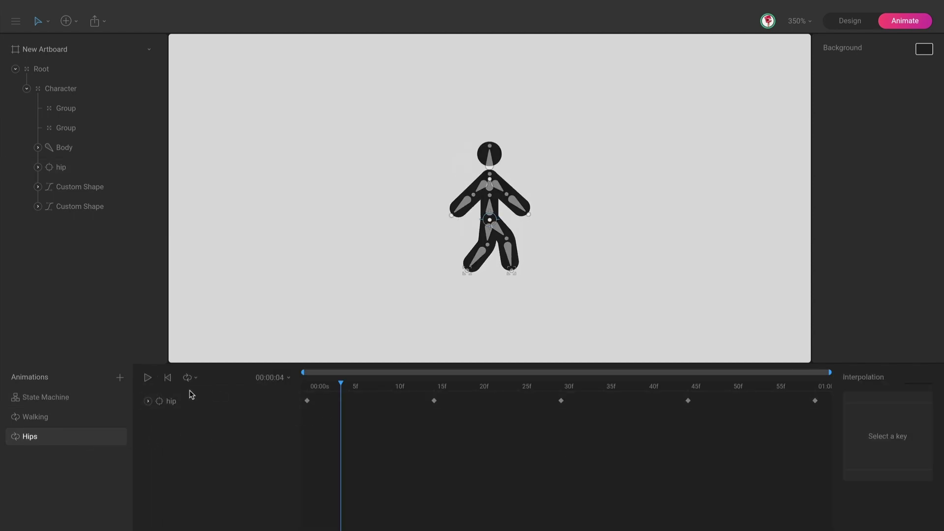
left_click(84, 422)
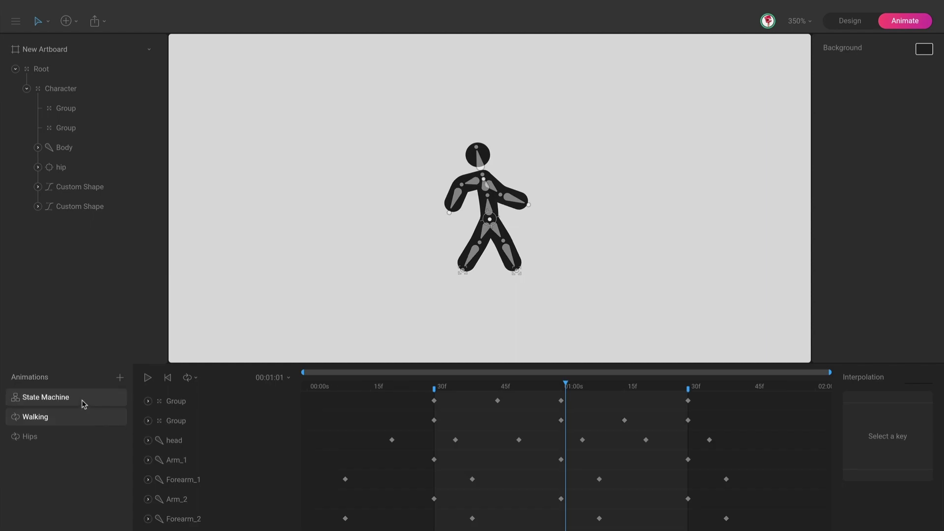
left_click(82, 400)
key("space")
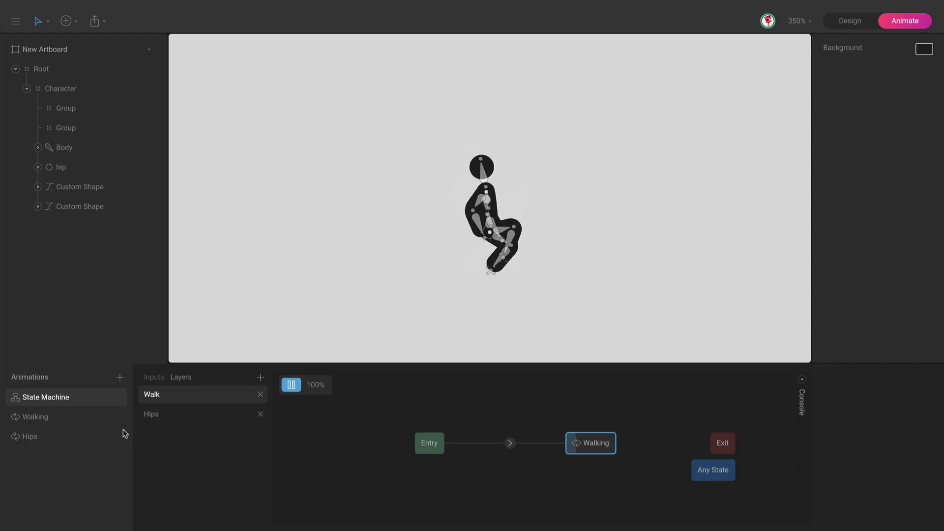
Step: Rotate the figure's hip target to about -130° at frame 0 of the Hips animation
left_click(85, 442)
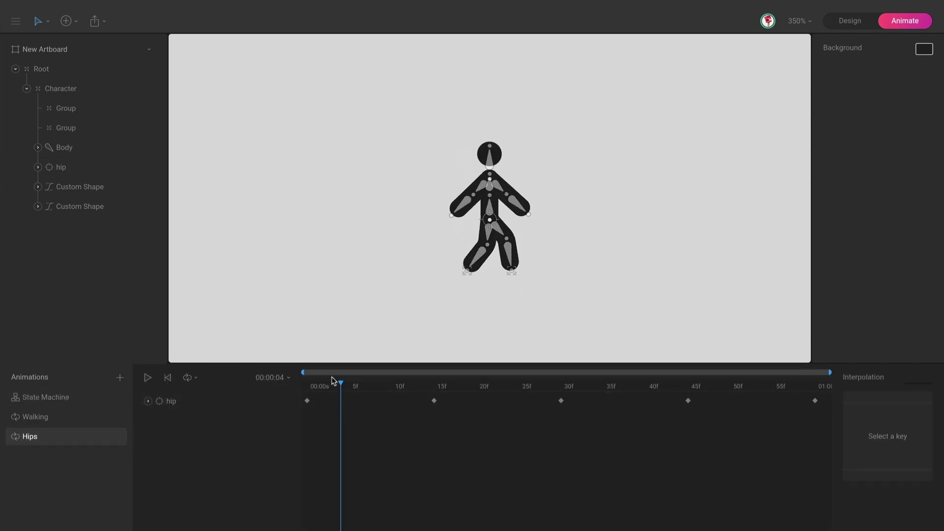
left_click_drag(332, 388, 280, 387)
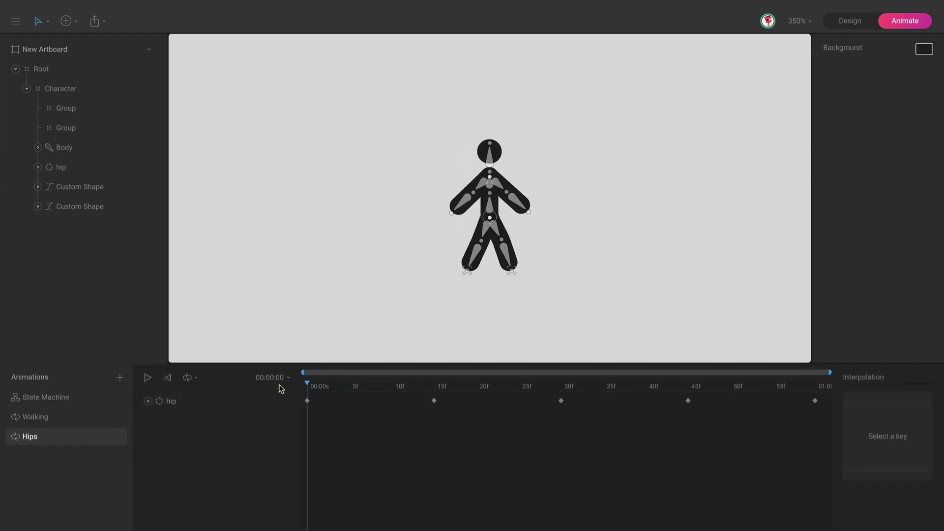
left_click(490, 220)
left_click_drag(519, 232, 523, 205)
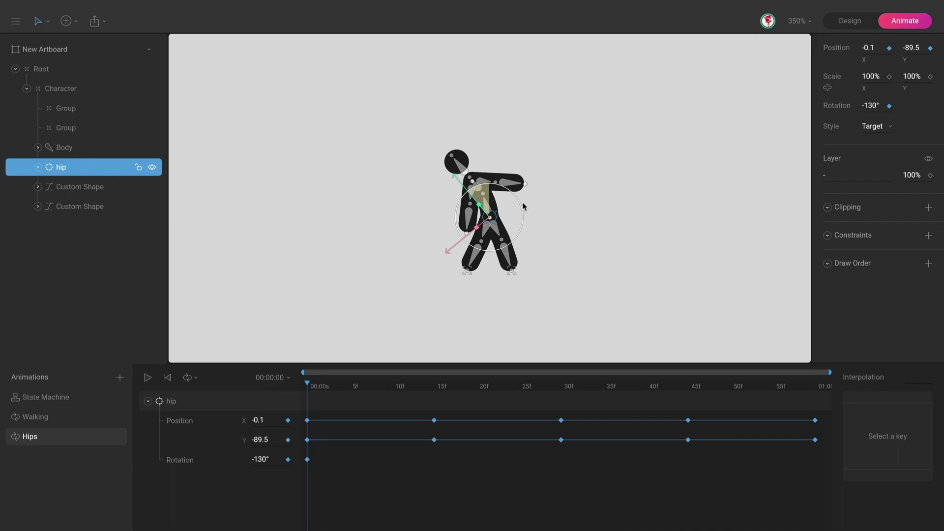
left_click(565, 239)
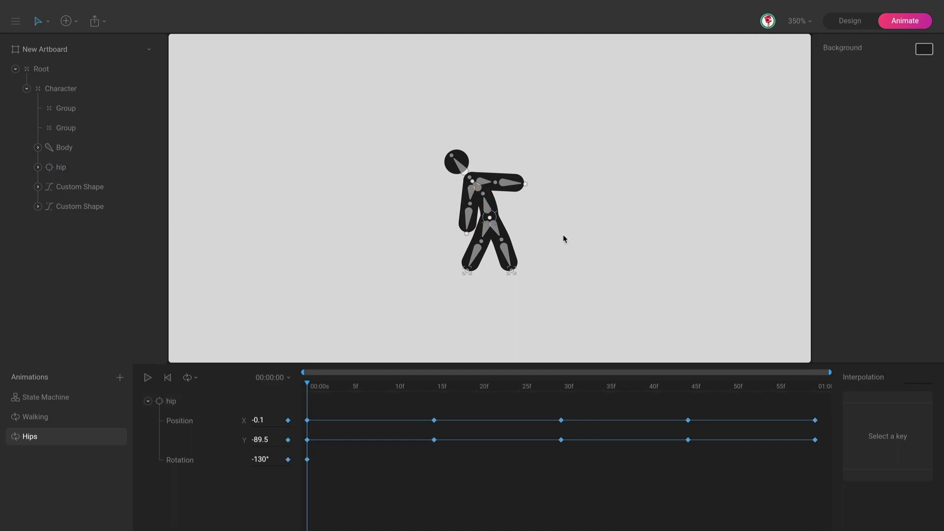
Step: Play the State Machine with the rotated hip and inspect the hip's Position and Rotation keys in the Hips animation
left_click(97, 402)
key("space")
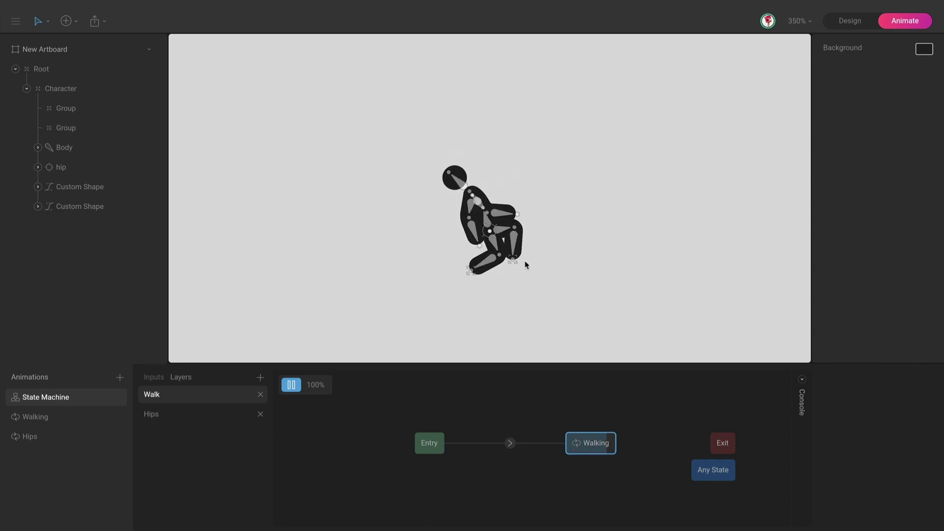
left_click(82, 437)
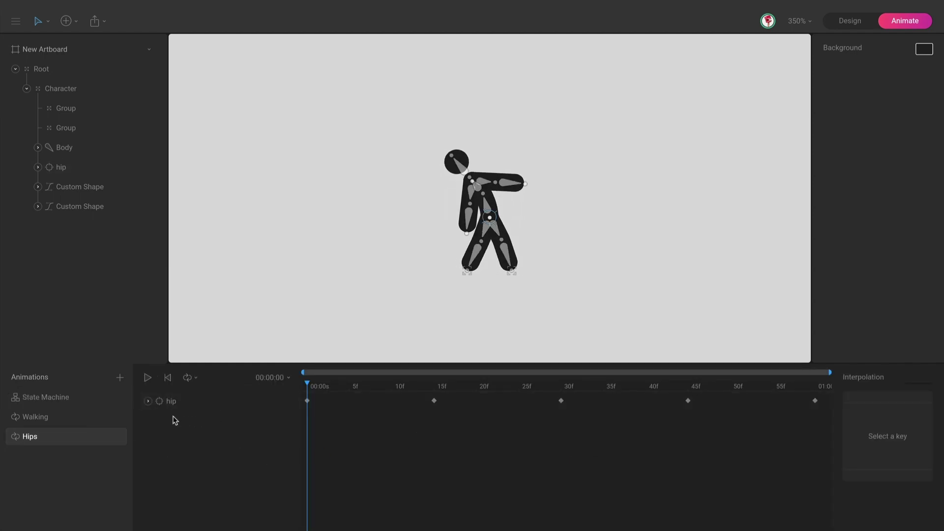
left_click(148, 401)
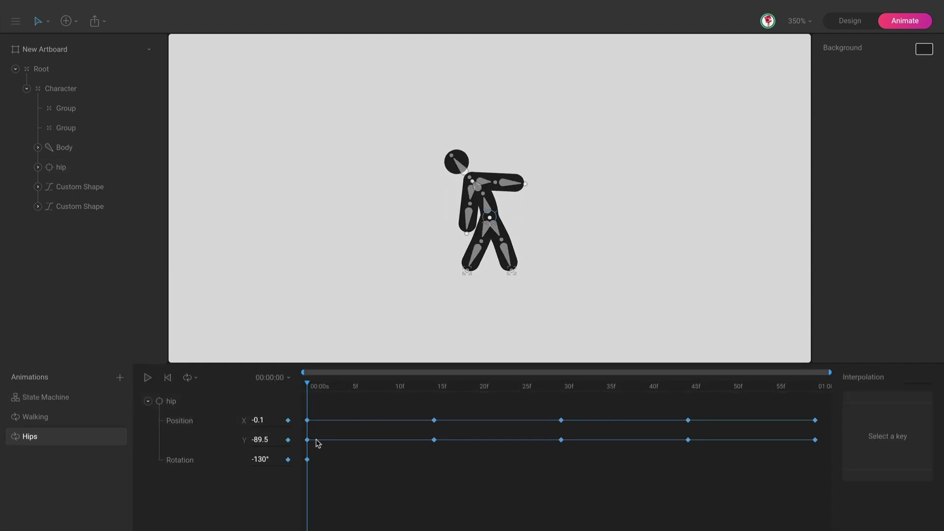
left_click(57, 405)
key("space")
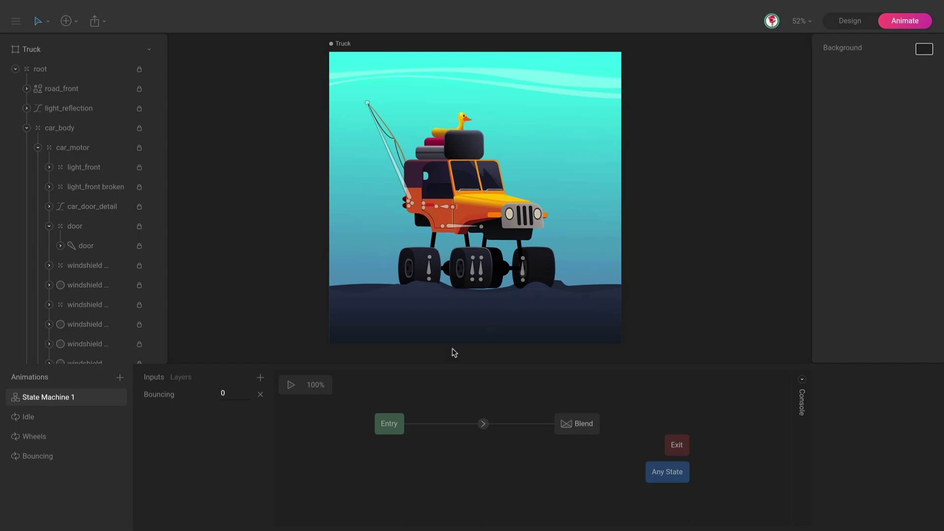
Step: Preview the truck's Wheels and Bouncing animations separately, and stop playback
left_click(51, 437)
left_click(65, 456)
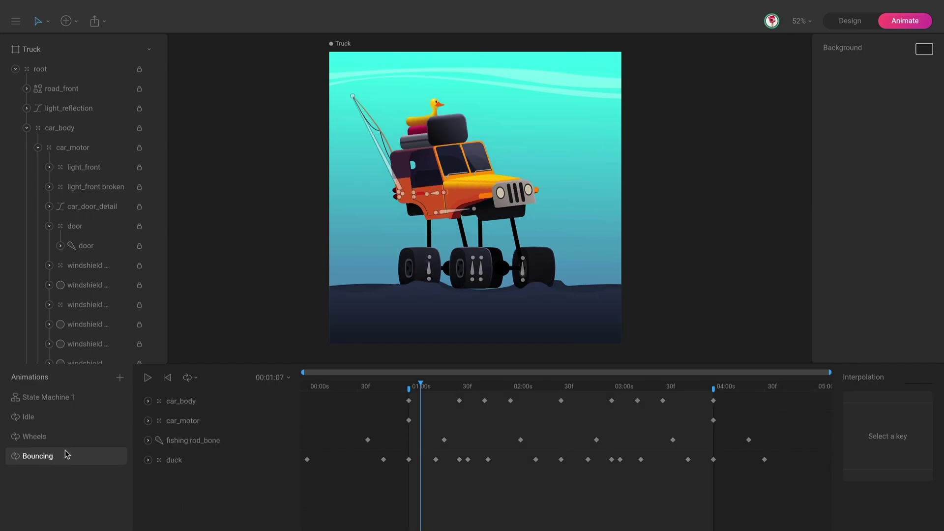
left_click(68, 436)
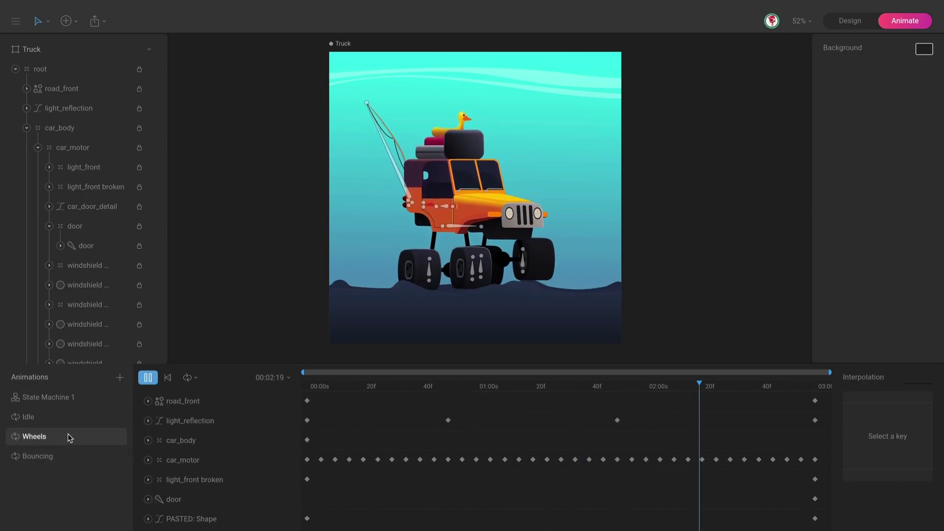
left_click(66, 455)
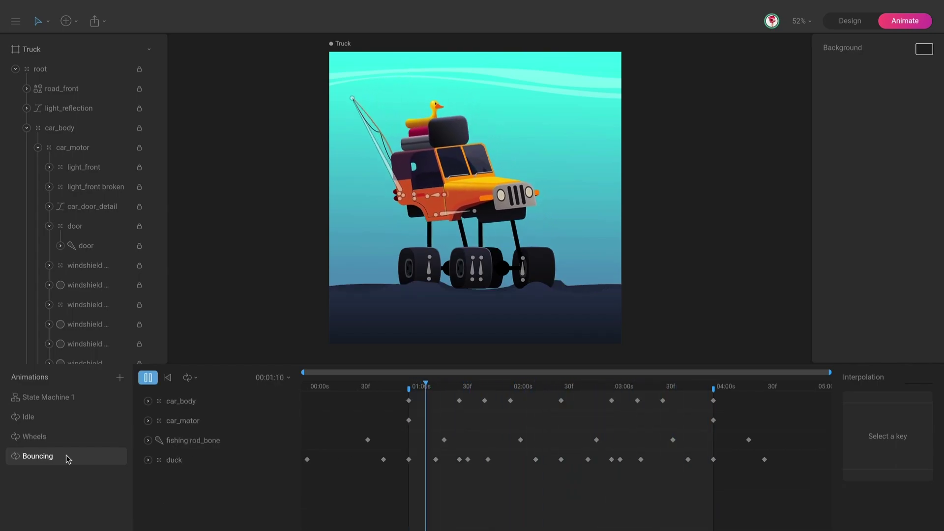
key("space")
Step: Play the truck's State Machine 1 and raise its Bouncing input to preview the blend
left_click(72, 401)
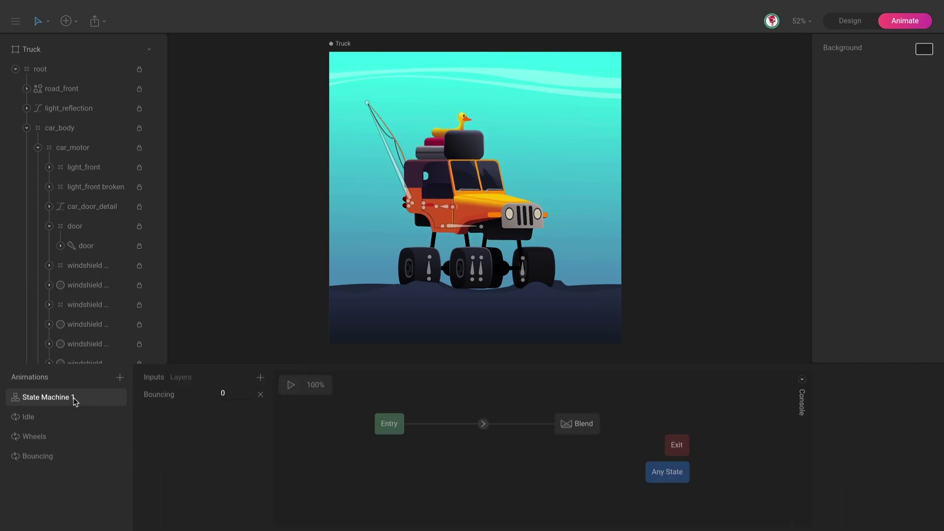
key("space")
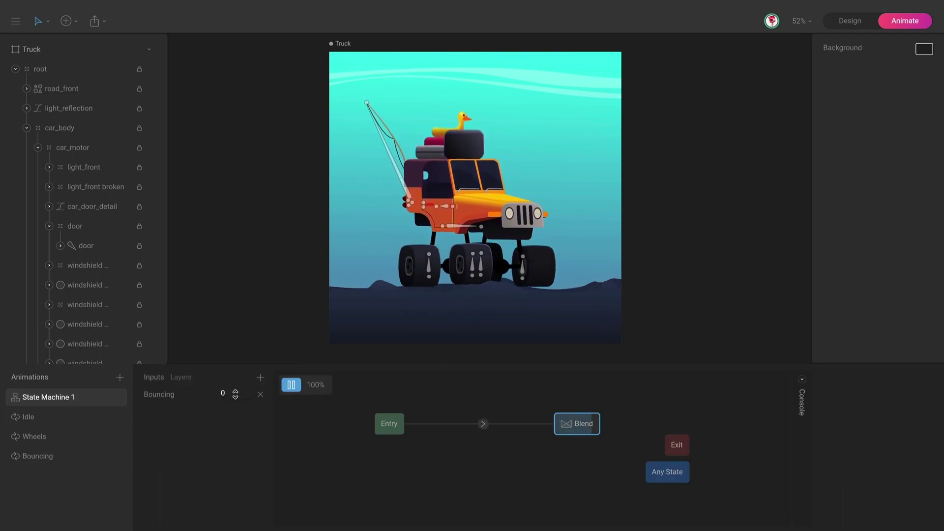
left_click_drag(235, 393, 490, 173)
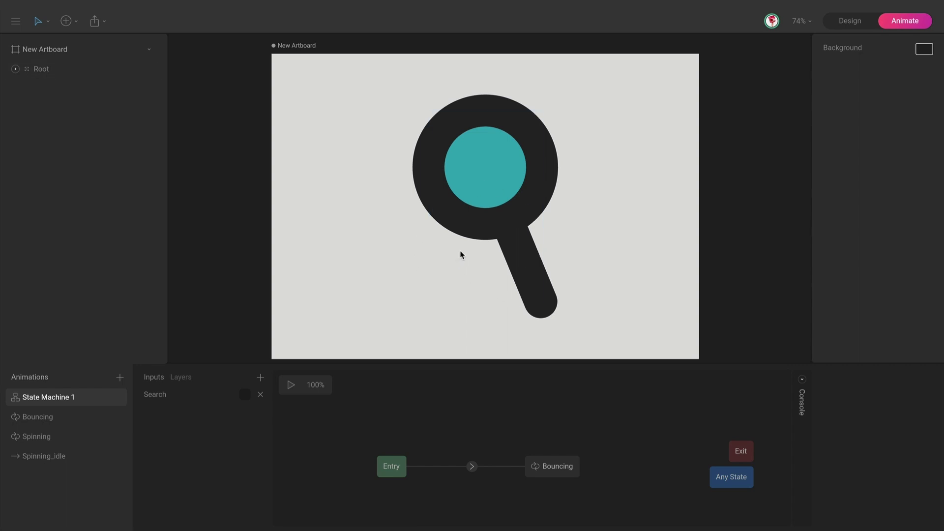
Step: Preview the magnifying glass's Bouncing and Spinning animations separately, stopping each one
left_click(89, 415)
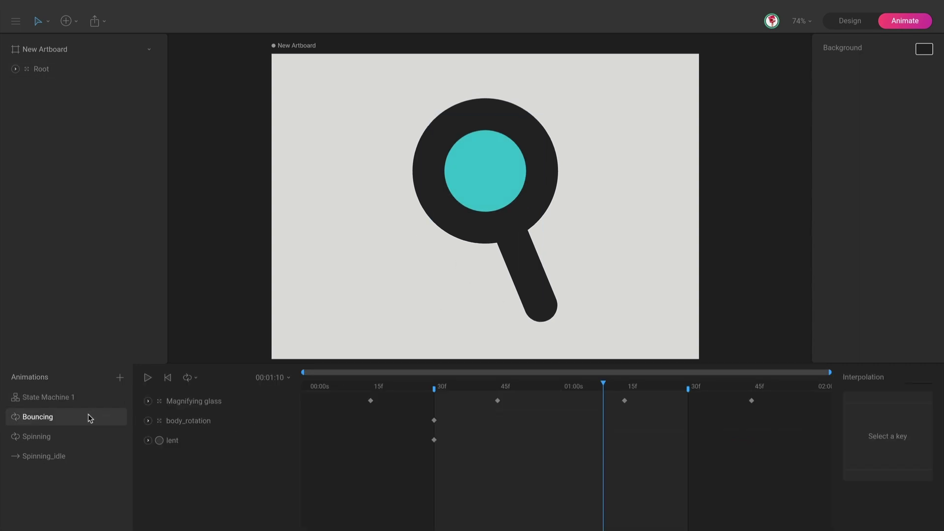
key("space")
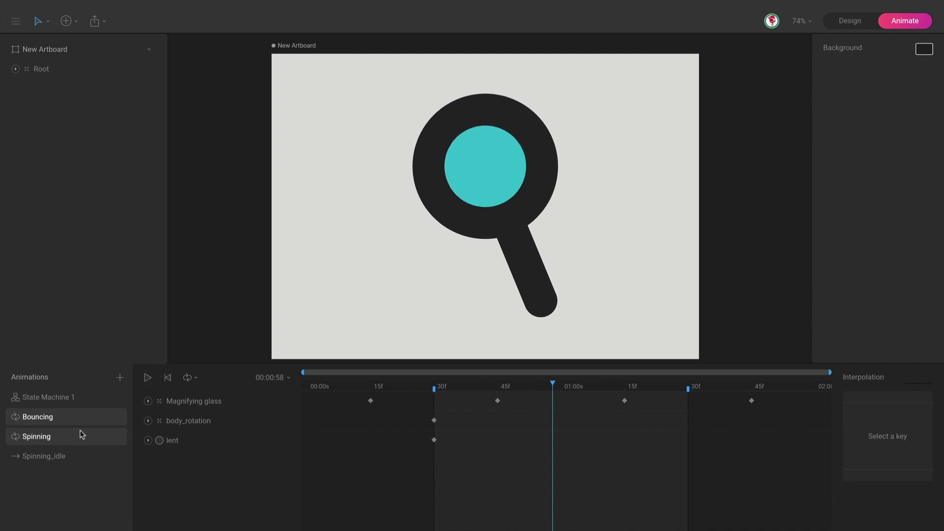
left_click(78, 432)
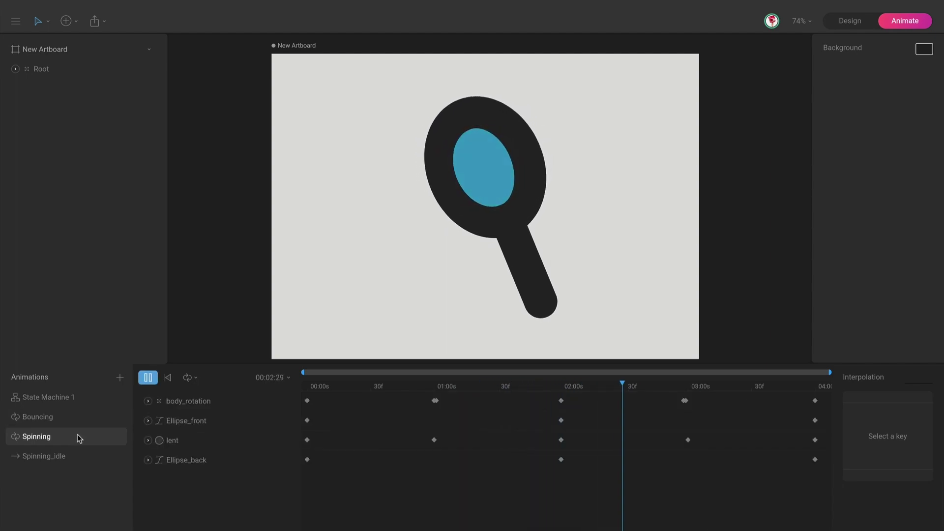
key("space")
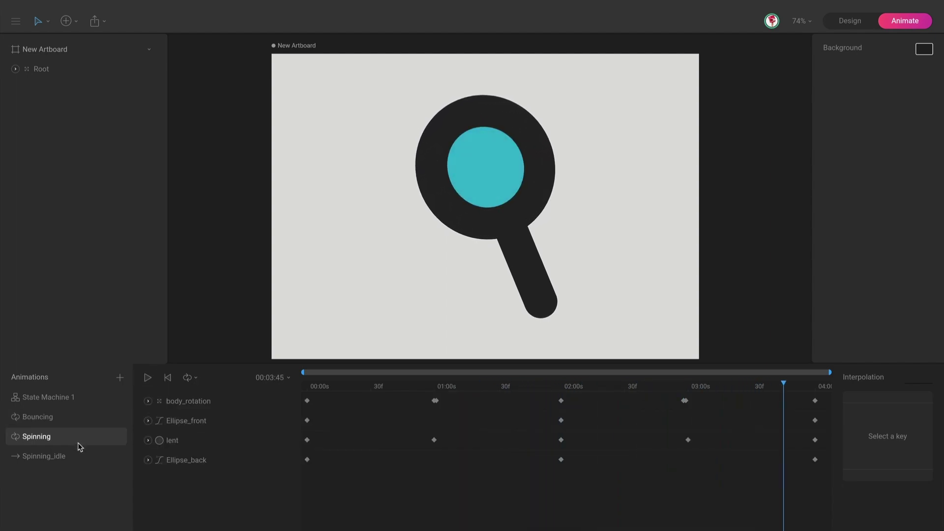
Step: Play the magnifying glass's State Machine 1 and turn on its Search input
left_click(53, 399)
left_click(291, 384)
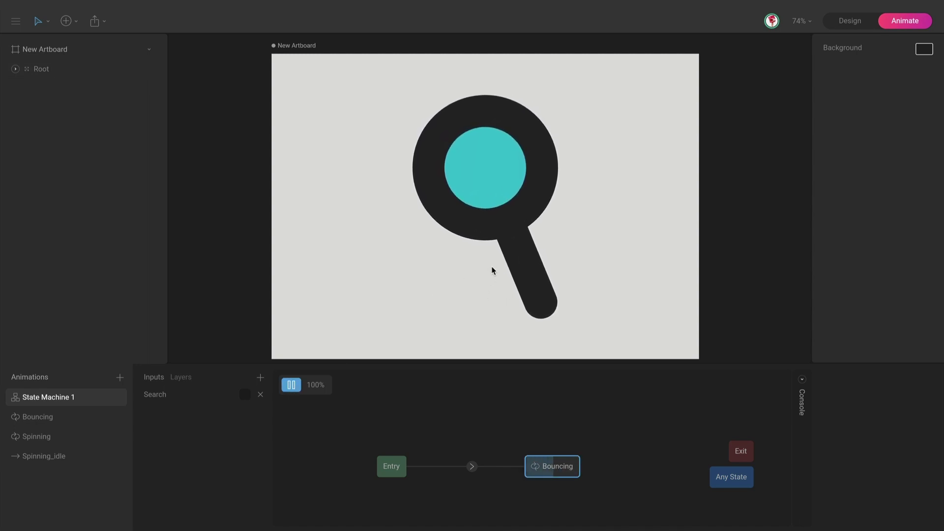
left_click(244, 395)
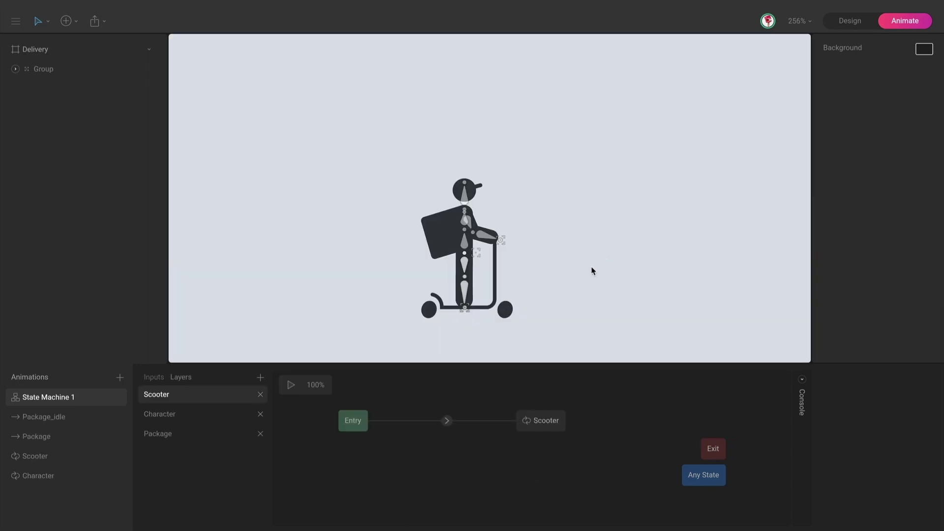
Step: Preview the delivery artboard's Scooter, Character and Package animations one by one
left_click(455, 291)
key("Escape")
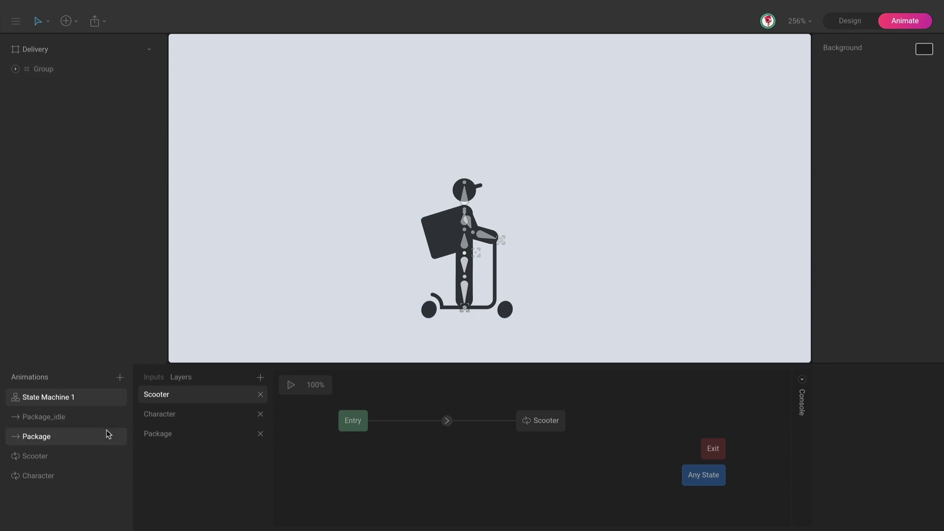
left_click(81, 457)
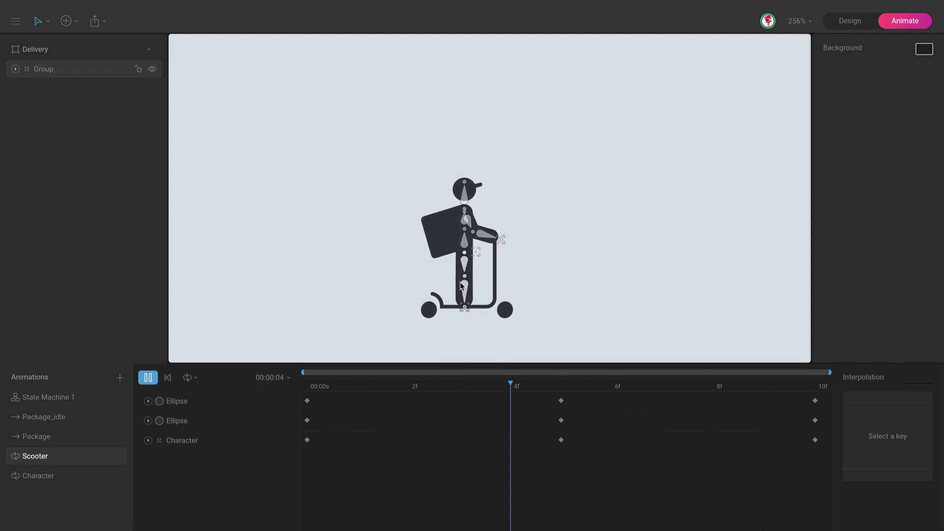
left_click(91, 477)
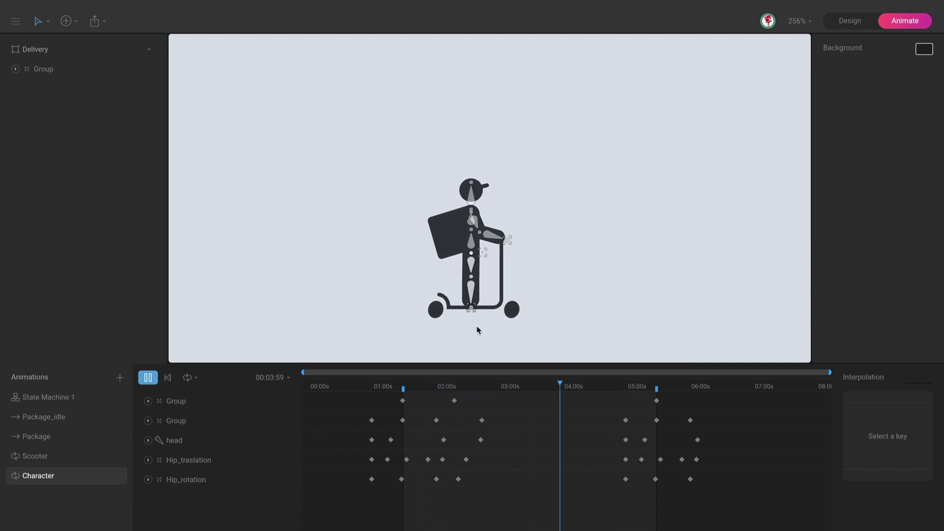
left_click(67, 437)
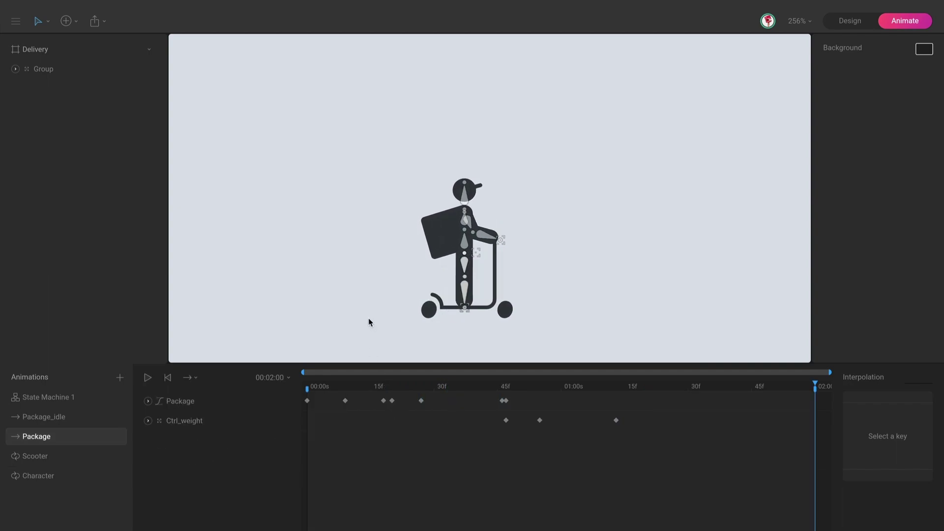
key("space")
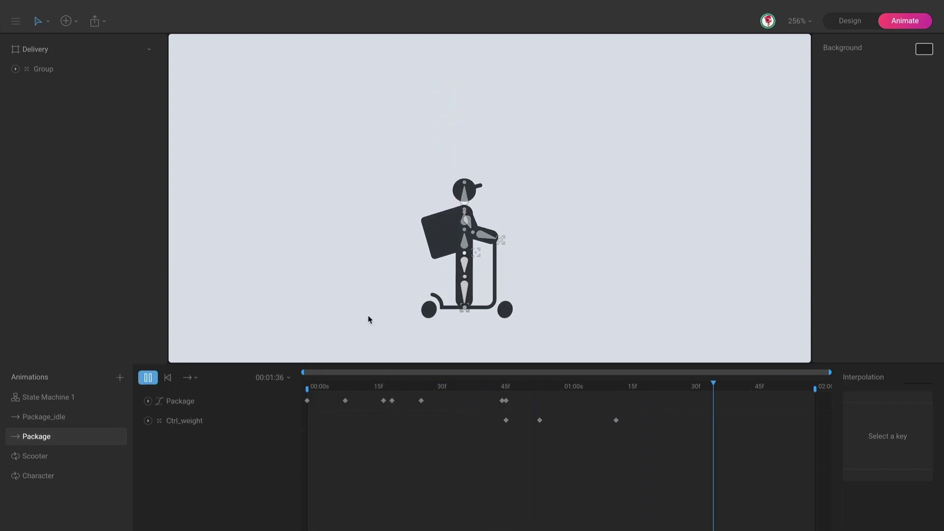
Step: Play the delivery artboard's State Machine 1 to preview its layers together, and replay the Character animation on its own
left_click(49, 399)
key("space")
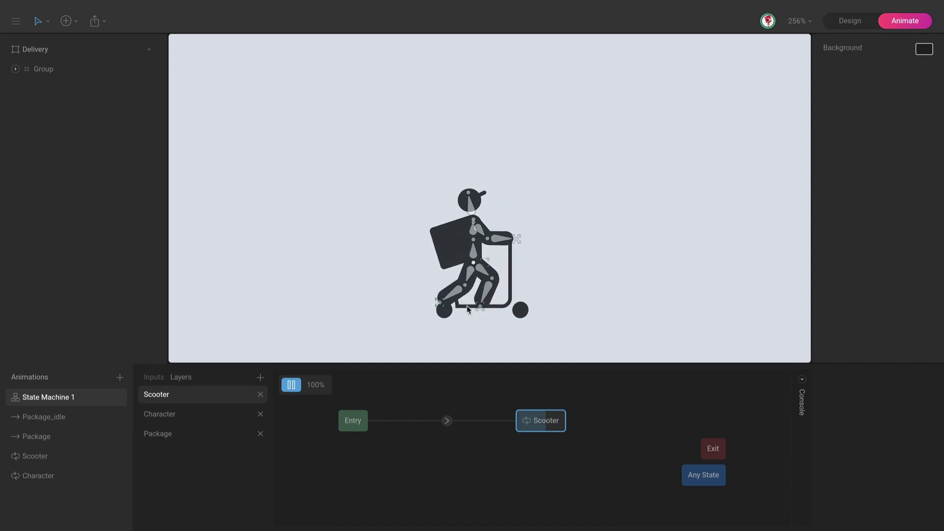
left_click(62, 455)
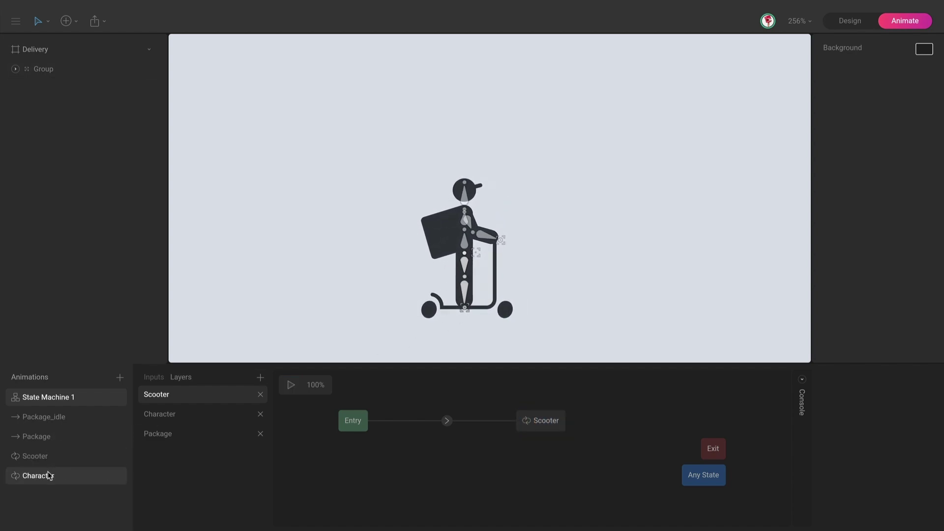
left_click(49, 475)
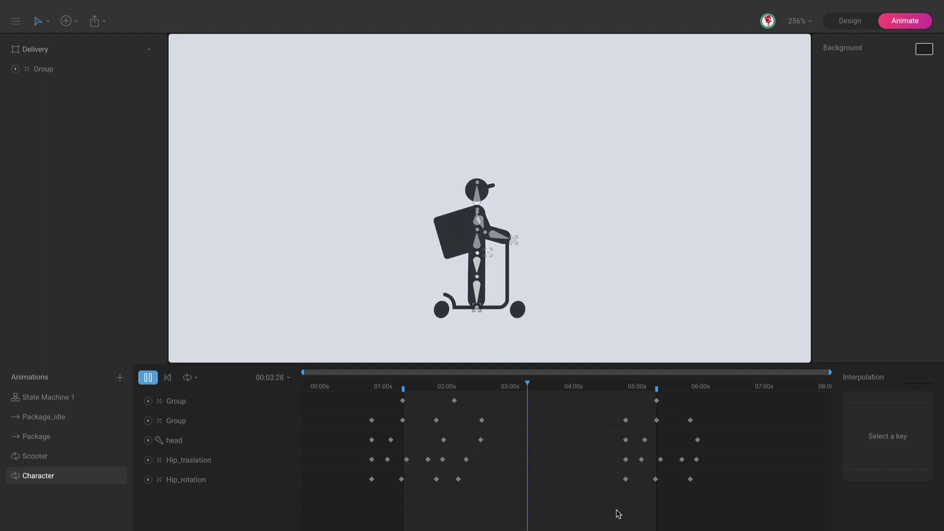
key("space")
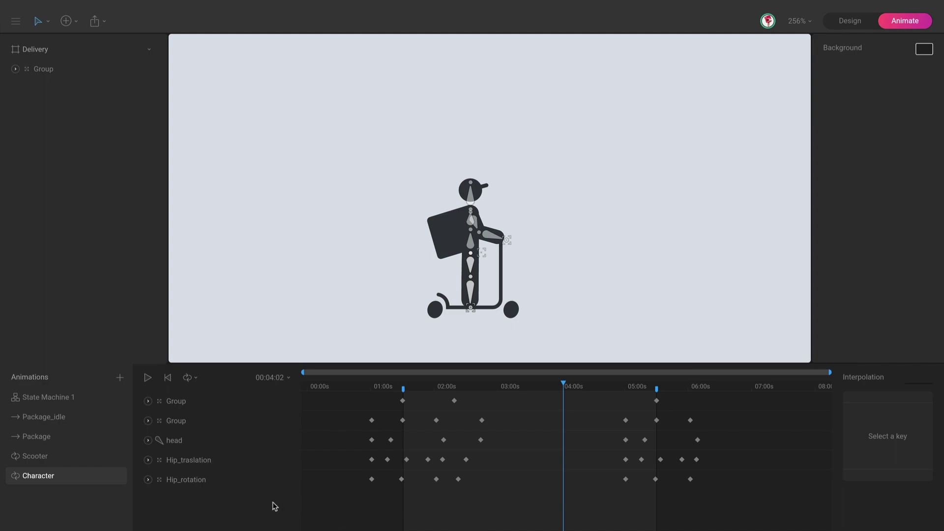
Step: Preview the delivery Scooter animation on its own, play State Machine 1 with its layers combined, and show the state machine's inputs
left_click(86, 459)
key("space")
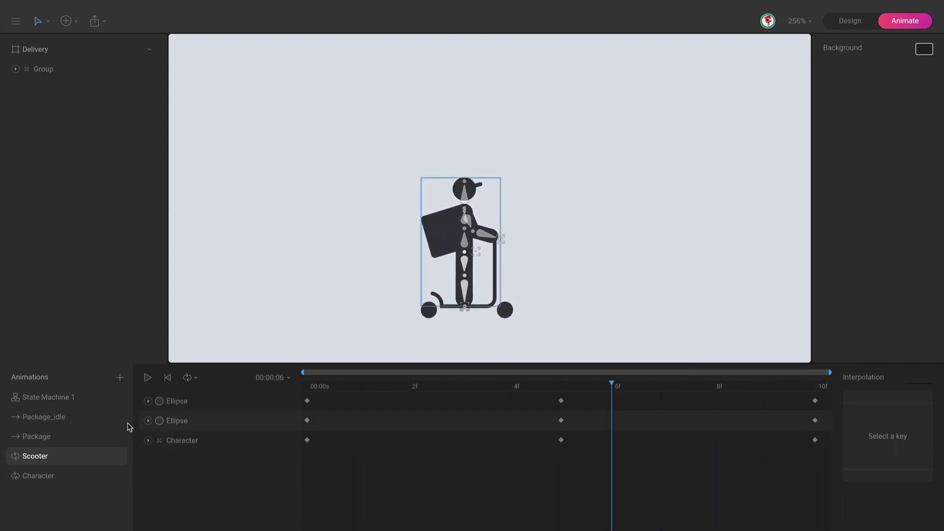
left_click(82, 402)
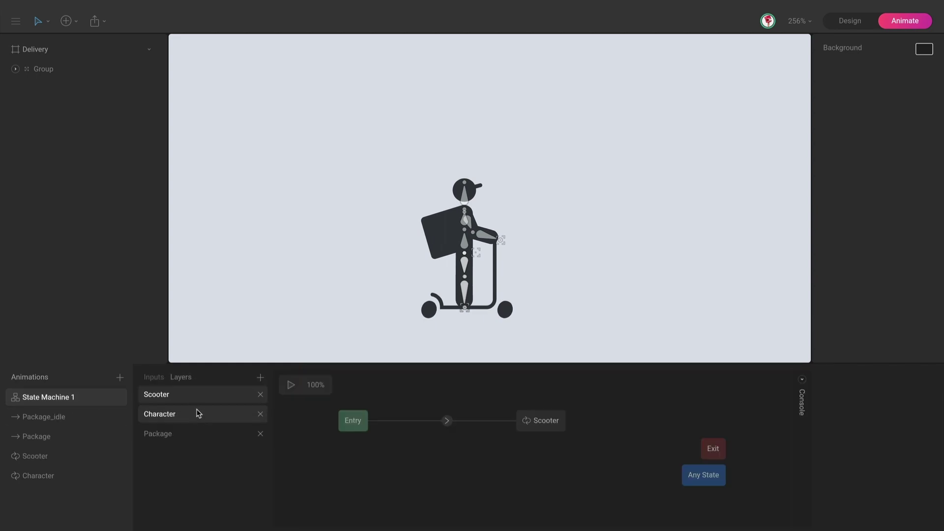
left_click(286, 387)
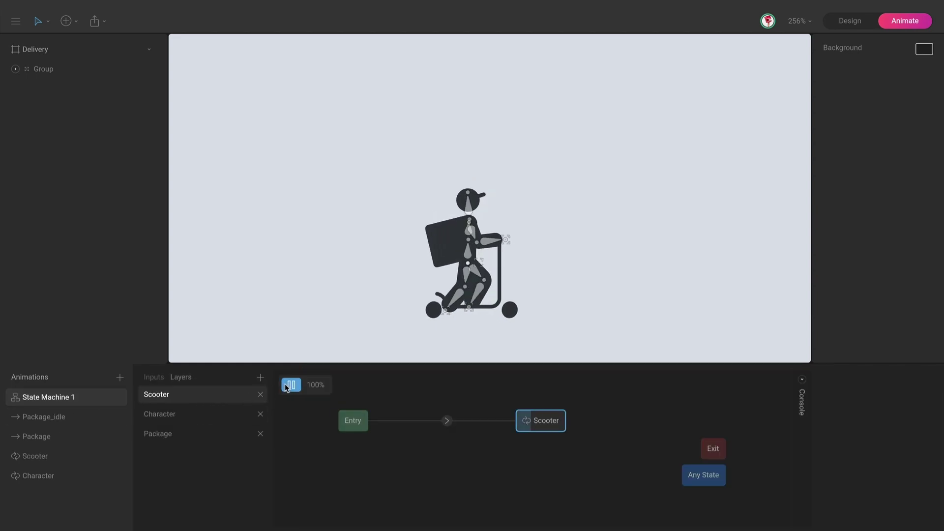
left_click(153, 380)
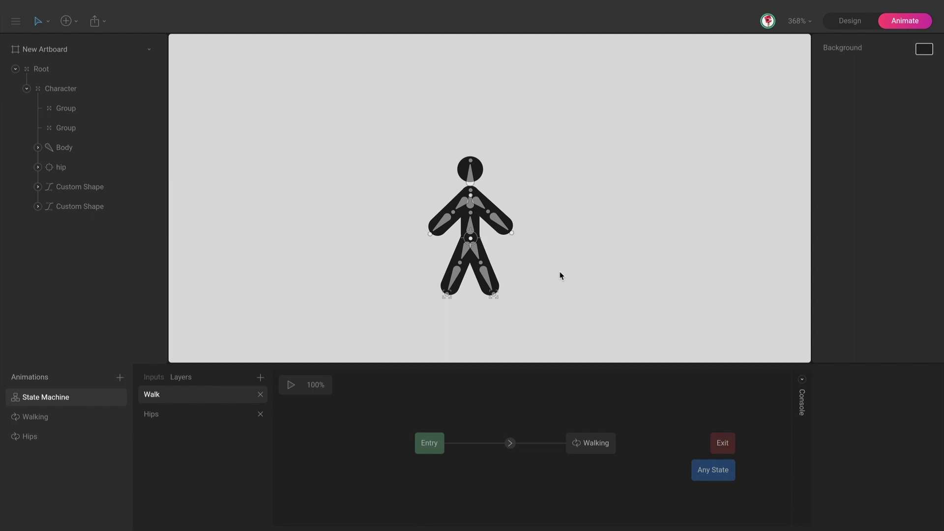
Step: Preview the walking figure's Walking and Hips animations separately, stopping after the Hips playback
left_click(93, 420)
key("space")
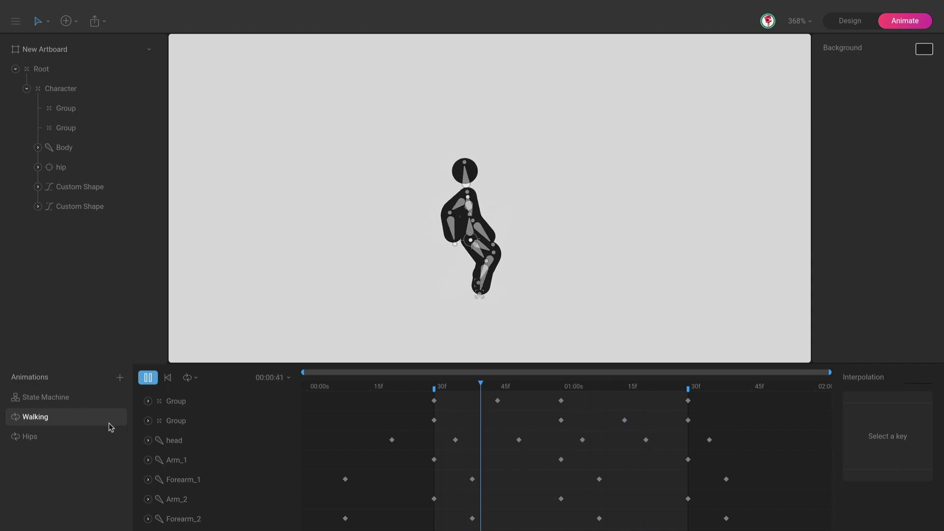
left_click(77, 437)
key("space")
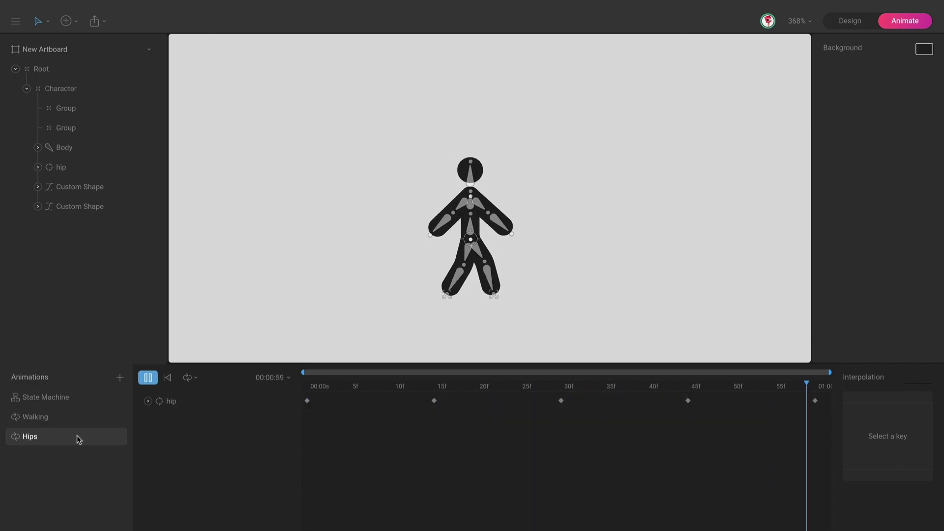
key("space")
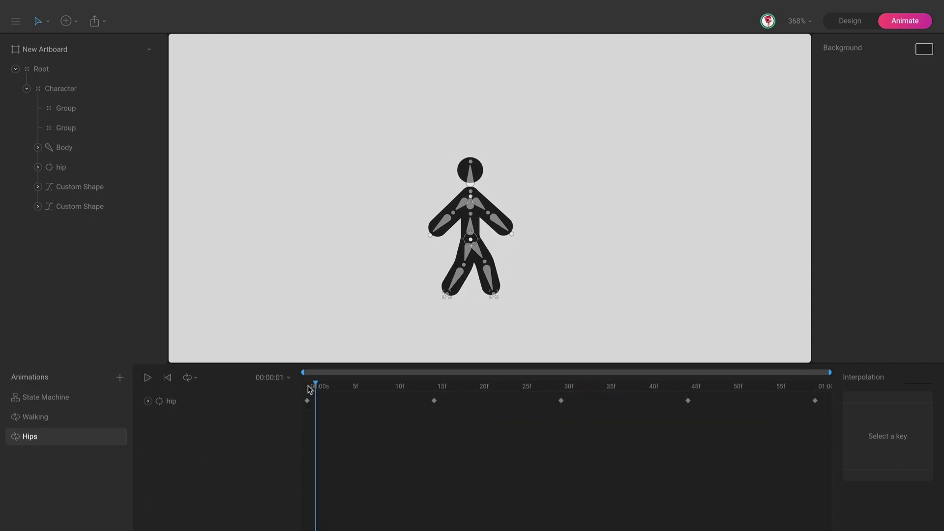
Step: Key the first foot Group's X and Y position at 00:00:00 in the Hips animation, and play the State Machine
left_click(310, 388)
left_click(447, 297)
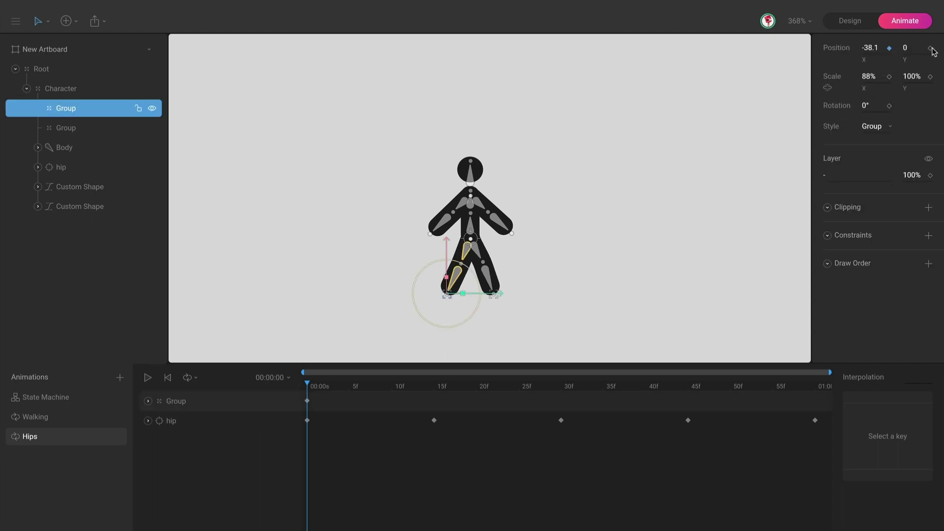
left_click(51, 401)
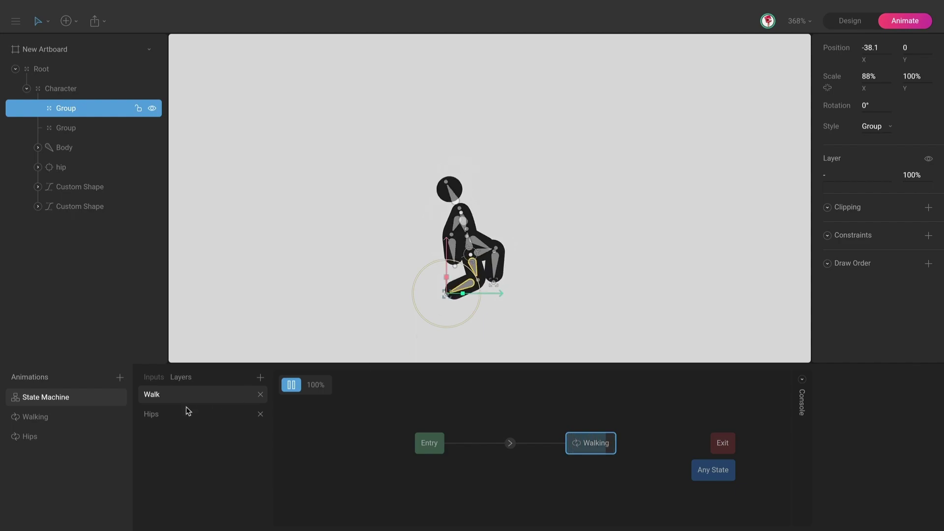
Step: Compare the foot Group's keys in the Hips and Walking animations, and replay the State Machine to check how the layers interact
left_click(96, 439)
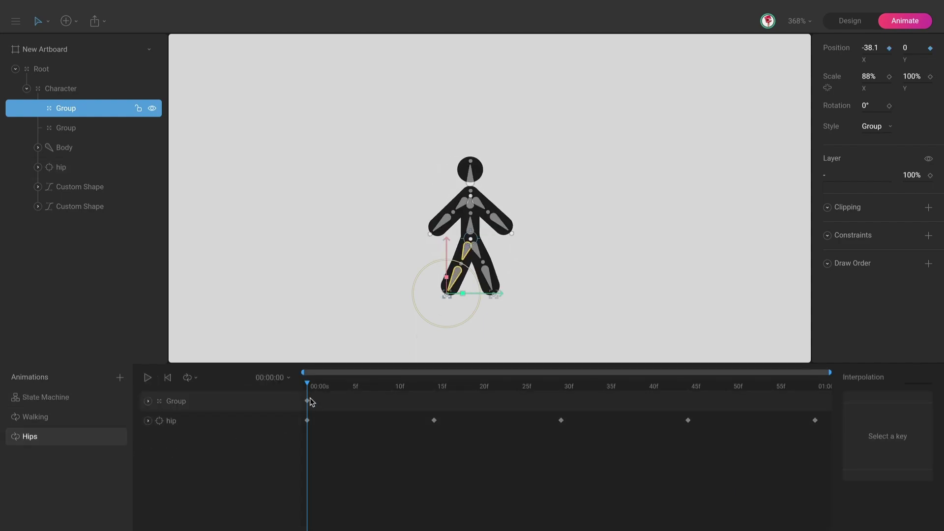
left_click(69, 417)
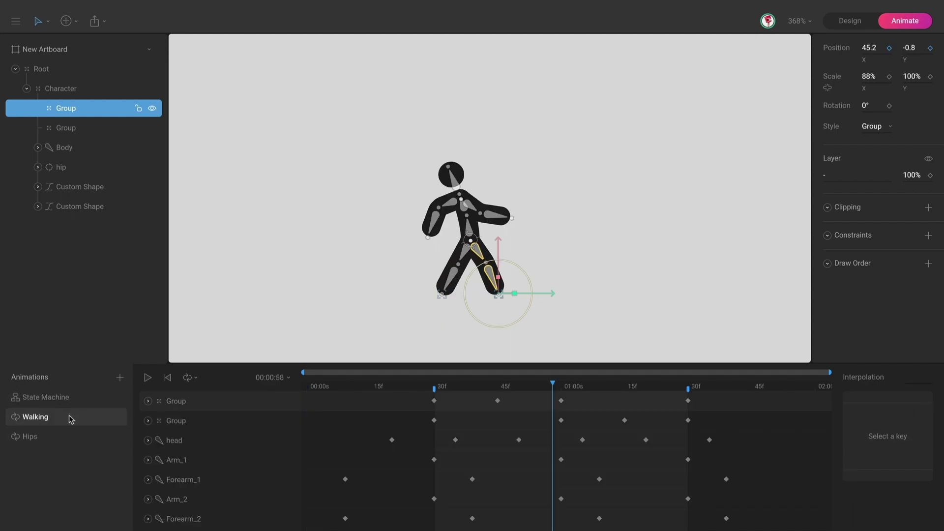
key("space")
left_click(71, 397)
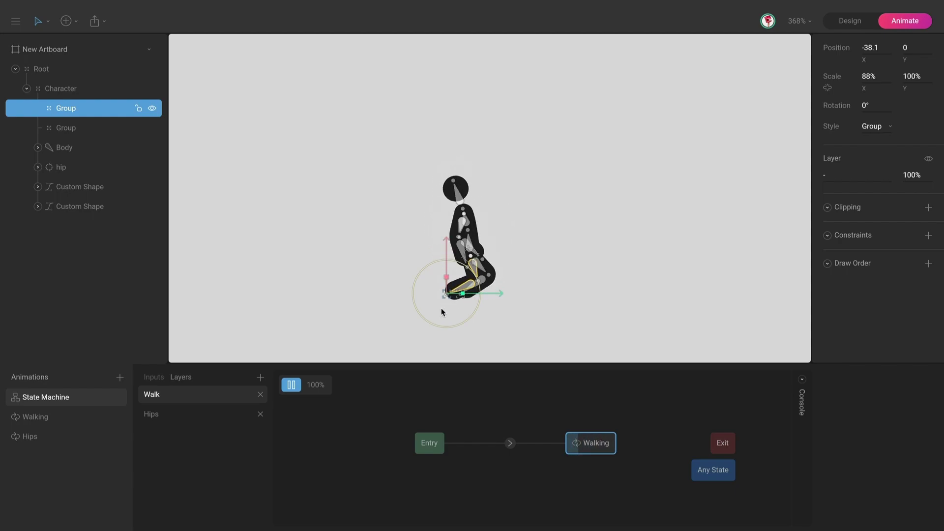
left_click(388, 311)
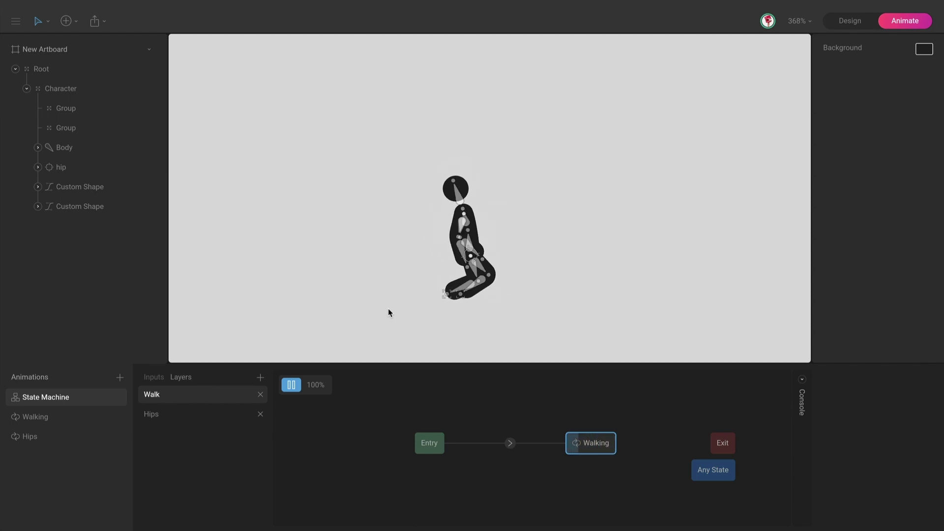
left_click(291, 385)
left_click(93, 438)
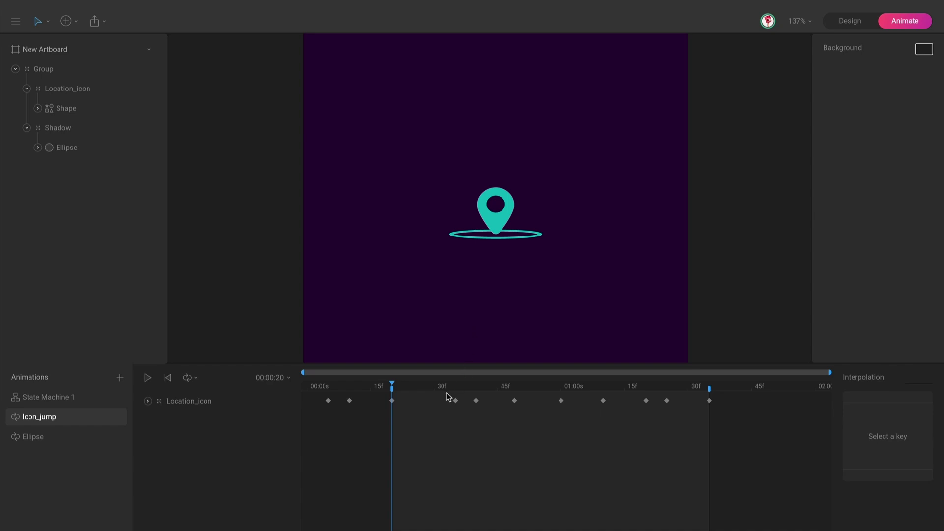
Step: Preview the location pin's Icon_jump and Ellipse animations separately, and play State Machine 1 to see both layers together
left_click(78, 436)
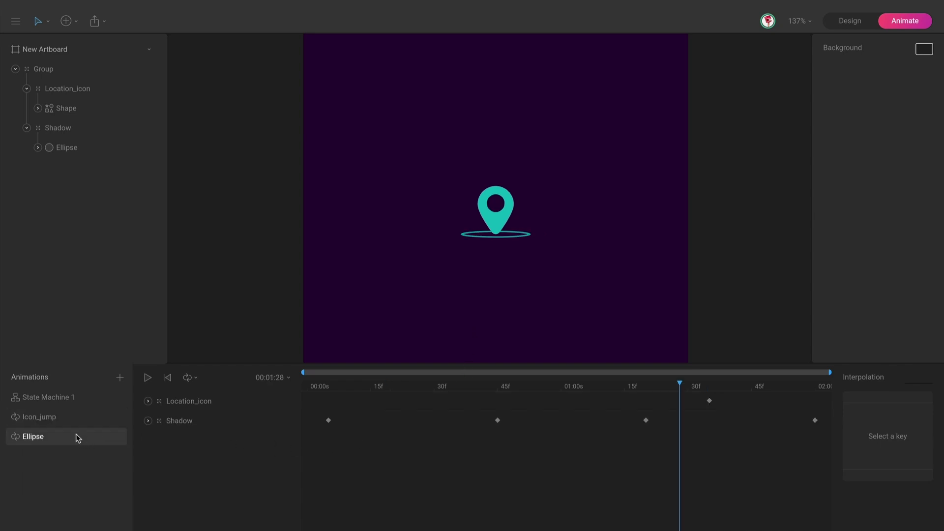
left_click(67, 419)
key("space")
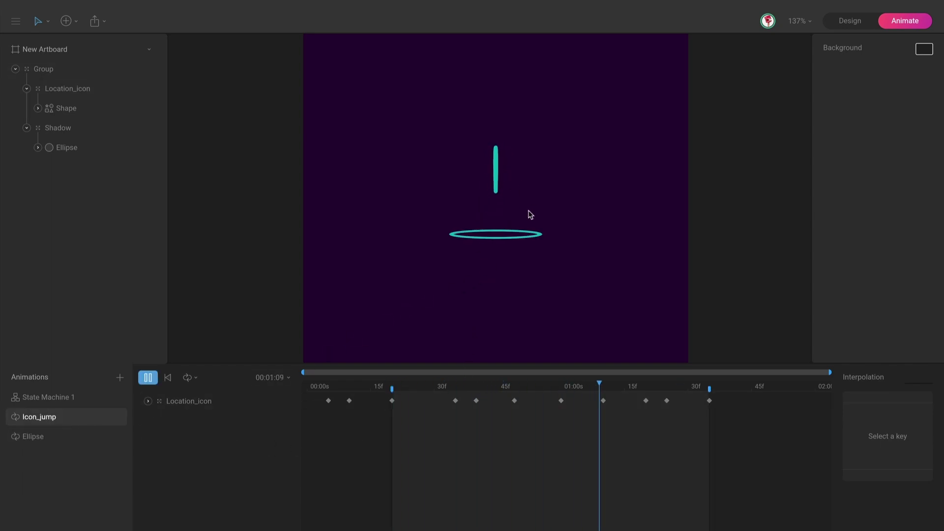
left_click(81, 440)
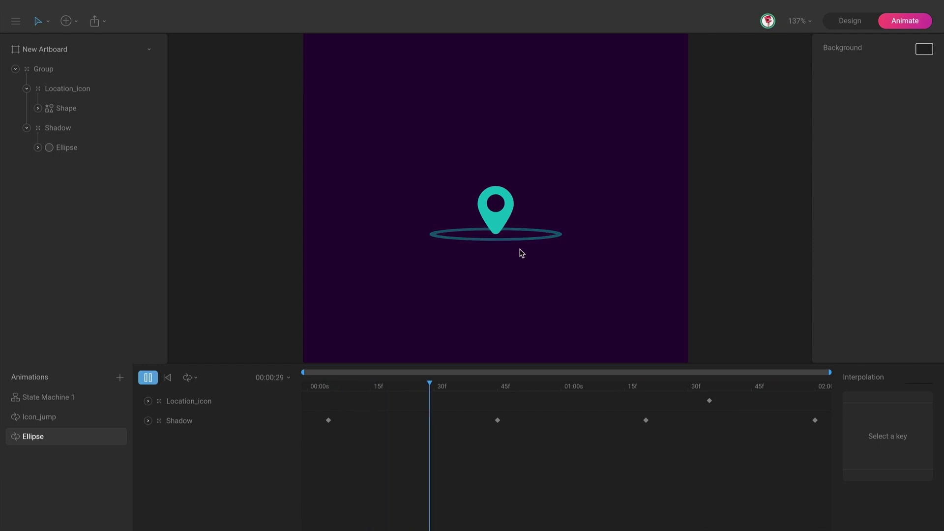
key("space")
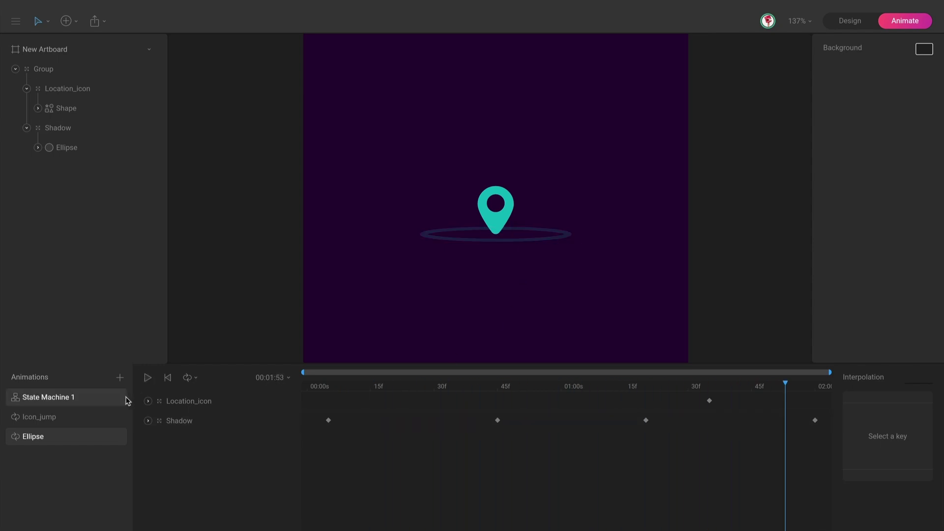
left_click(78, 399)
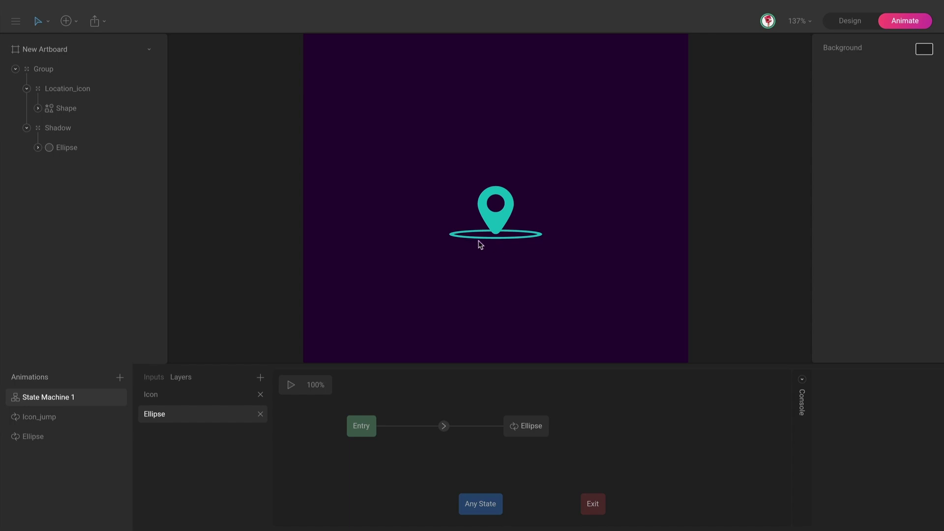
left_click(292, 385)
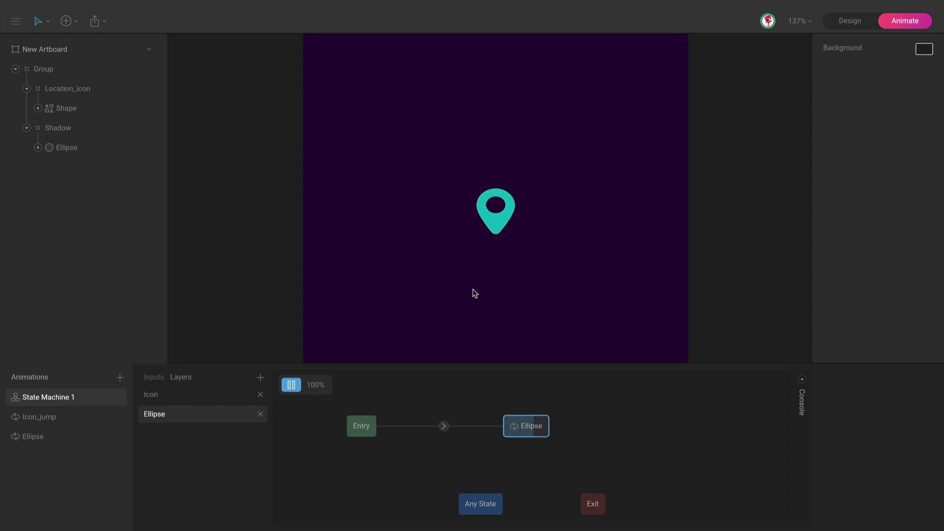
Step: Expand the Location_icon keys in the Icon_jump animation and replay it from the start of its work area
left_click(76, 417)
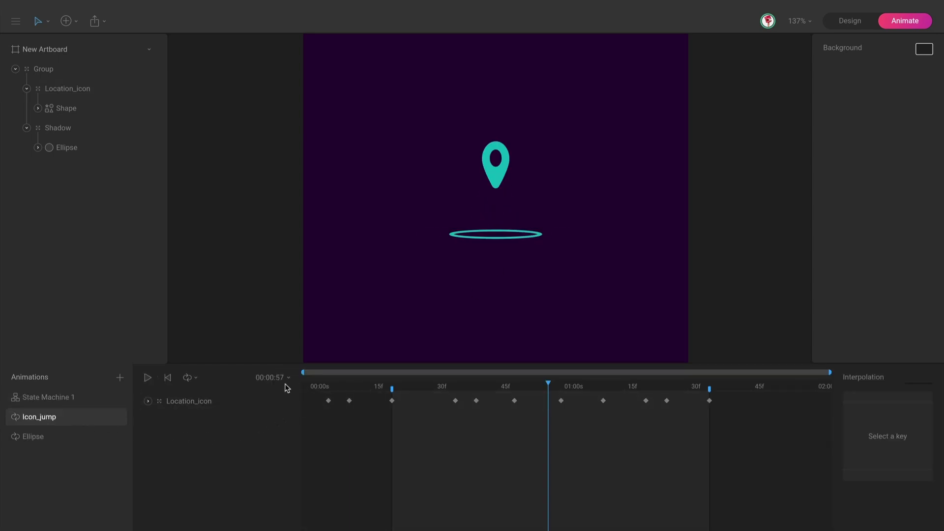
left_click(148, 401)
left_click_drag(423, 388, 393, 389)
key("space")
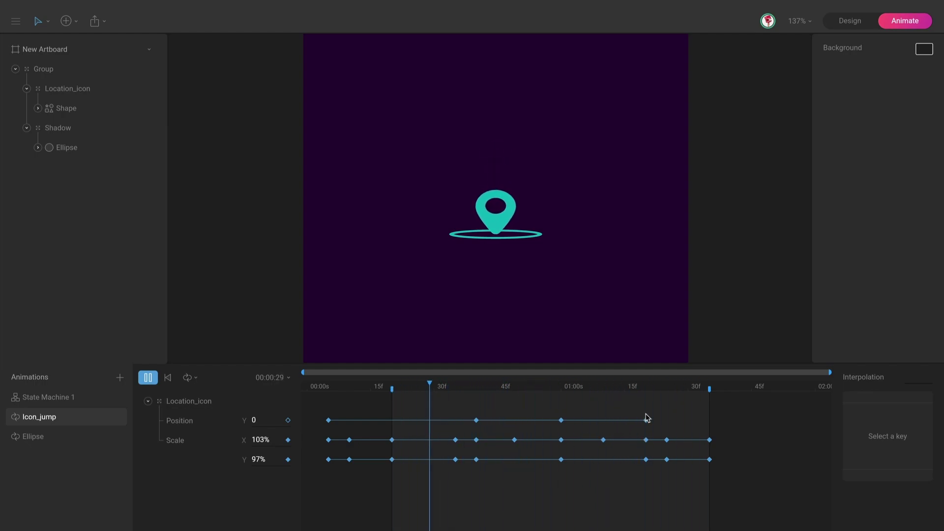
key("space")
Step: Expand the Shadow keys in the Ellipse animation and replay it from near the beginning
left_click(91, 438)
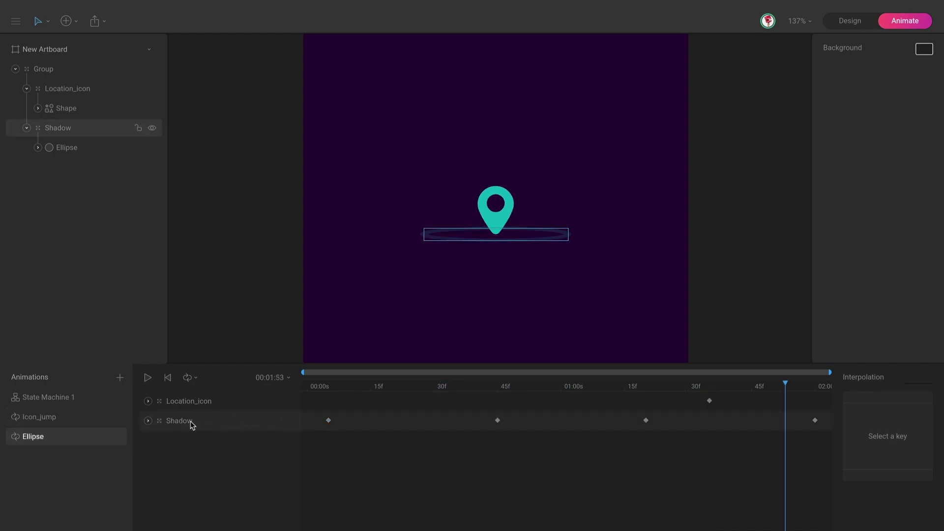
left_click(148, 420)
left_click(320, 387)
key("space")
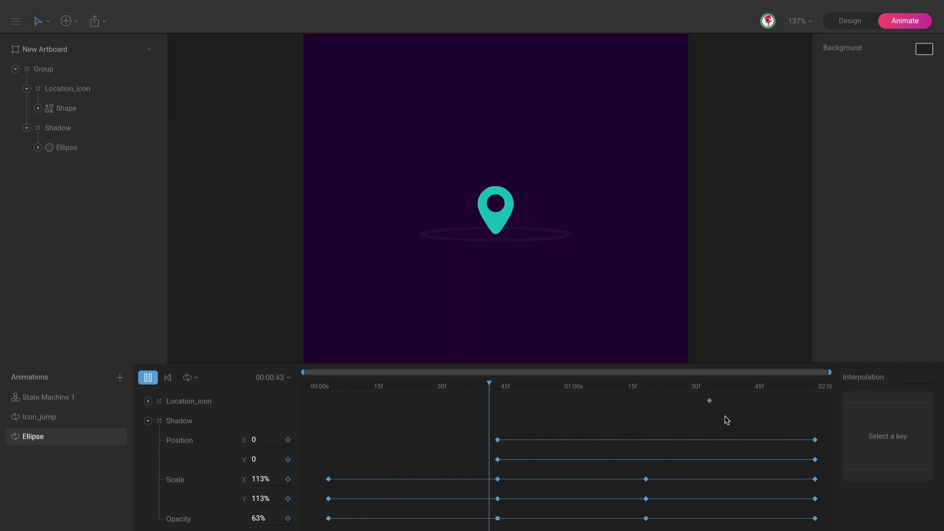
key("space")
Step: Inspect the stray Location_icon key in the Ellipse animation and play the timeline through it
left_click(711, 387)
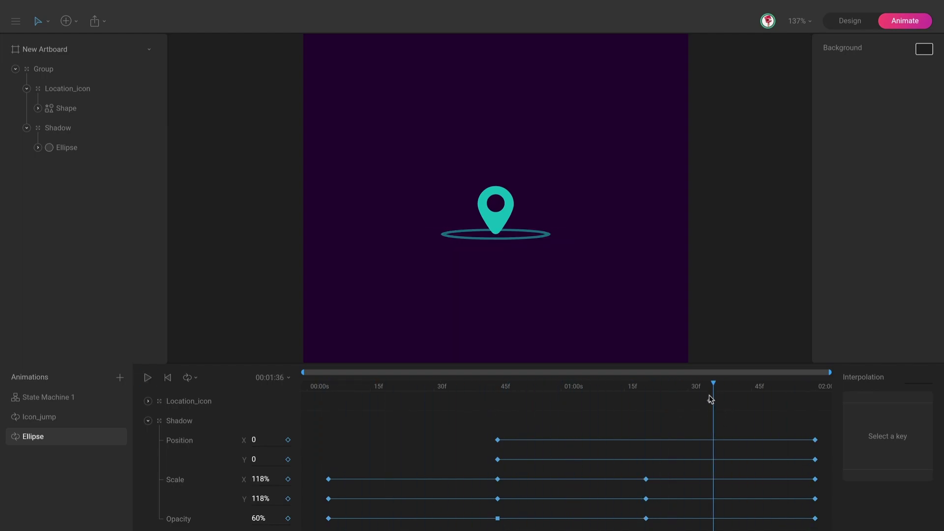
left_click(710, 401)
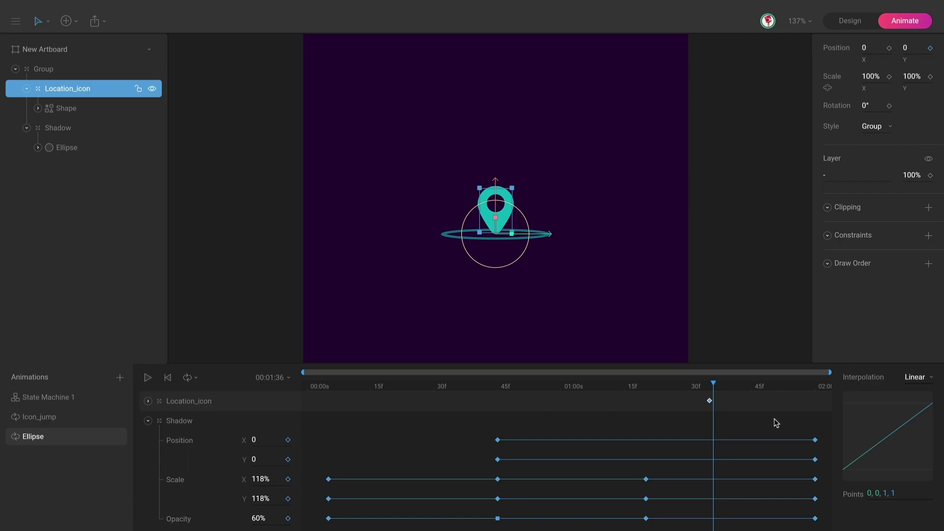
left_click(672, 386)
key("space")
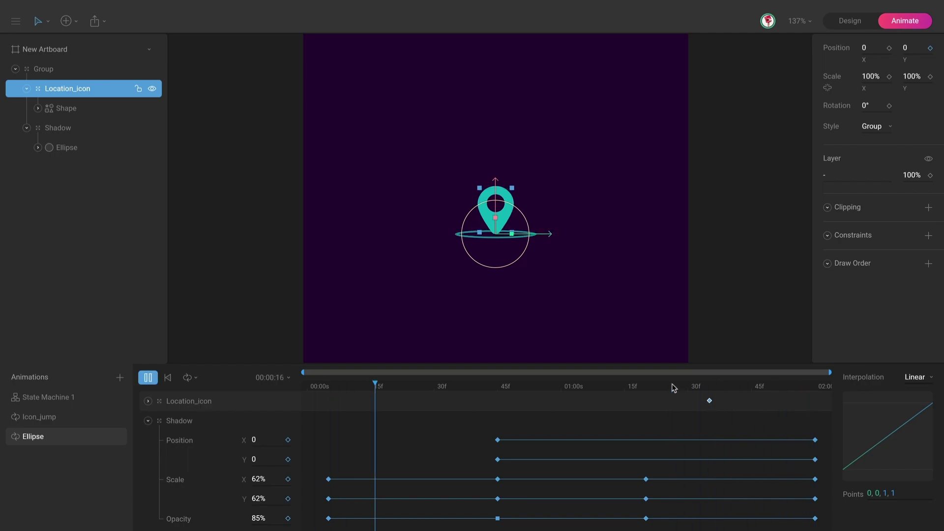
key("space")
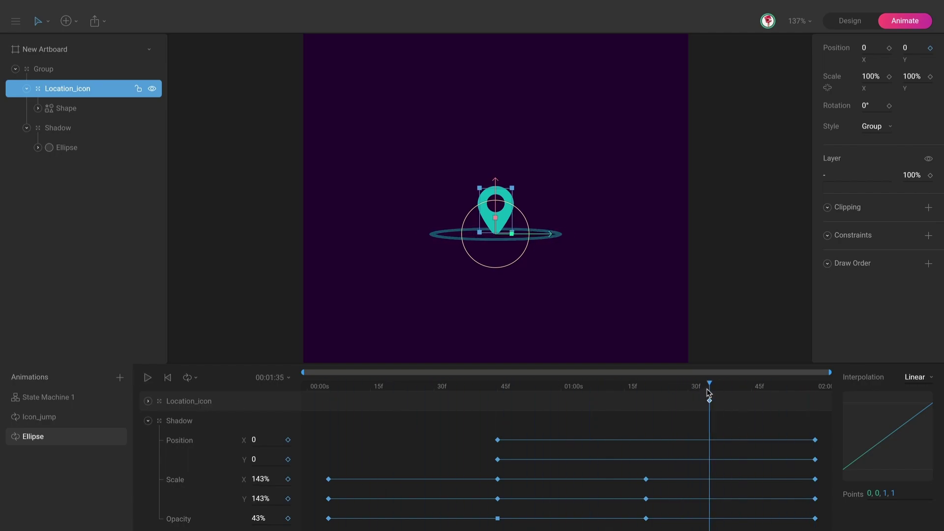
Step: Delete the Location_icon key at 00:01:35 from the Ellipse animation, and return to State Machine 1 with nothing selected
left_click(708, 390)
left_click(720, 401)
left_click(708, 401)
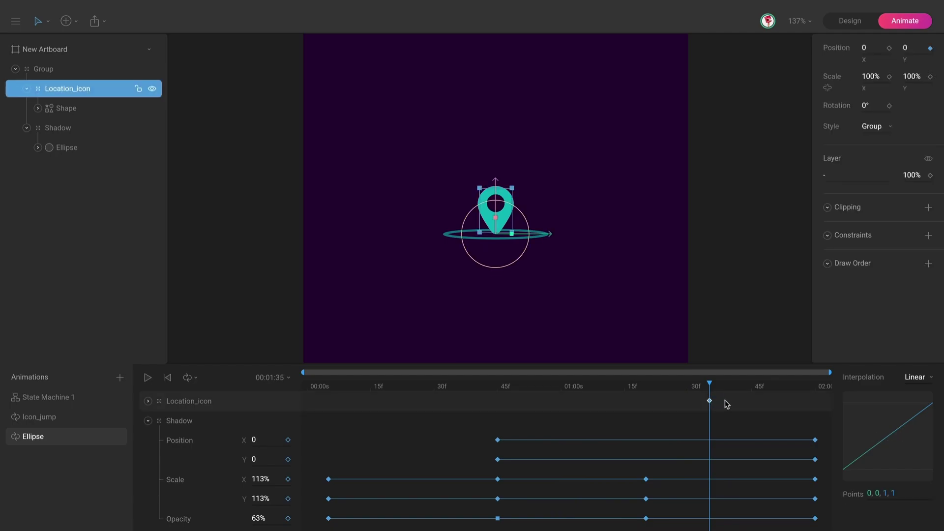
key("Delete")
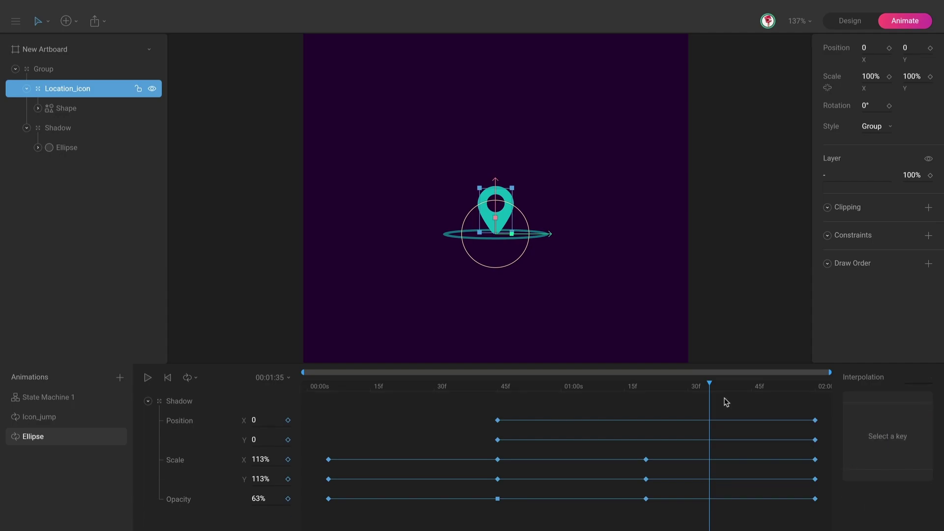
left_click(86, 401)
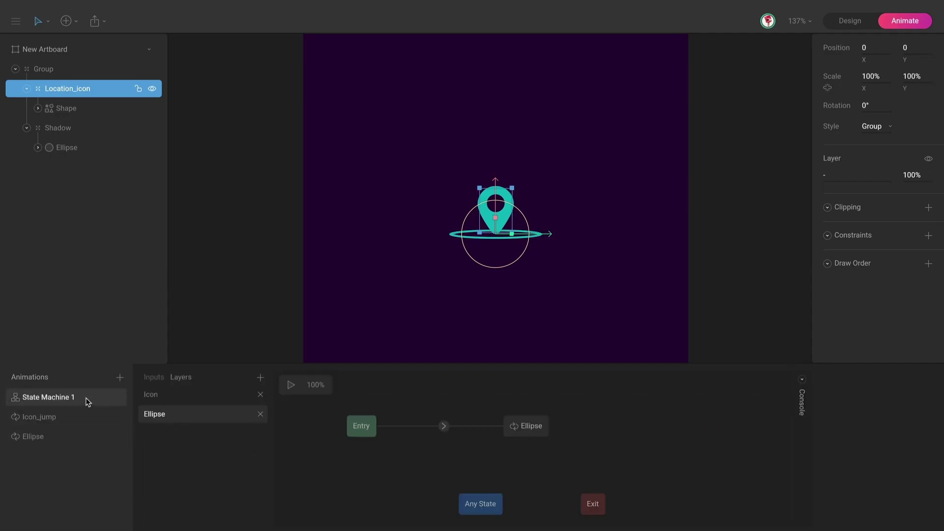
left_click(361, 286)
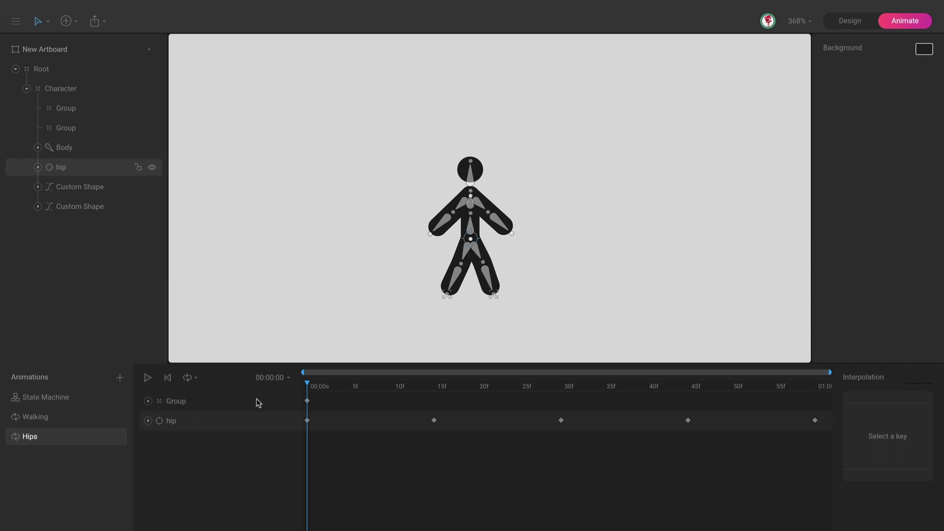
Step: Delete the foot Group's key at 00:00:00 from the walking figure's Hips animation, and preview the Walking and Hips animations
left_click(307, 401)
key("Delete")
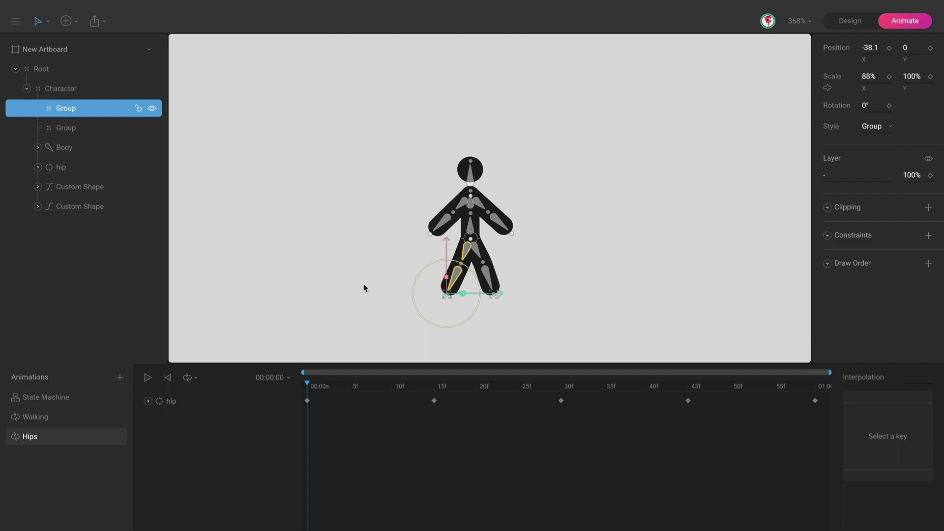
left_click(73, 420)
key("space")
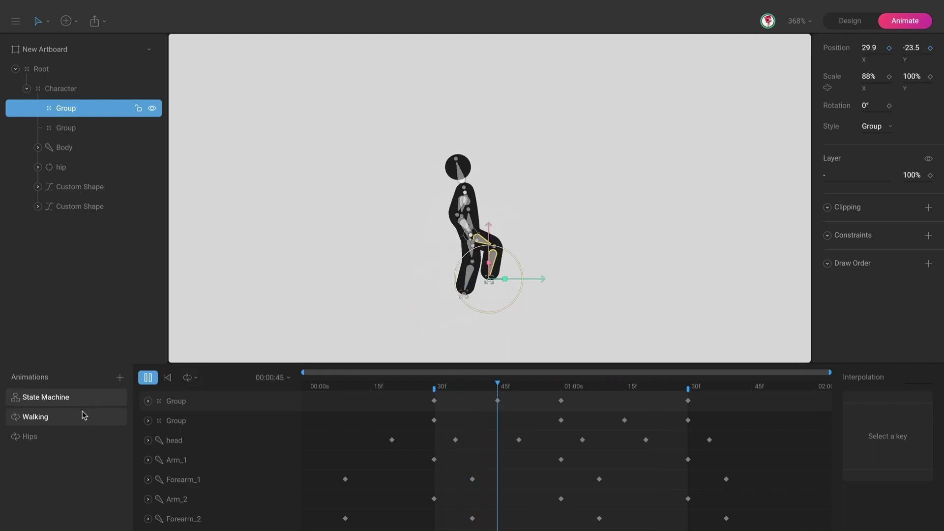
left_click(57, 441)
key("space")
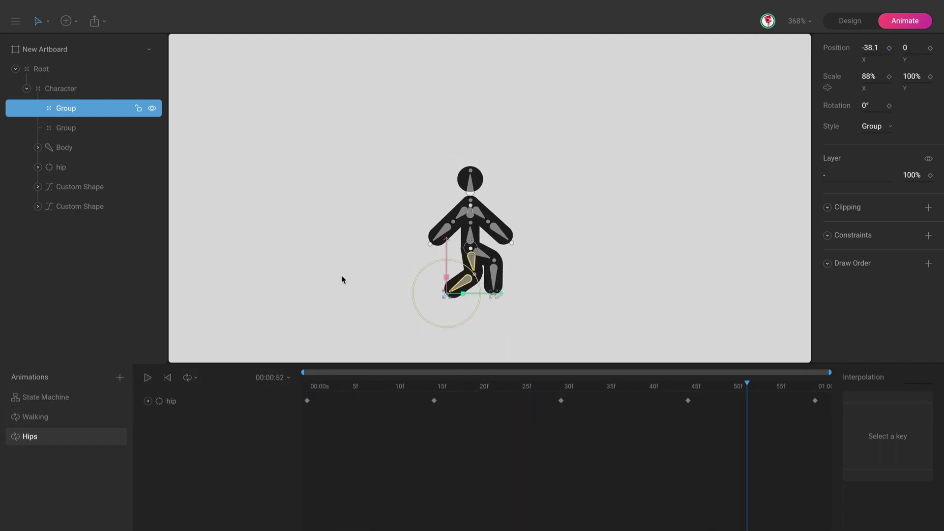
Step: Rewind the Hips animation to 00:00:00 and delete all of its hip keys
left_click(344, 278)
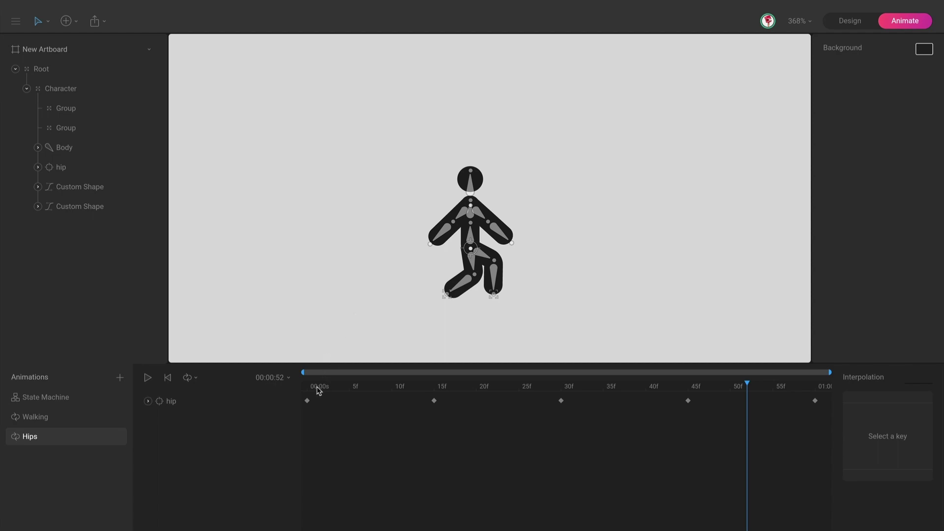
left_click_drag(319, 391, 282, 388)
scroll(489, 257, "up", 5)
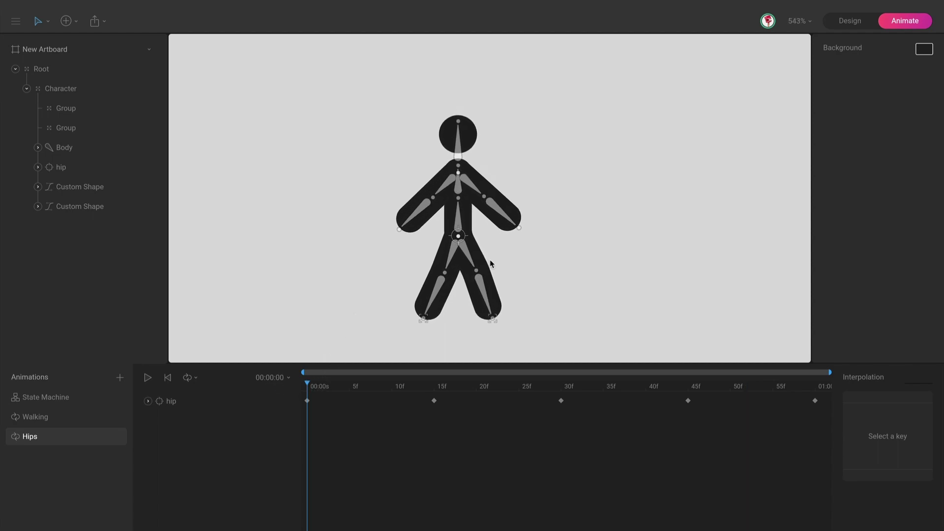
scroll(490, 259, "down", 3)
scroll(506, 226, "up", 2)
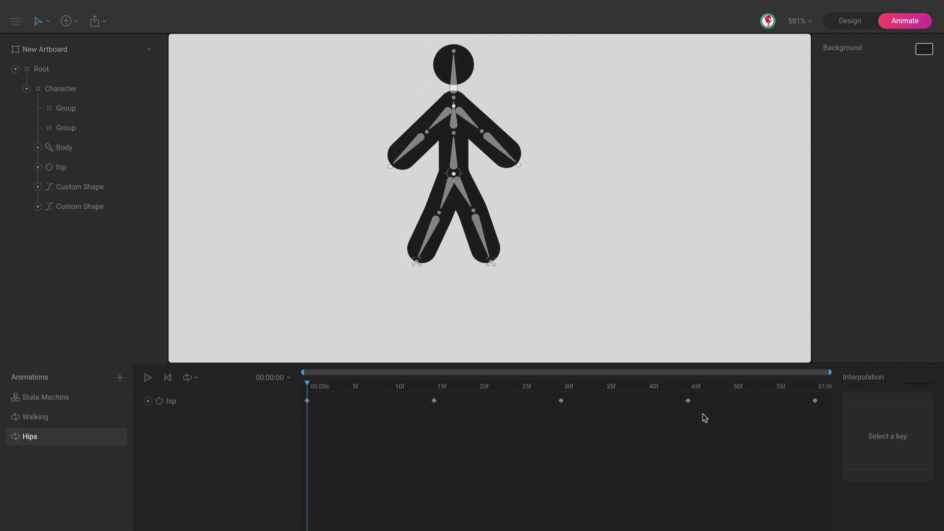
left_click_drag(824, 399, 303, 411)
key("Delete")
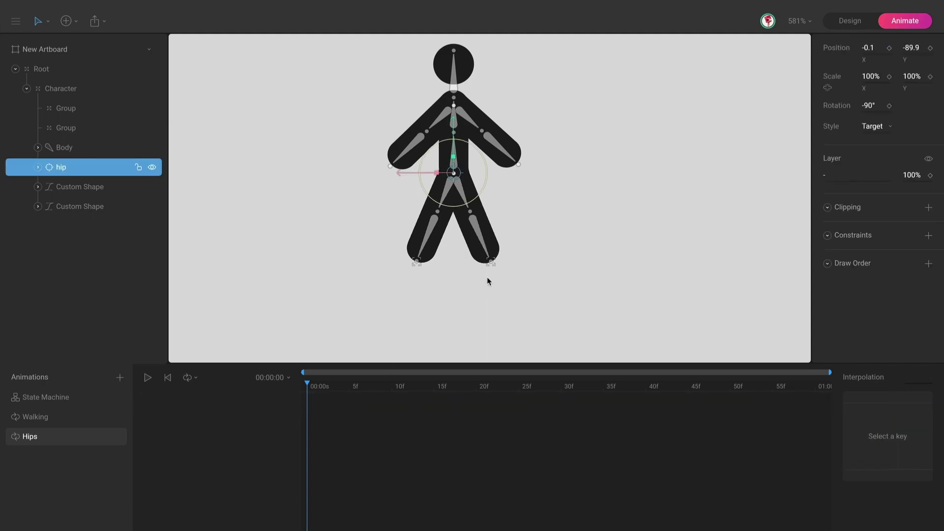
Step: Key the Y position of both foot Groups at 00:00:00 in the Hips animation, and clear the selection
scroll(486, 276, "up", 2)
left_click(487, 278)
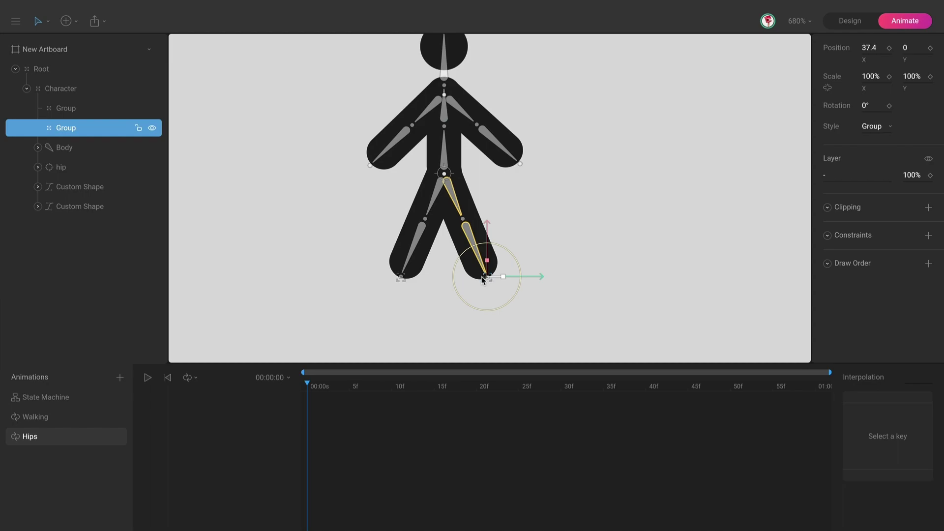
left_click(401, 278, "shift")
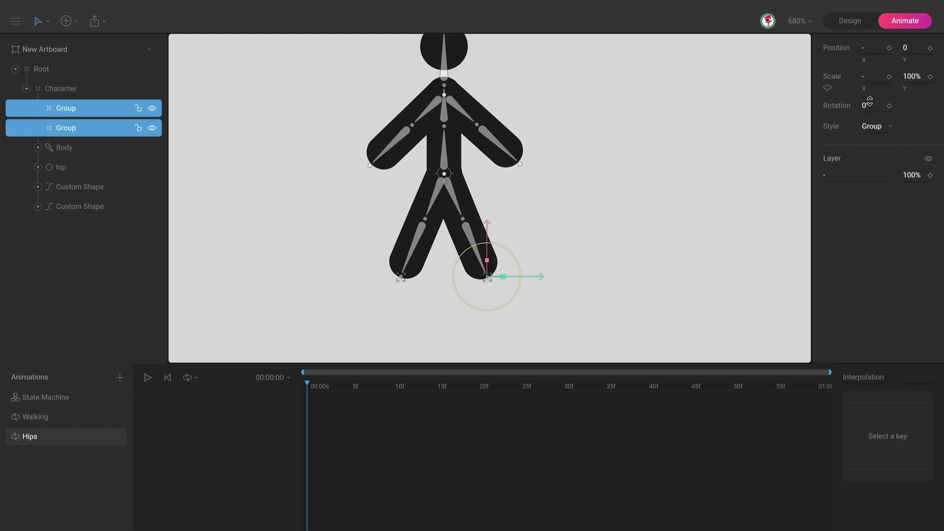
left_click(929, 48)
left_click(605, 240)
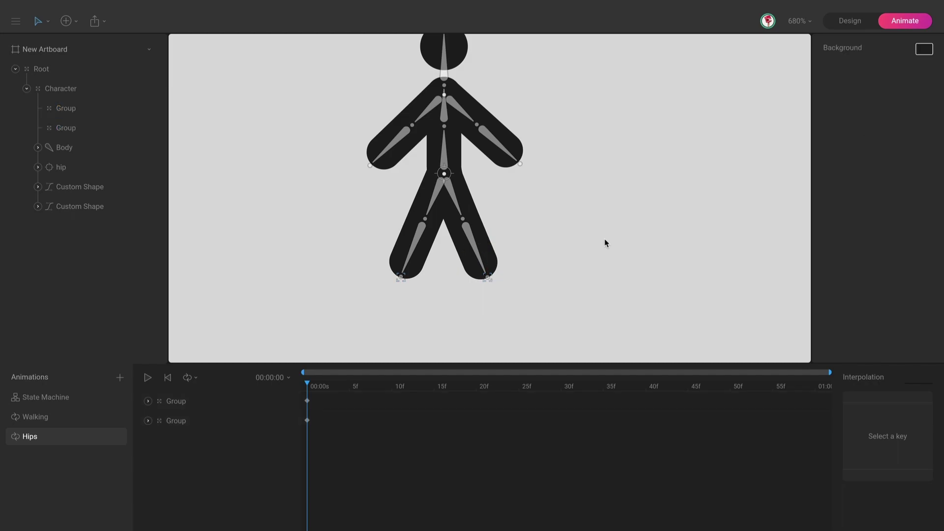
Step: View the Walking animation and play the State Machine to check the figure's feet, and stop playback
scroll(605, 241, "down", 2)
scroll(606, 242, "down", 1)
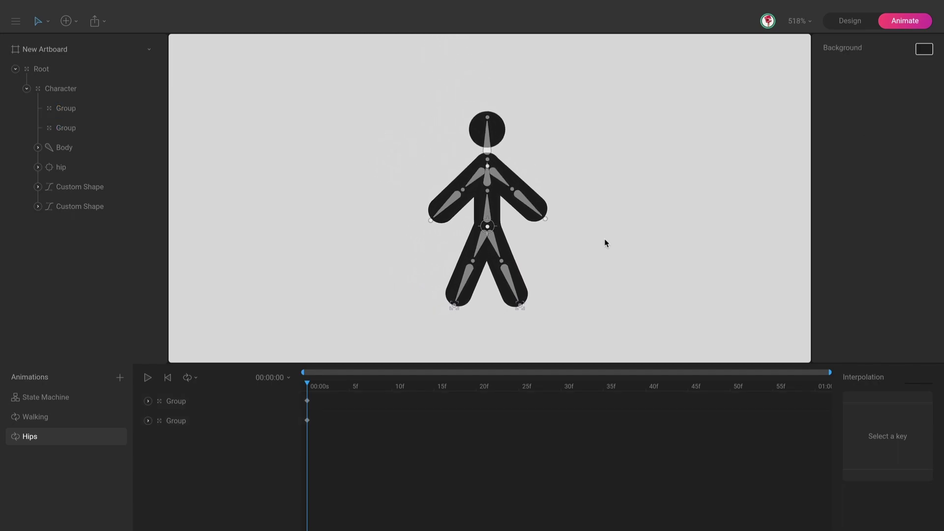
left_click(79, 417)
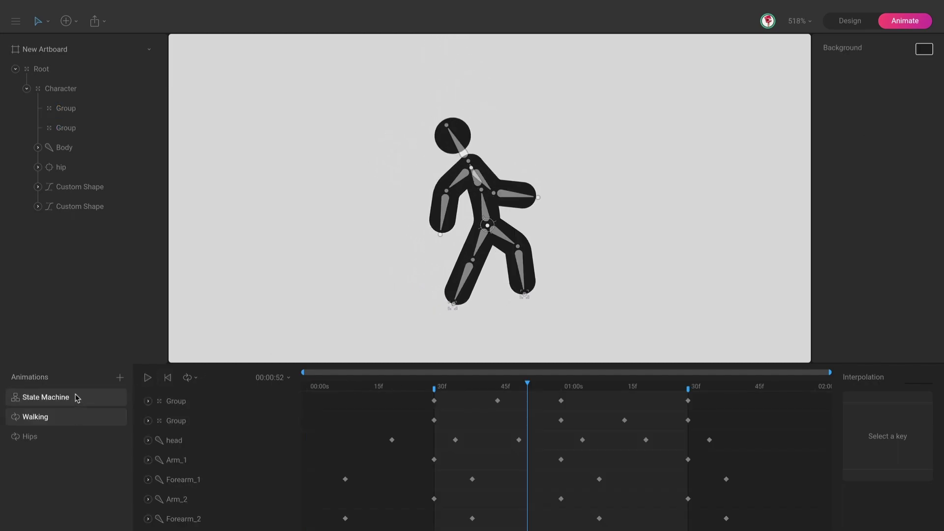
left_click(76, 397)
scroll(266, 254, "down", 2)
key("space")
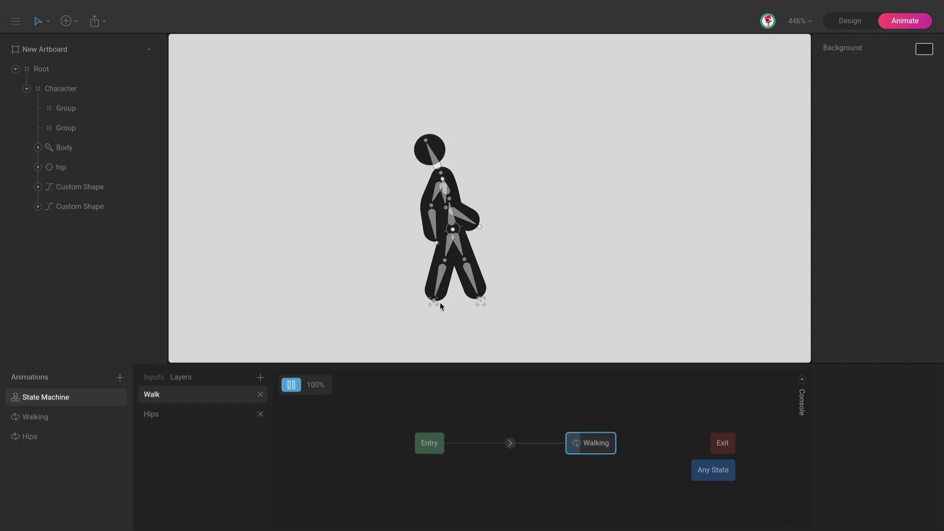
key("space")
Step: Inspect the two foot Group keys at 00:00:00 in the Hips animation and replay the State Machine
left_click(73, 435)
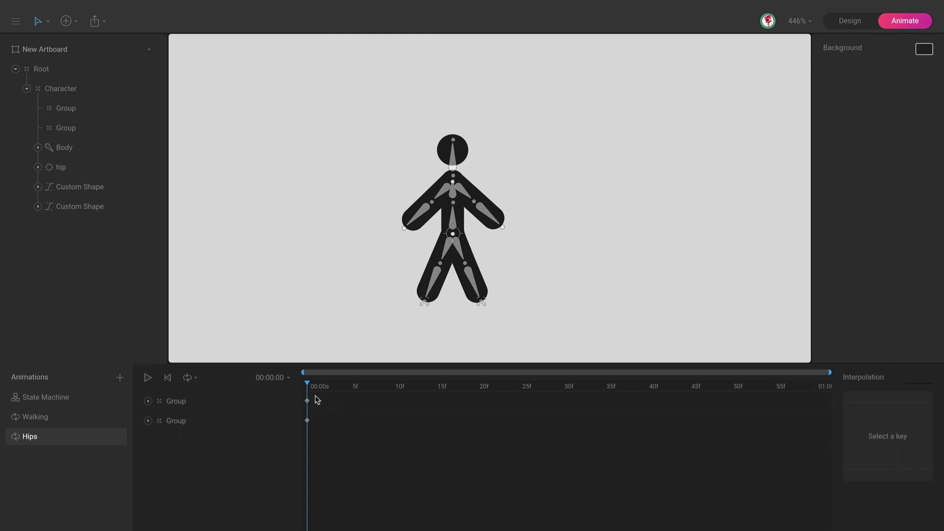
left_click_drag(315, 412, 305, 436)
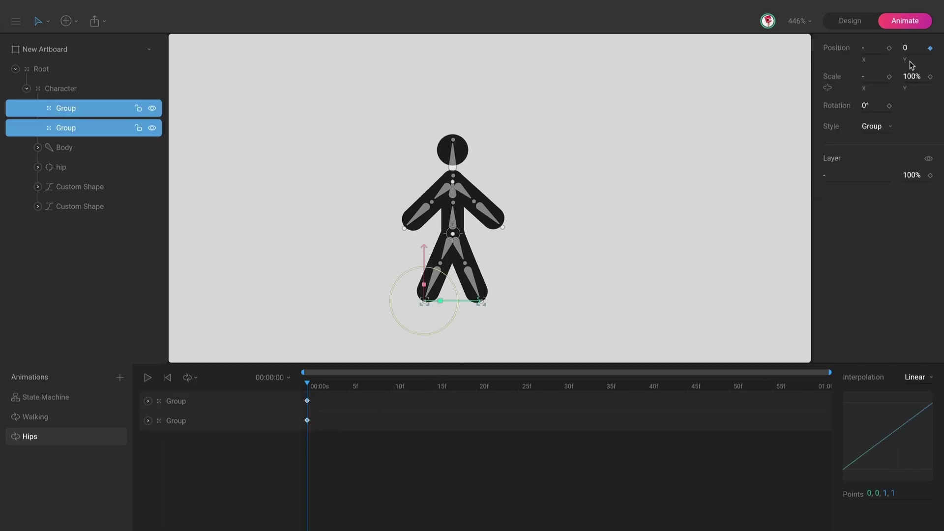
left_click(77, 403)
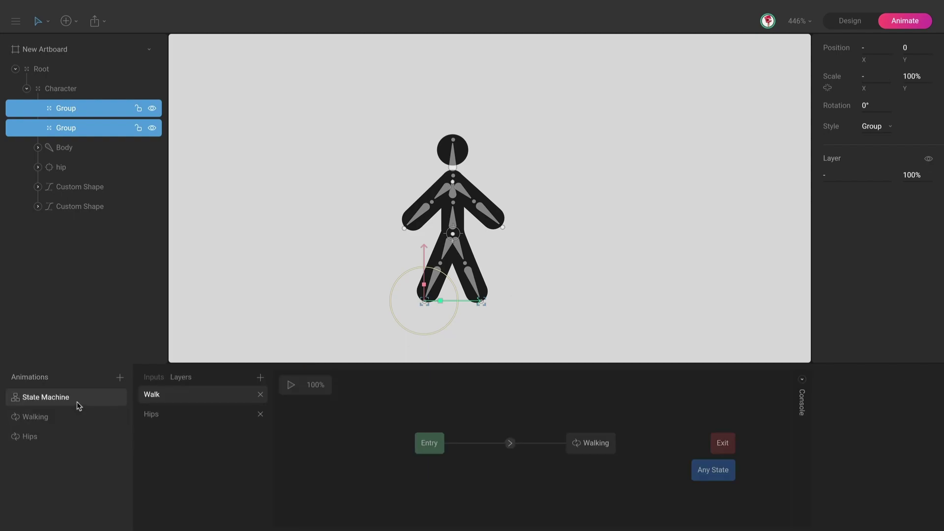
key("space")
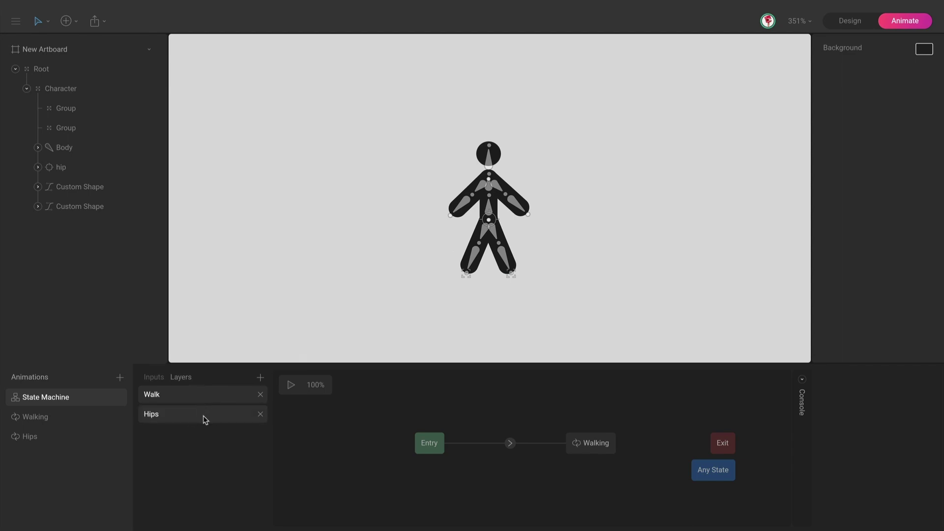
Step: Move the Walk layer below Hips and back above it, playing the State Machine with each layer order
left_click(291, 385)
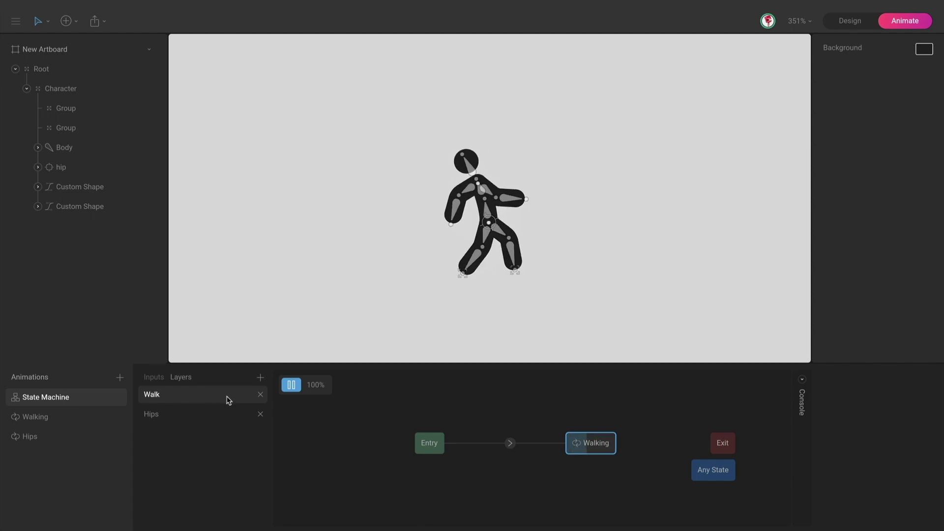
left_click_drag(207, 397, 206, 431)
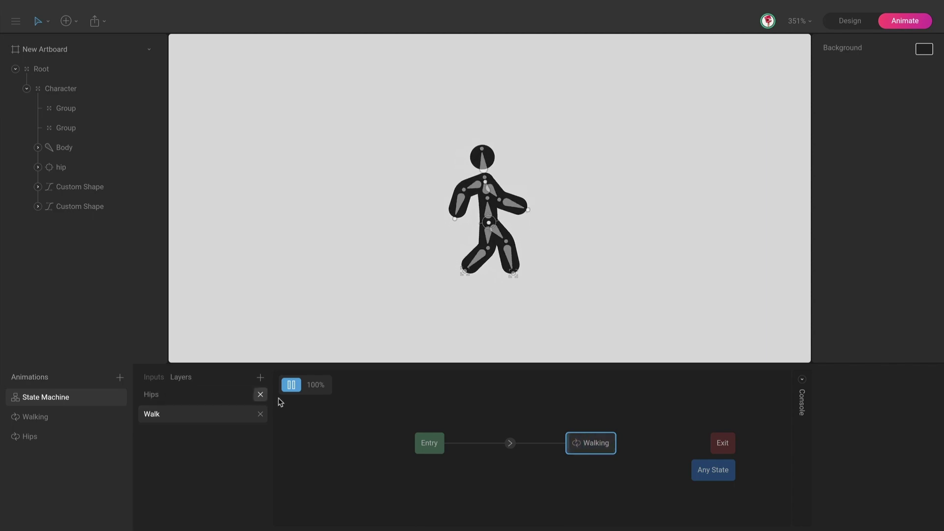
left_click_drag(225, 393, 224, 431)
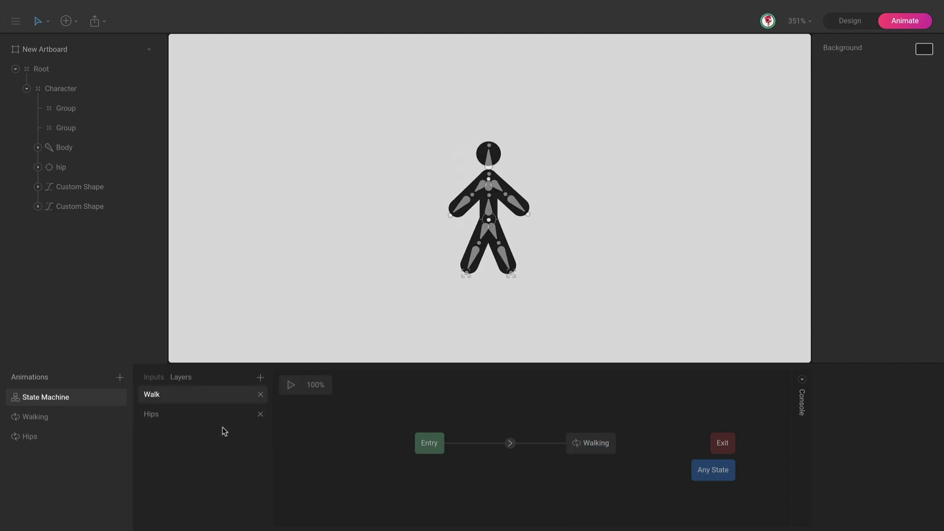
left_click(291, 385)
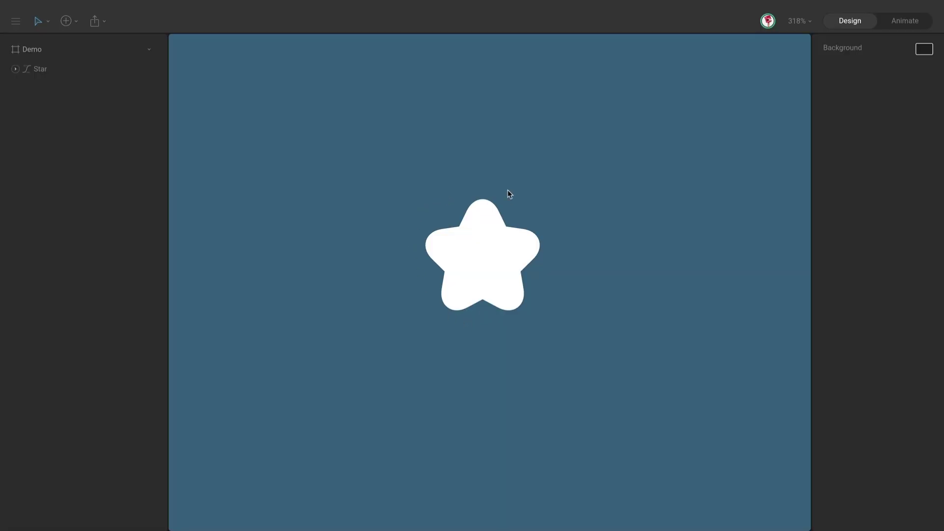
Step: Try squashing the Star on the Demo artboard horizontally by its X scale
left_click(489, 262)
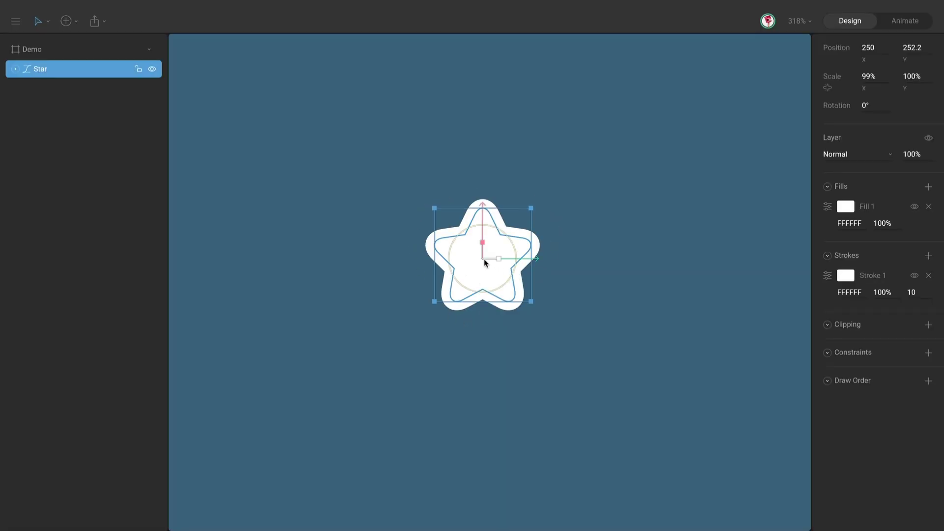
left_click_drag(498, 258, 341, 275)
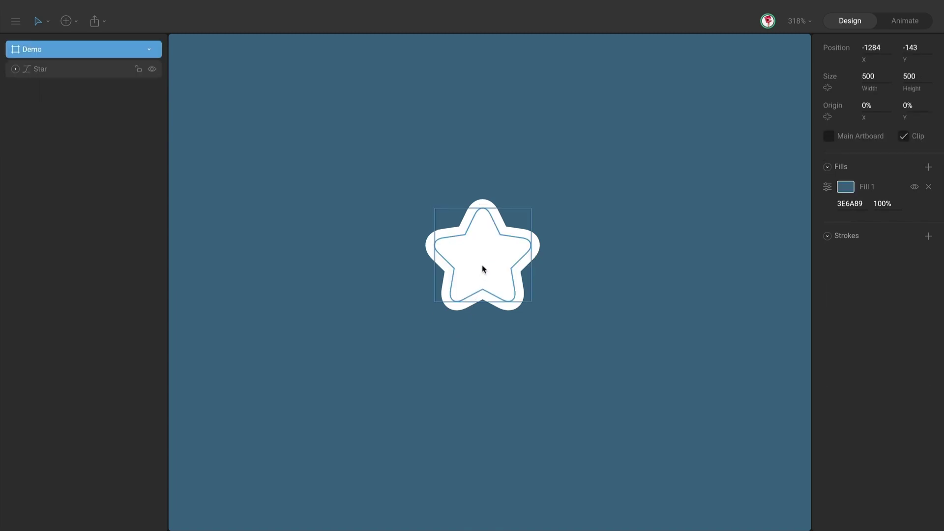
Step: Group the Star, set the group's style to Target, and clear the selection
left_click(482, 268)
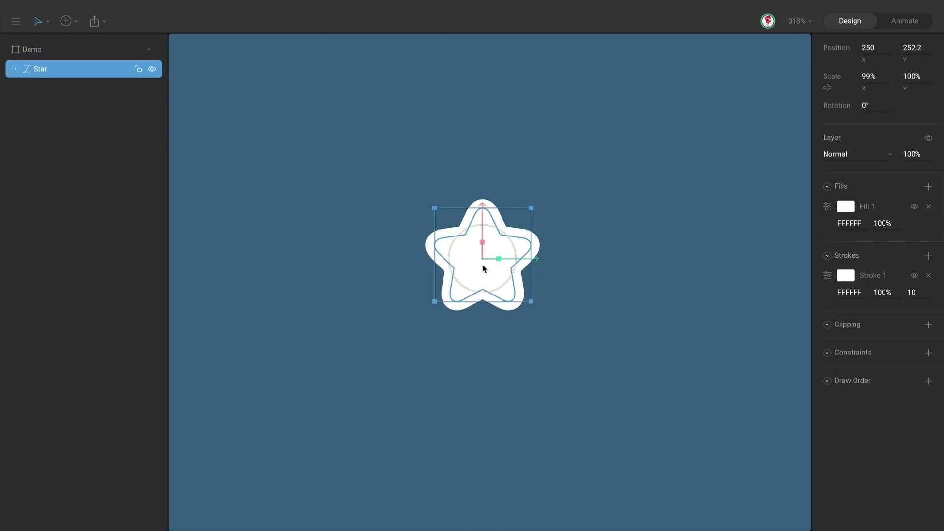
key("ctrl+g")
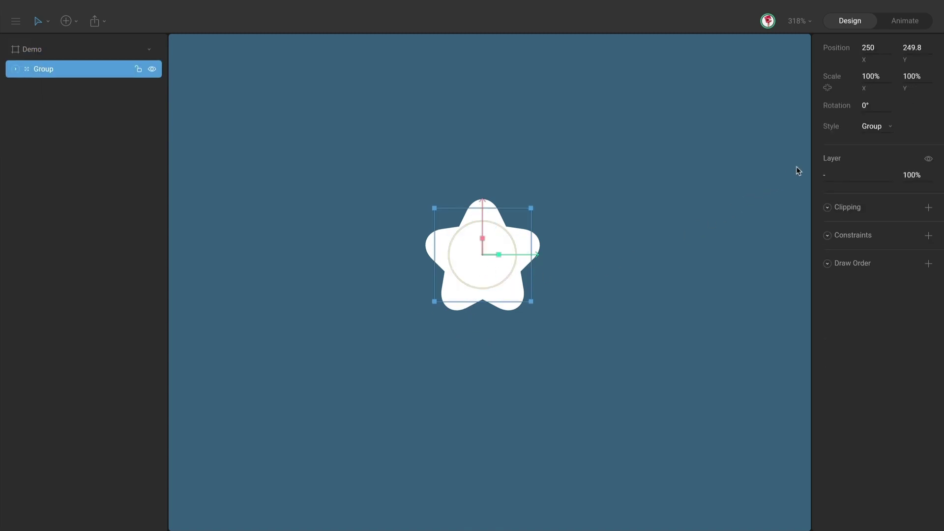
left_click(862, 128)
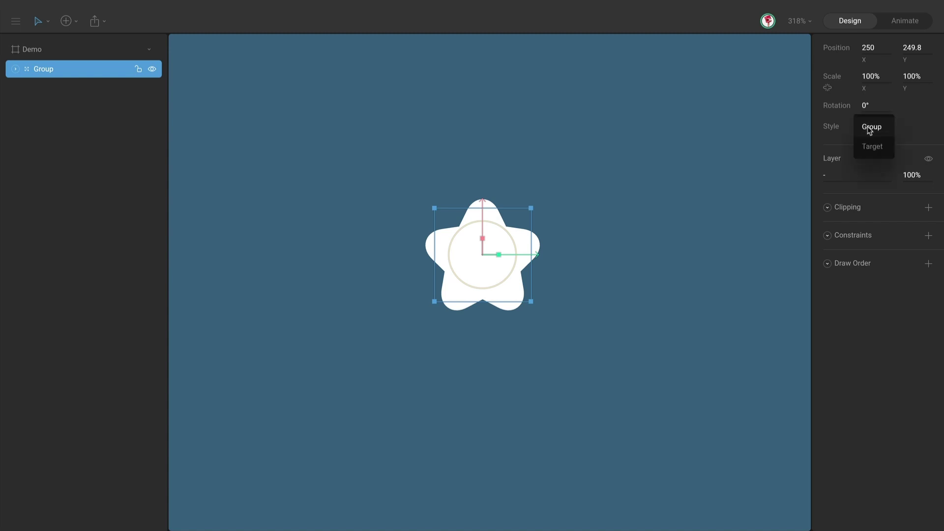
left_click(871, 143)
left_click(641, 302)
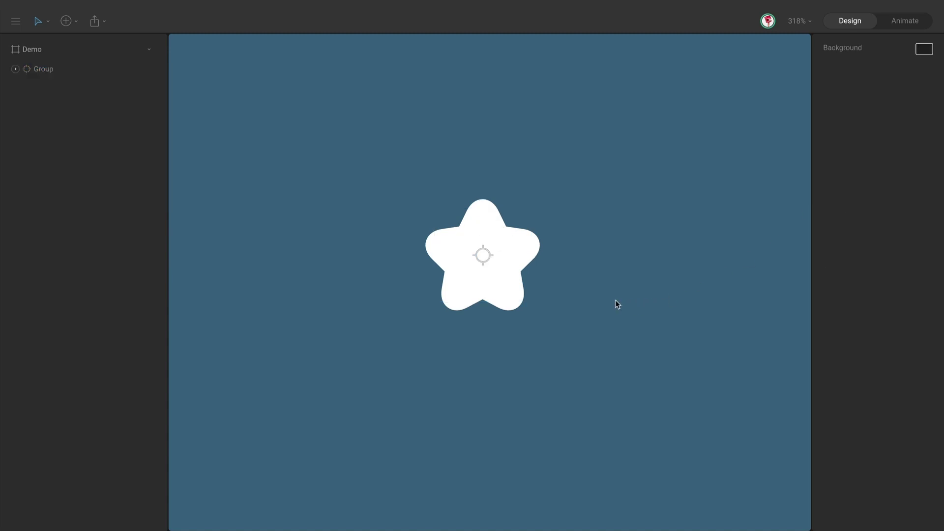
Step: Try squashing the target group horizontally twice, undoing the change after each attempt
left_click(489, 257)
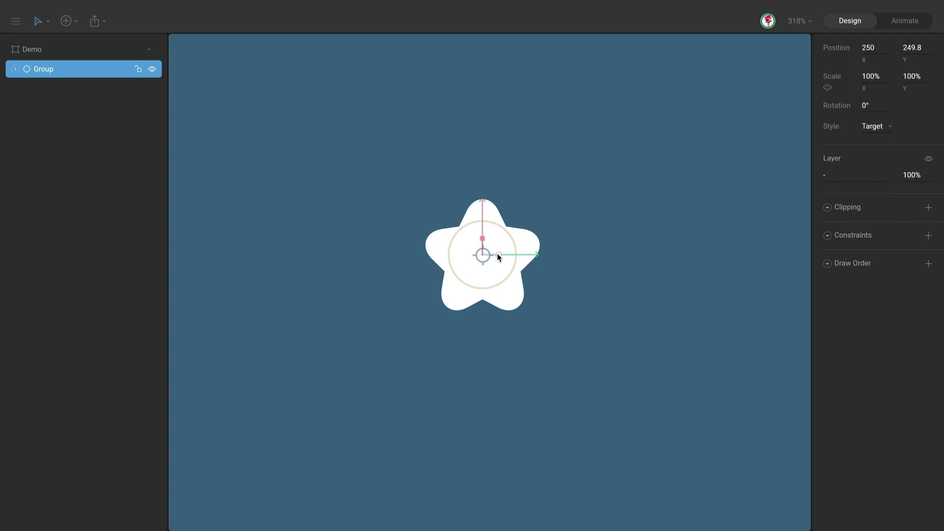
left_click_drag(498, 255, 197, 266)
key("ctrl+z")
key("ctrl+z")
double_click(497, 290)
left_click(528, 341)
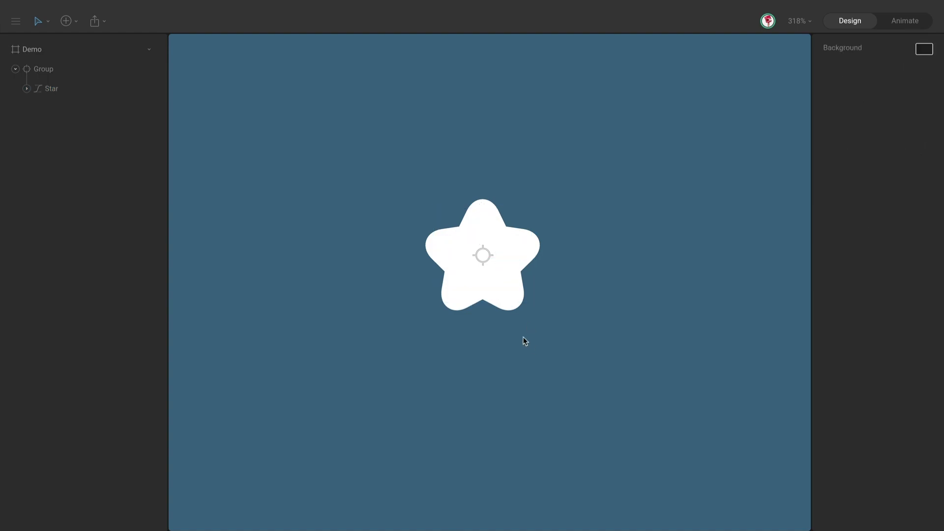
left_click(483, 261)
left_click_drag(481, 257, 299, 284)
key("ctrl+z")
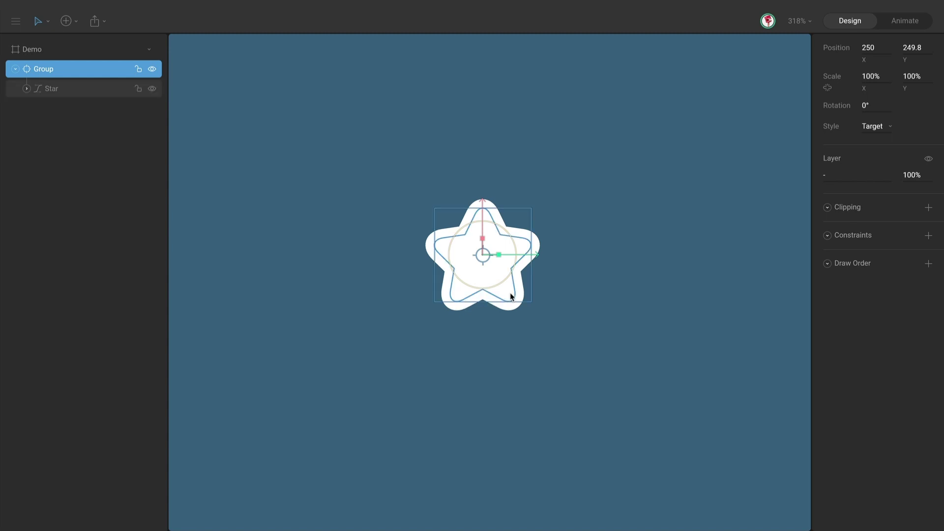
Step: Turn on Transform Affects in the stroke options of the grouped Star's Stroke 1
double_click(512, 296)
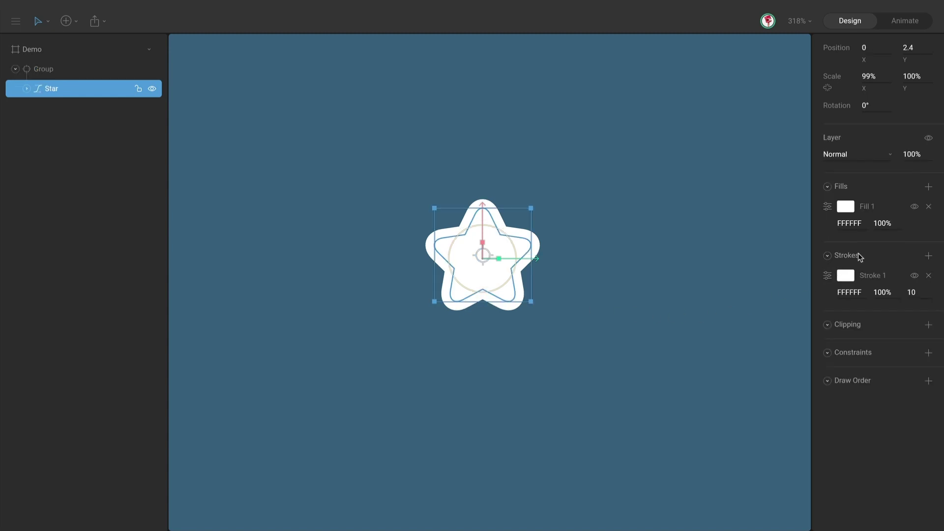
left_click(827, 275)
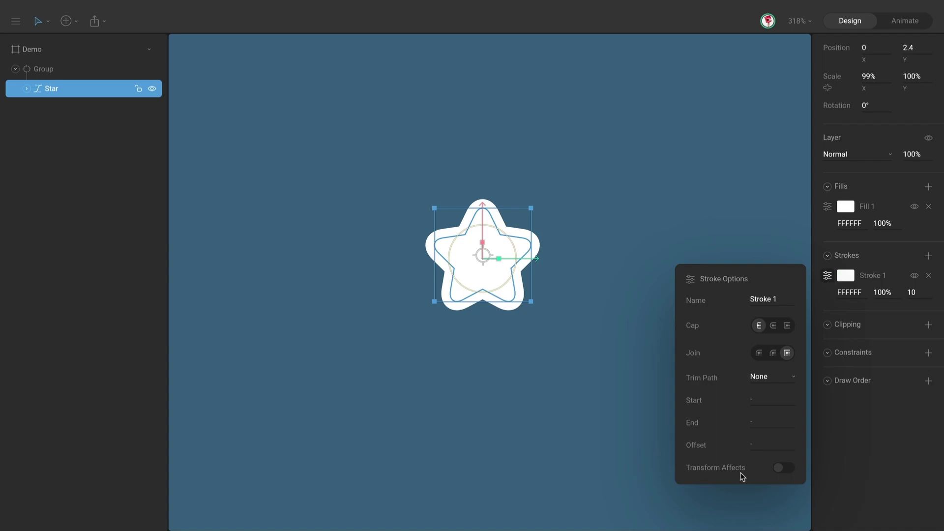
left_click(781, 469)
Step: Try squashing the Star horizontally to an X scale of about 2%, and undo it
left_click(495, 263)
left_click_drag(493, 261, 324, 284)
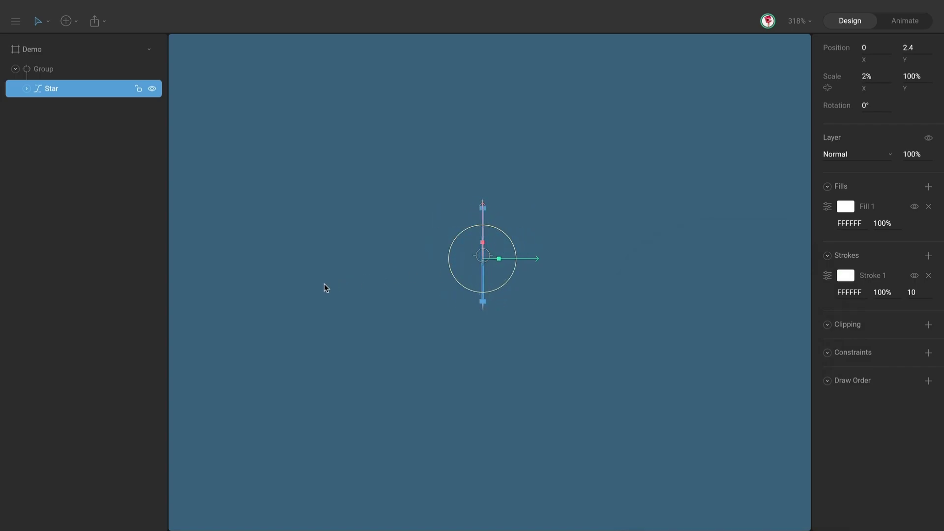
left_click(443, 310)
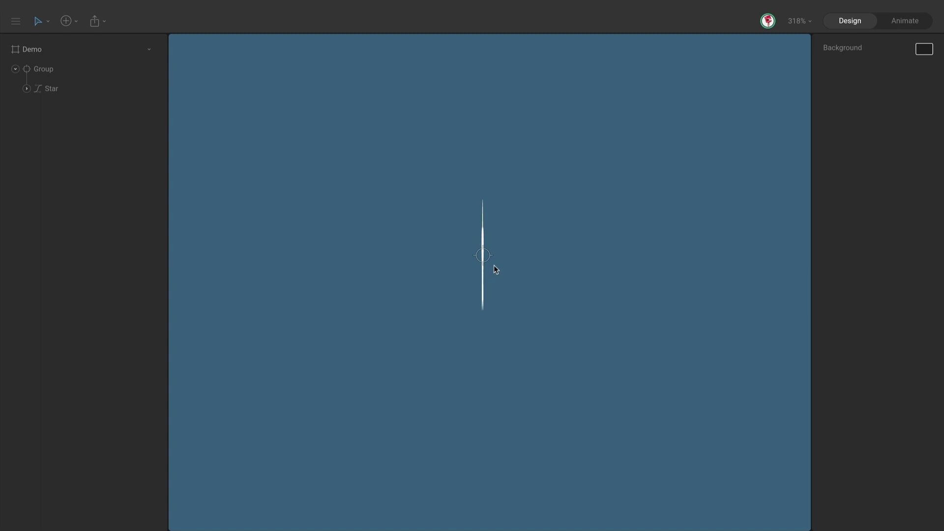
key("ctrl+z")
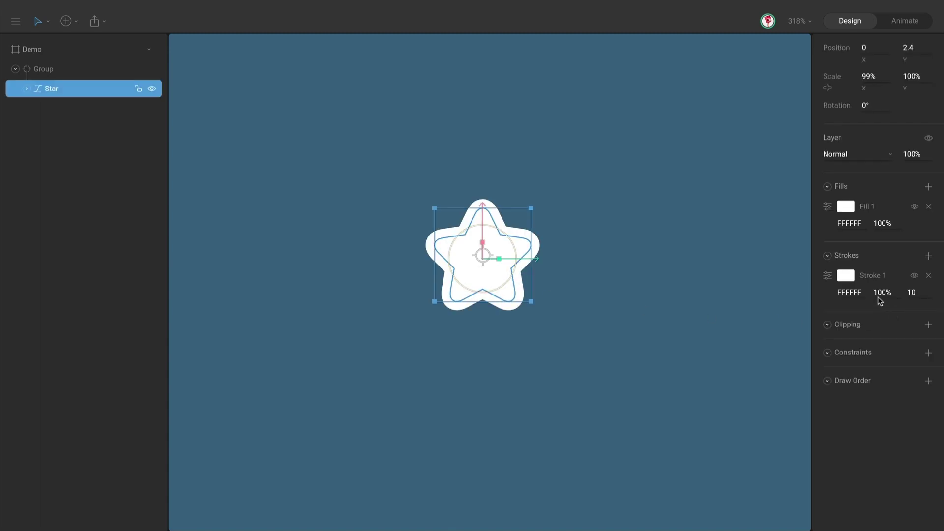
Step: With Transform Affects off for the Star's Stroke 1, squash the Star horizontally to an X scale of about 1%
left_click(827, 275)
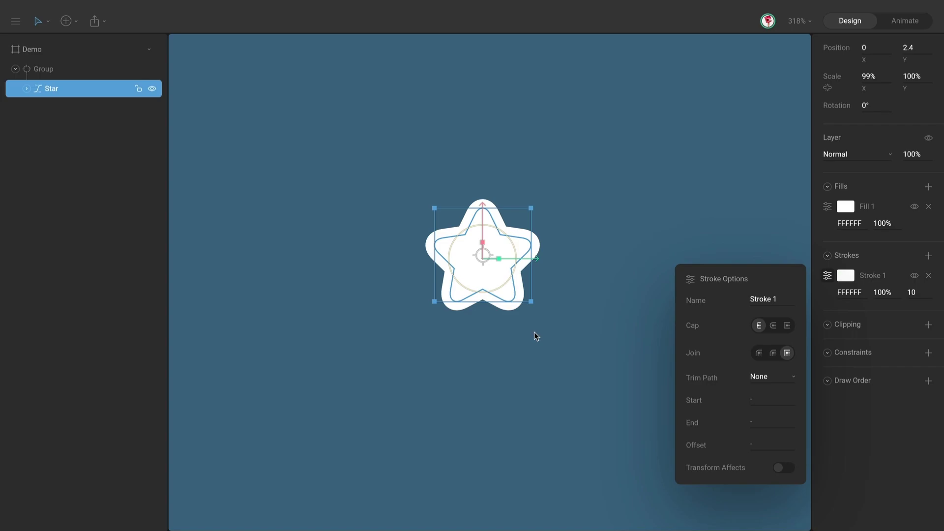
left_click(499, 260)
left_click_drag(499, 260, 351, 262)
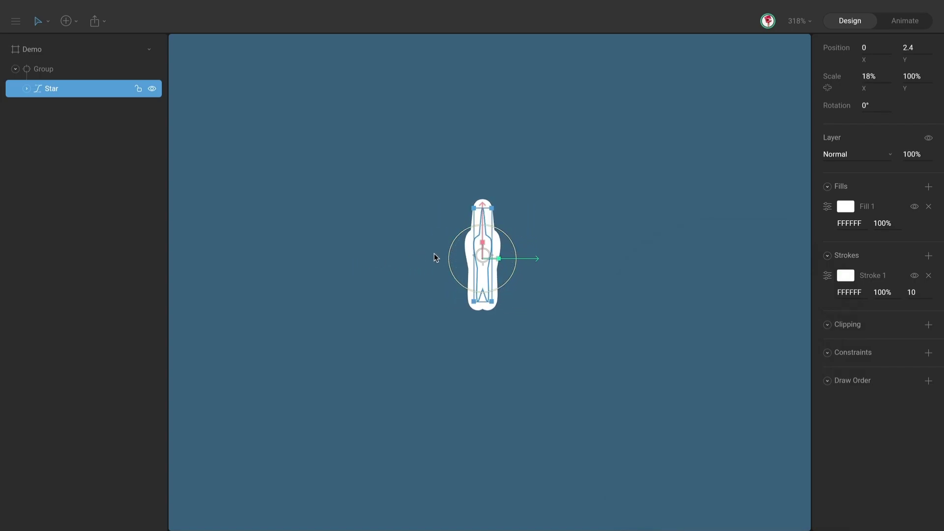
left_click_drag(495, 260, 488, 263)
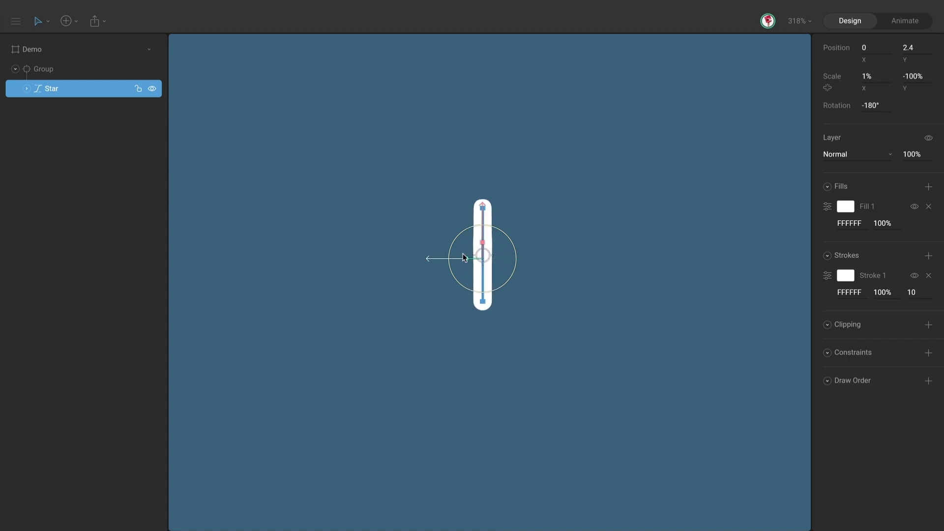
Step: Undo the star's horizontal squash and rename its parent group as Ctrl_scale
key("ctrl+z")
key("ctrl+z")
left_click(545, 325)
left_click(482, 255)
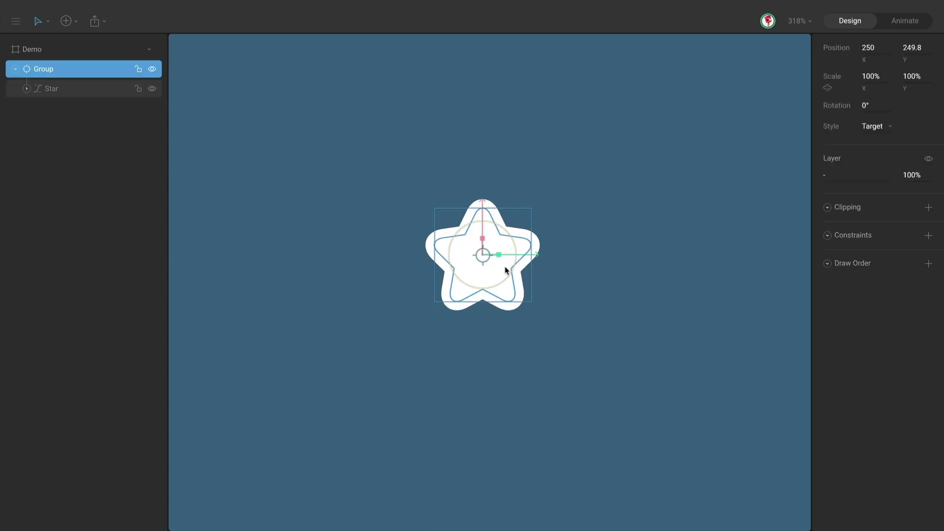
double_click(52, 71)
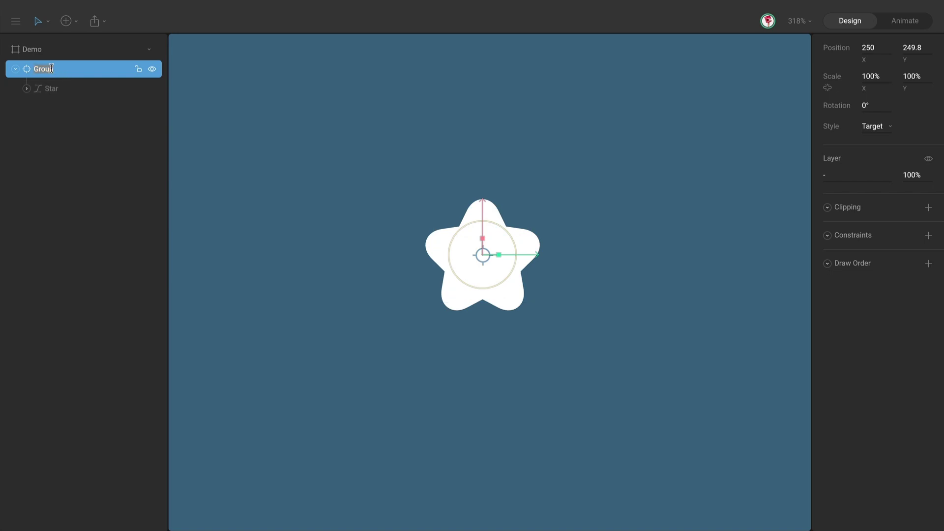
type("Ctrl_scale")
left_click(419, 144)
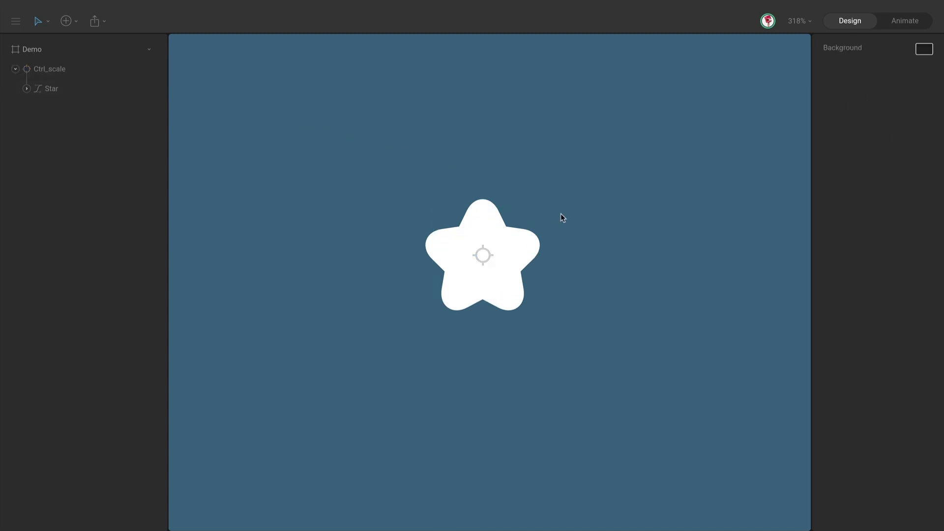
Step: Wrap Ctrl_scale in a new group with Target style and move only its origin down to the star's base at Y 275.9
left_click(484, 255)
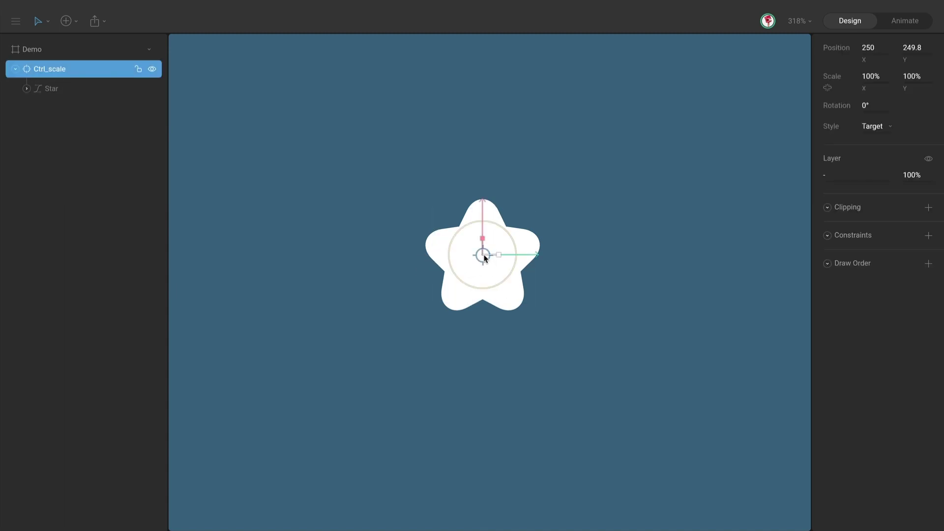
key("ctrl+g")
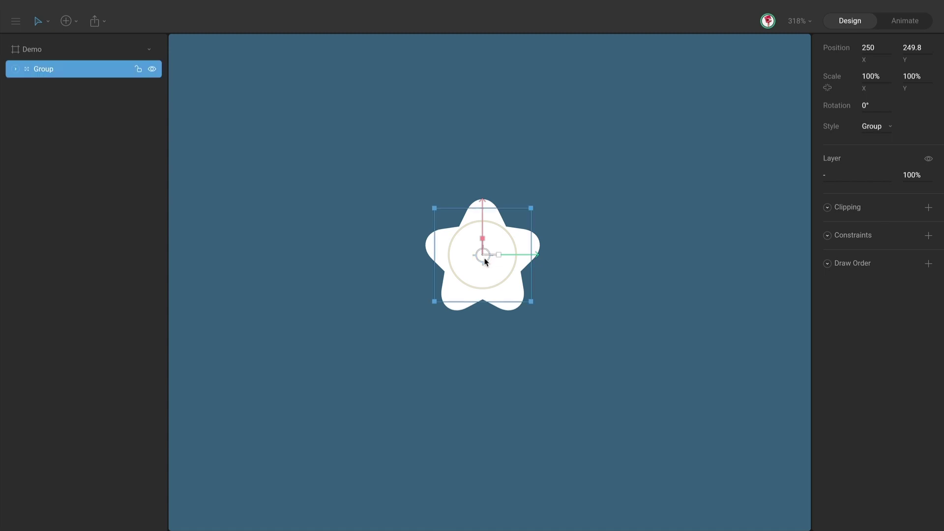
left_click(871, 126)
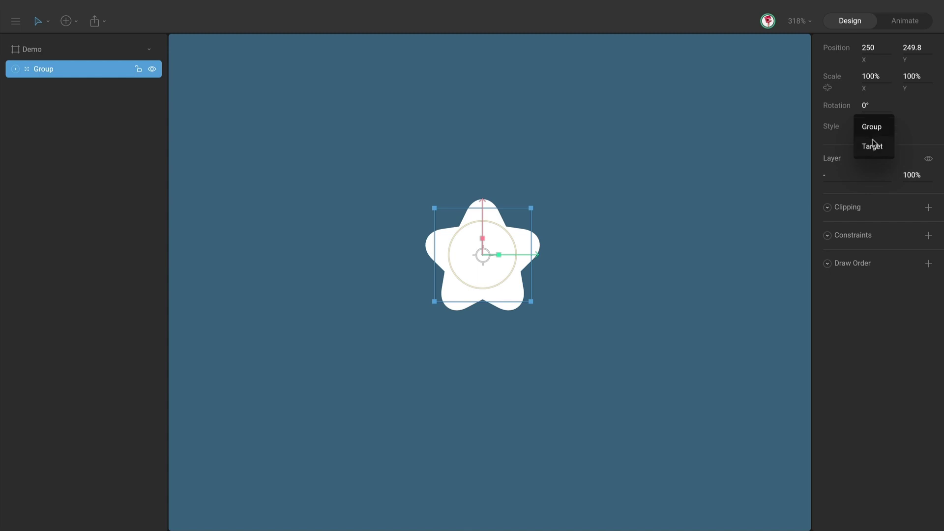
left_click(873, 143)
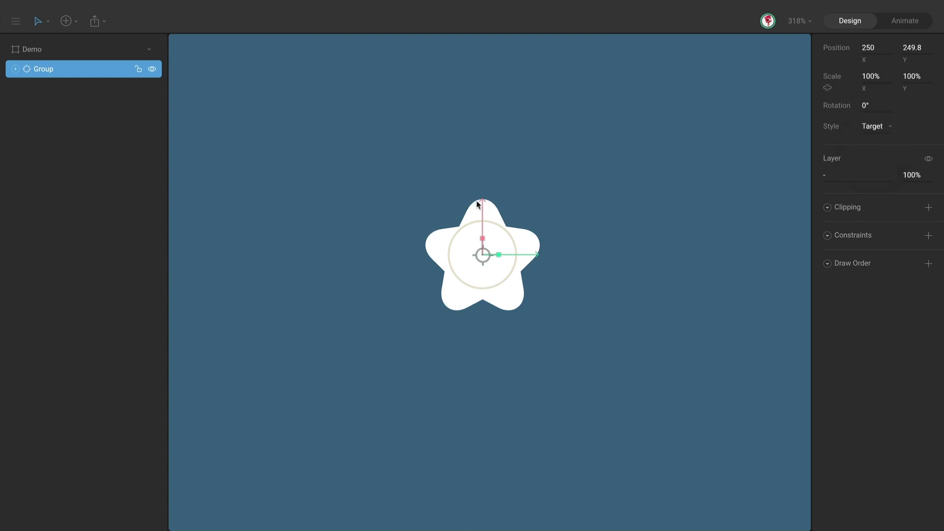
key("y")
left_click_drag(482, 207, 483, 255)
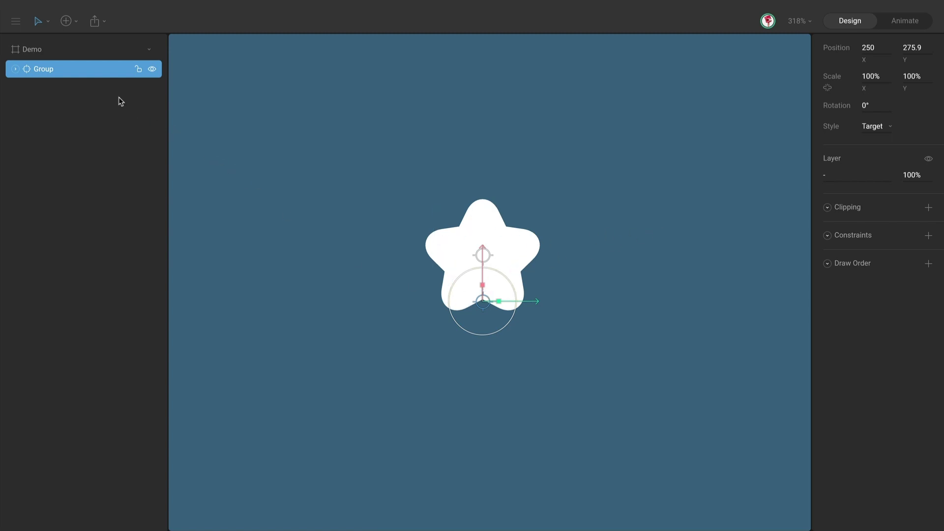
Step: Rename the new outer group as Ctrl_jump and expand it in the hierarchy
double_click(49, 69)
type("Ctrl_jum")
key("Return")
left_click(16, 69)
left_click(289, 209)
Step: Try scaling Ctrl_scale horizontally about the star's centre, and undo it
left_click(486, 258)
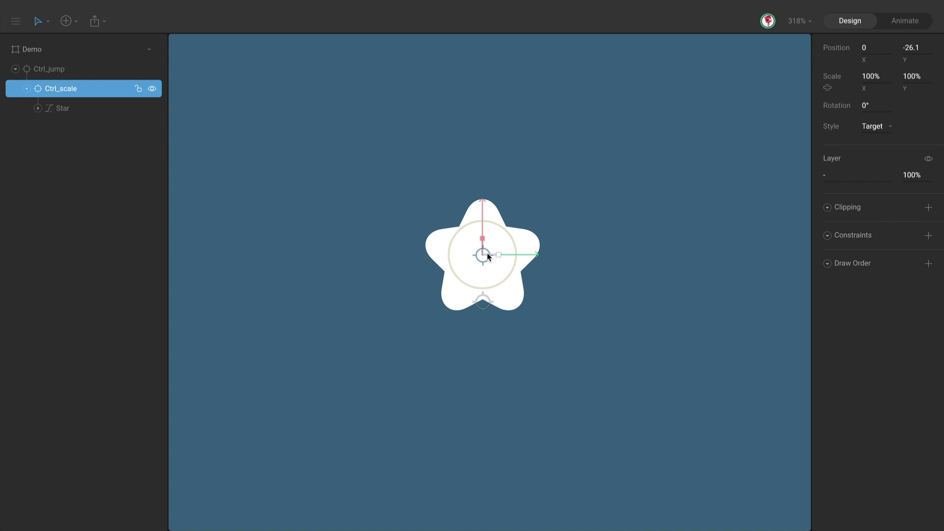
left_click_drag(498, 257, 281, 261)
key("ctrl+z")
Step: Try squashing Ctrl_jump vertically twice from the star's base, ending at a Y scale of about 61%, undoing each attempt
left_click(481, 303)
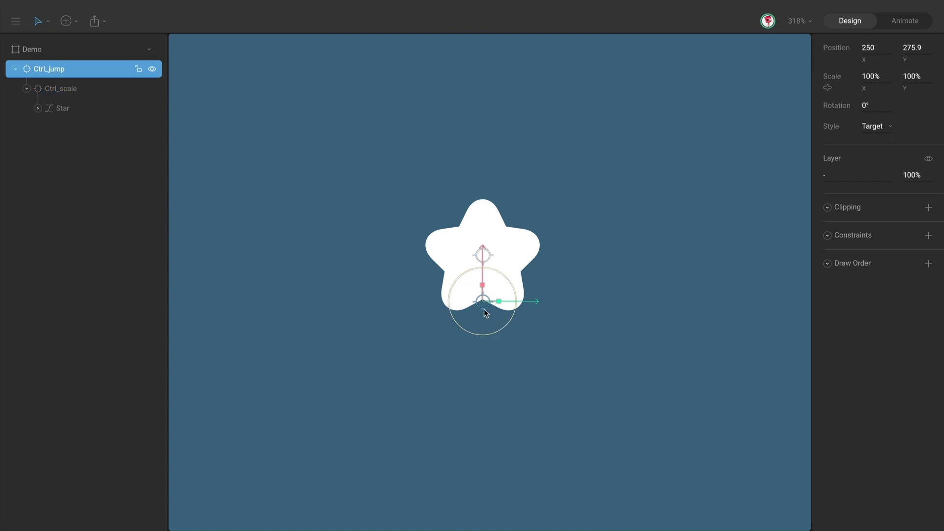
left_click_drag(482, 265, 479, 155)
key("ctrl+z")
left_click(497, 313)
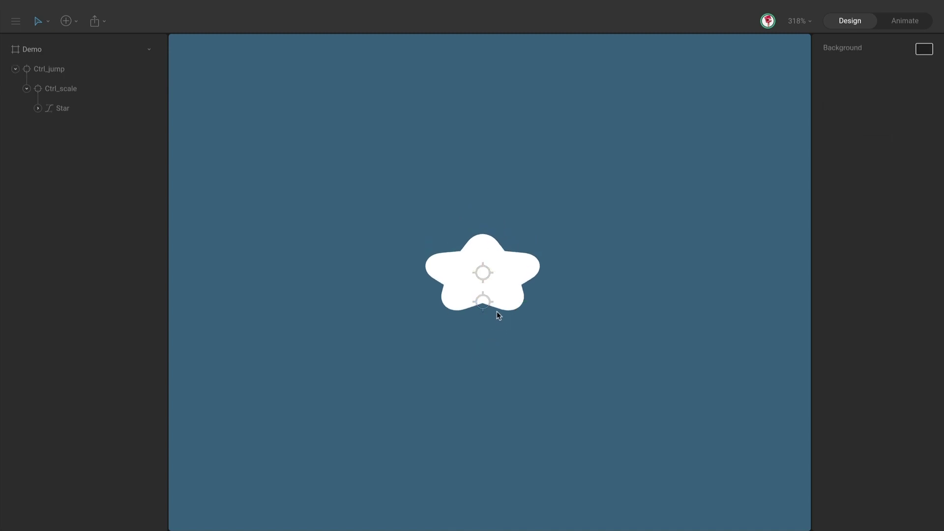
left_click(486, 305)
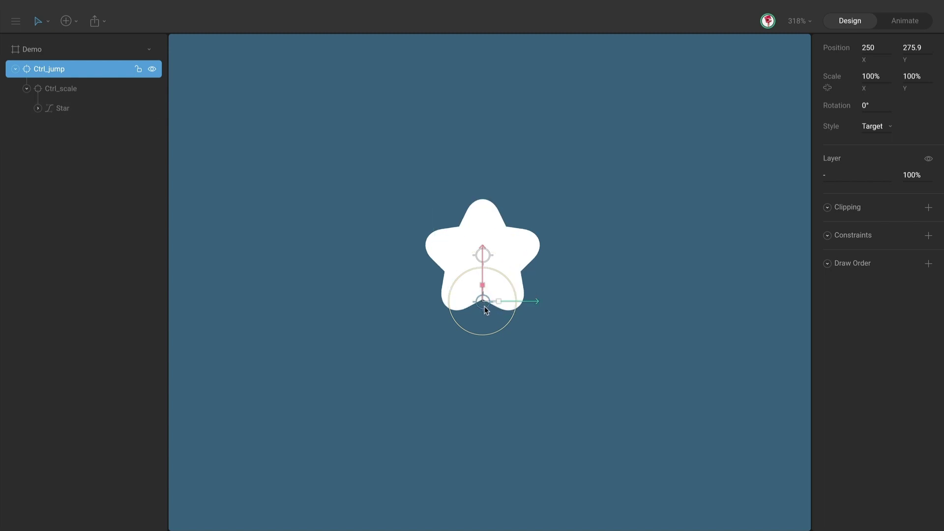
left_click_drag(484, 290, 481, 362)
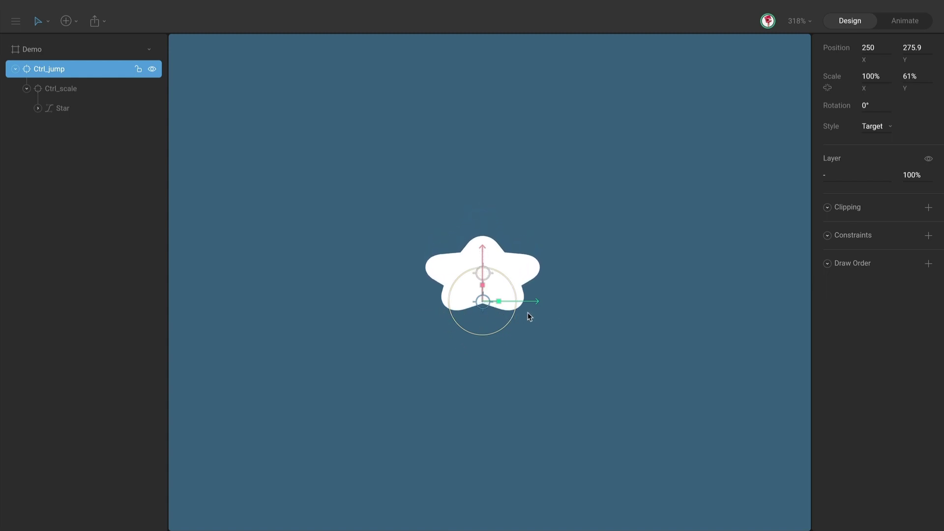
key("ctrl+z")
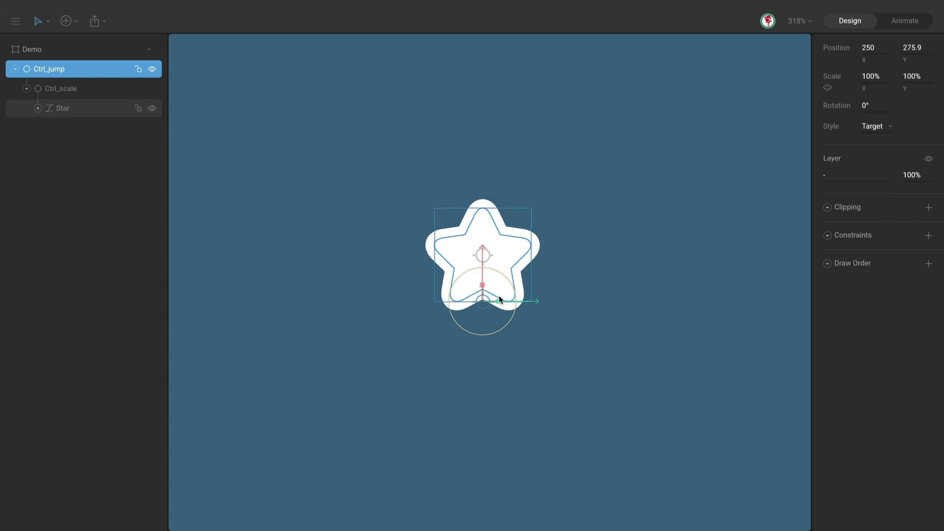
left_click(548, 346)
left_click(501, 269)
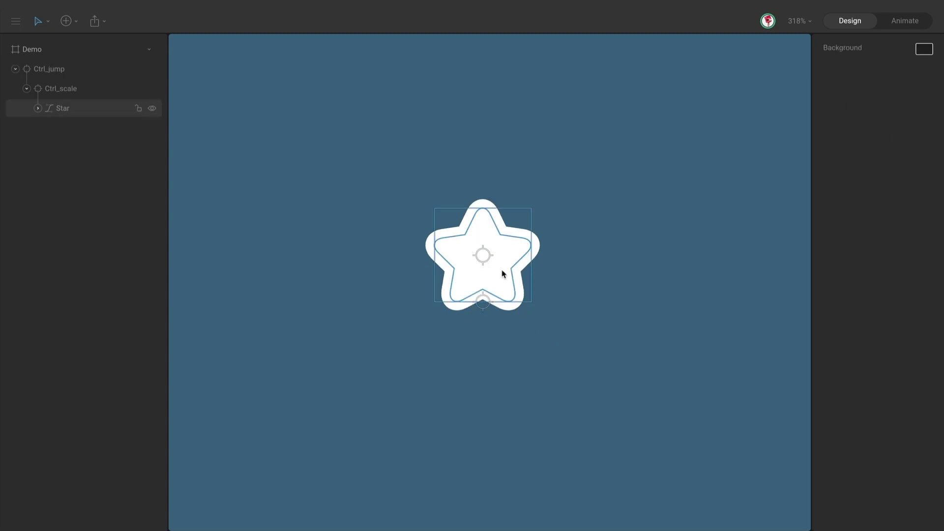
left_click(488, 254)
scroll(487, 257, "down", 2)
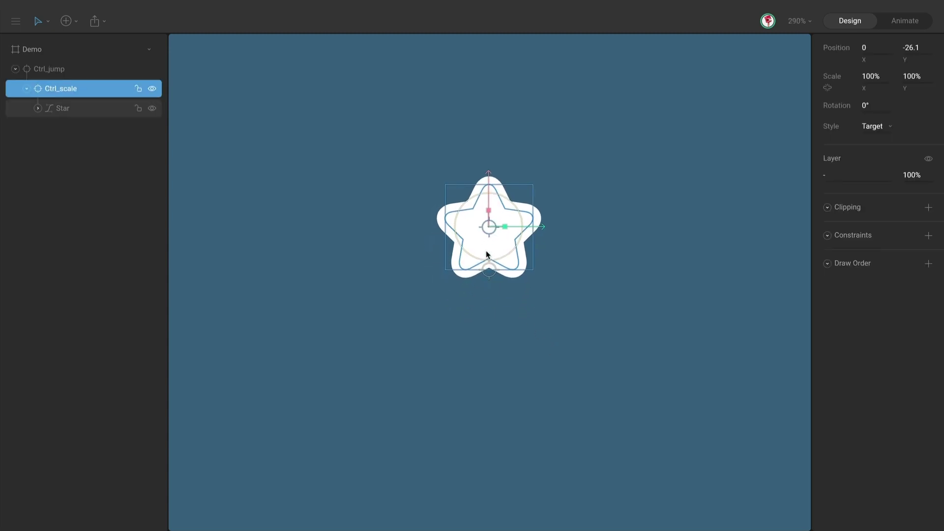
left_click(530, 289)
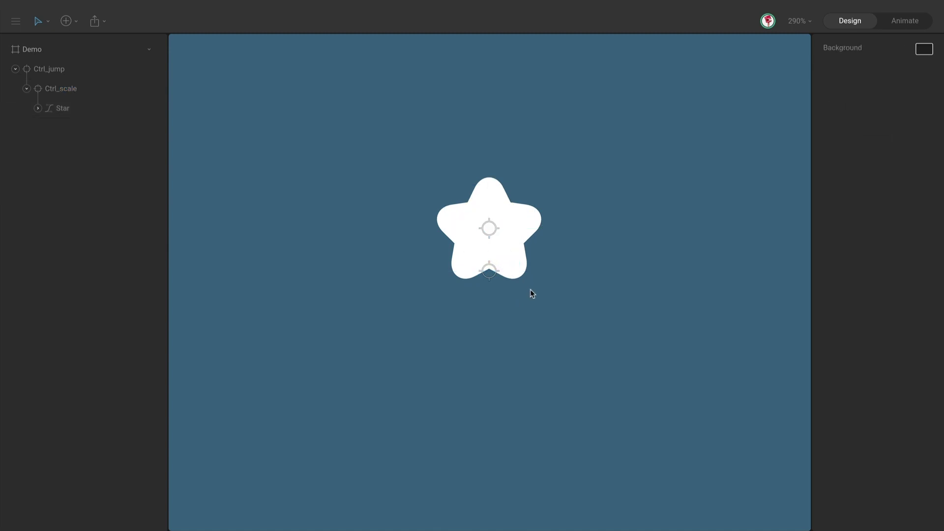
Step: Switch to Animate mode, select Ctrl_scale and rename Animation 1 as Spinning
key("Tab")
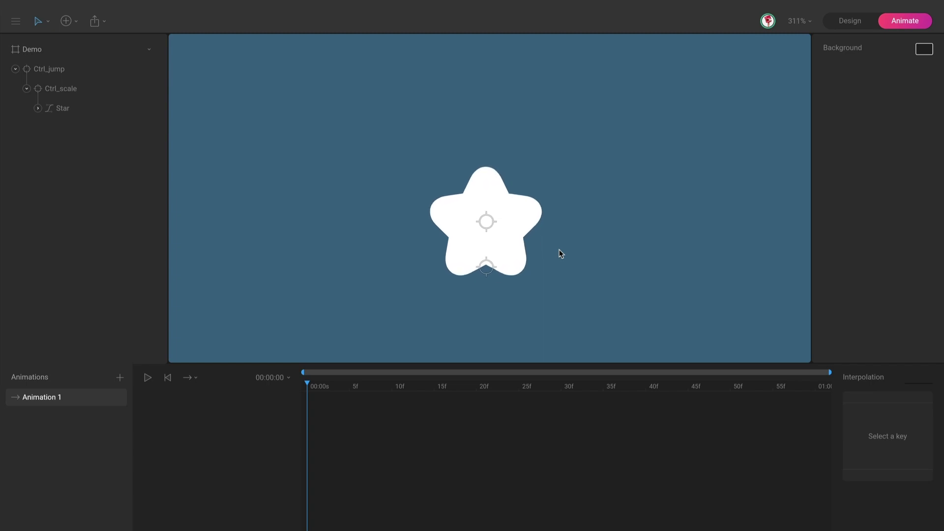
scroll(469, 294, "up", 1)
left_click(490, 215)
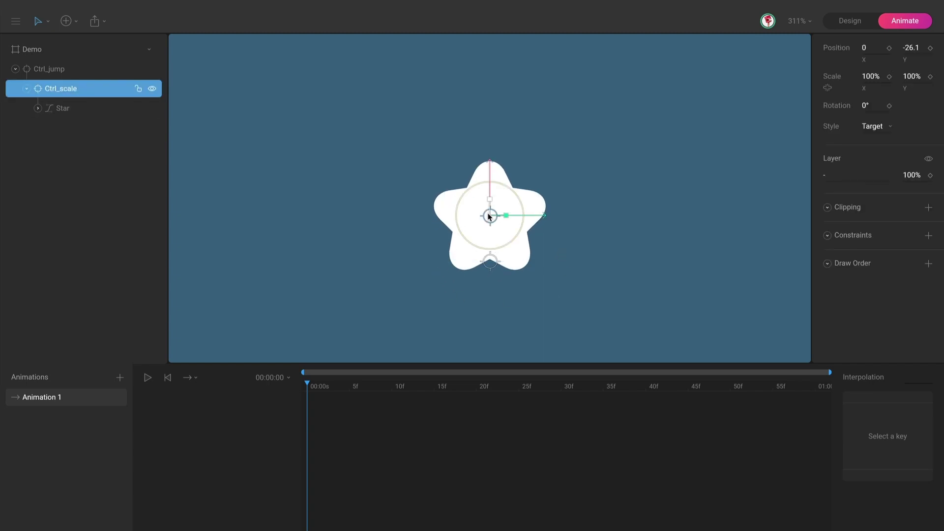
double_click(56, 397)
type("Spinning")
Step: Key Ctrl_scale's X scale at 100% on the first frame and at 0% at 00:00:30
left_click(889, 77)
left_click_drag(315, 381, 562, 378)
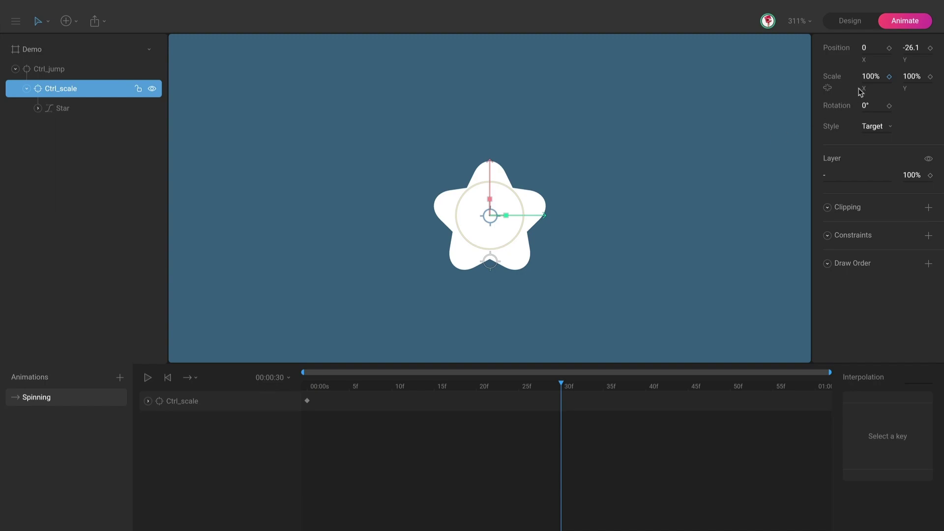
left_click(870, 77)
type("0")
key("Return")
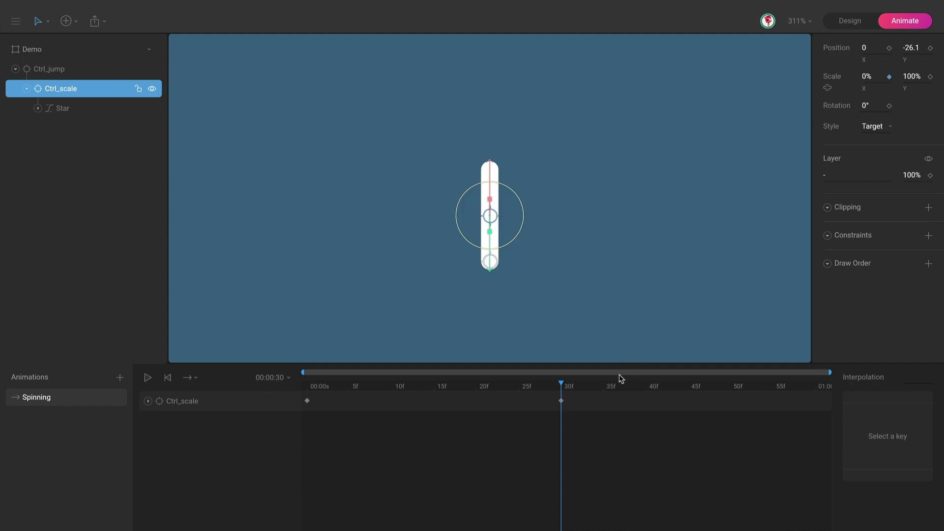
Step: Copy Ctrl_scale's first key to 00:01:00 so the X scale returns to 100%
left_click_drag(606, 386, 849, 377)
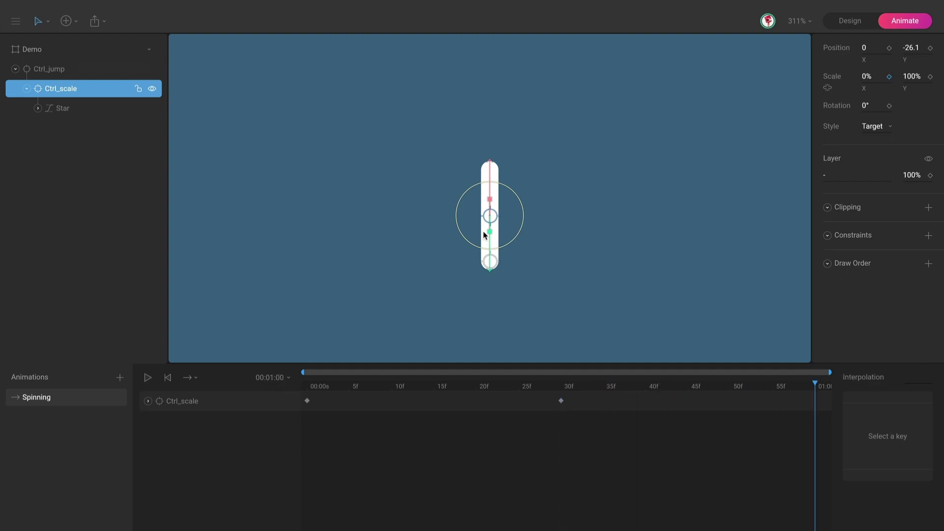
left_click(307, 401)
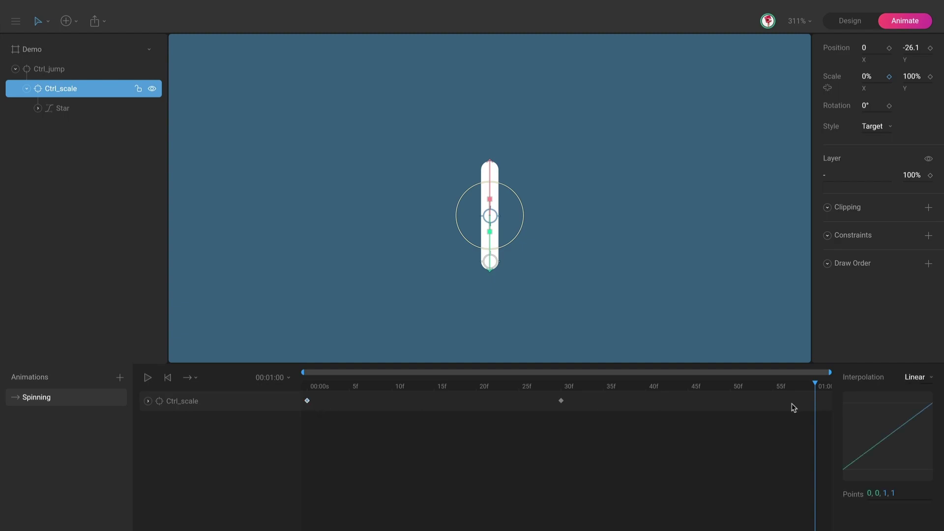
left_click(807, 396)
Step: Set the interpolation of all three Ctrl_scale keys to Cubic
left_click_drag(806, 396, 292, 418)
left_click(912, 378)
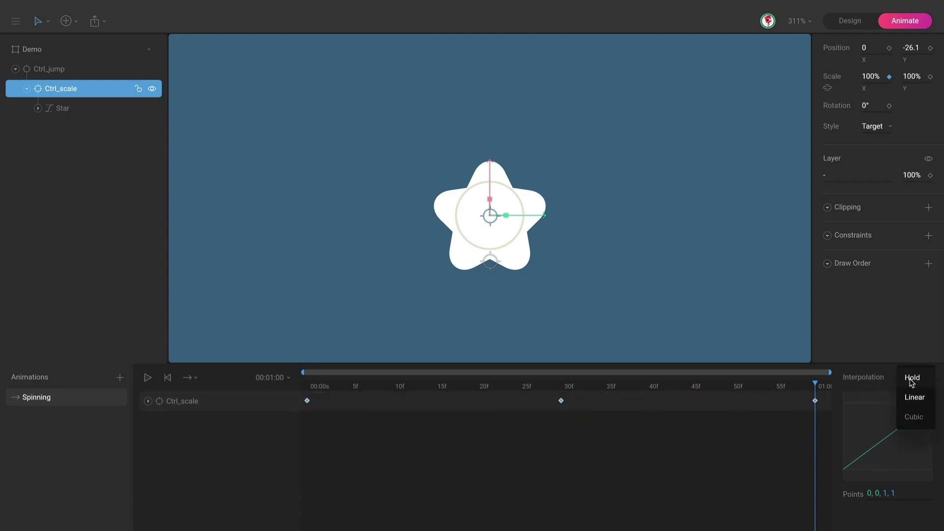
left_click(914, 417)
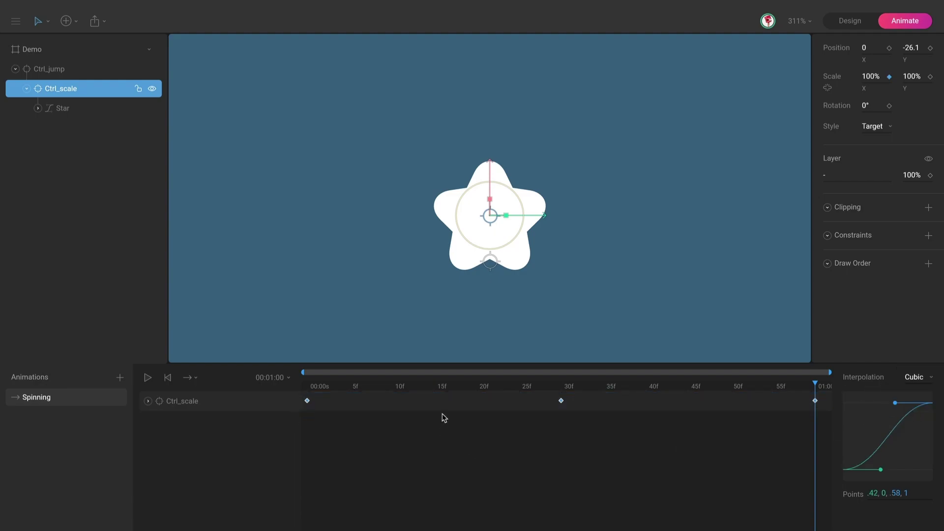
Step: Set the Spinning animation to loop and play it back with nothing selected
left_click(189, 378)
left_click(222, 432)
key("space")
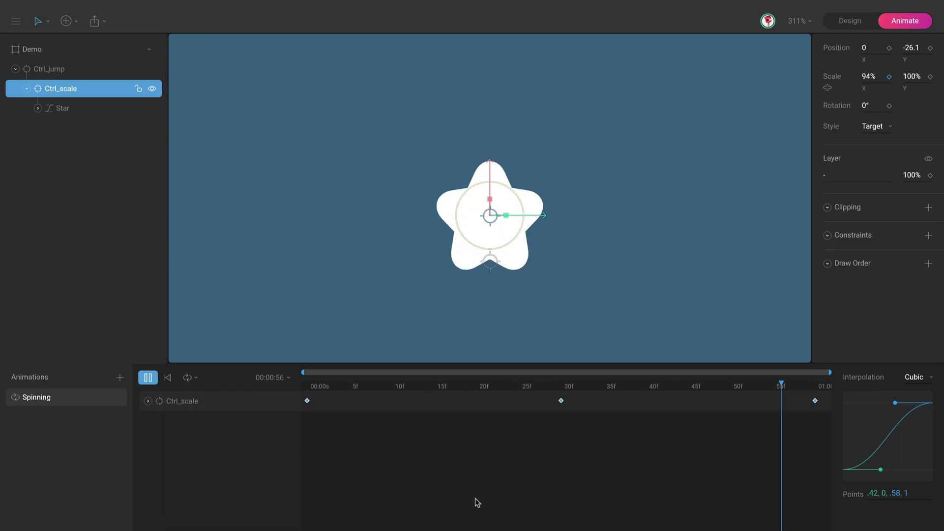
left_click(689, 272)
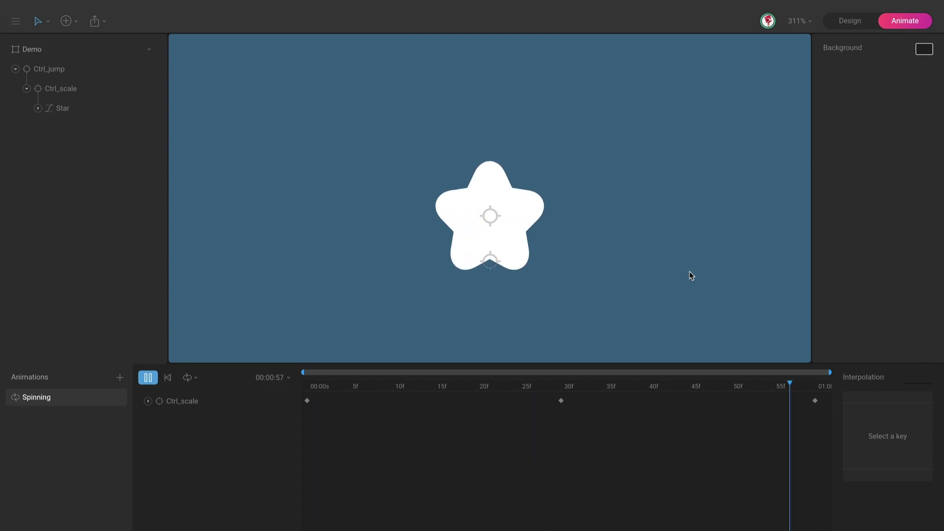
Step: Examine the spin's easing around 00:00:30 by replaying and scrubbing the timeline with Ctrl_scale's first key selected
key("space")
left_click_drag(499, 384, 295, 392)
key("space")
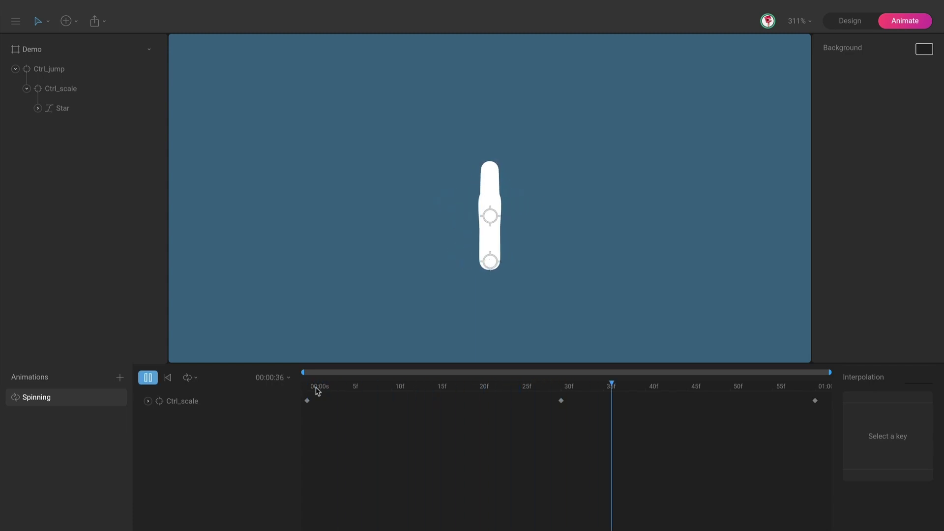
left_click_drag(511, 385, 562, 389)
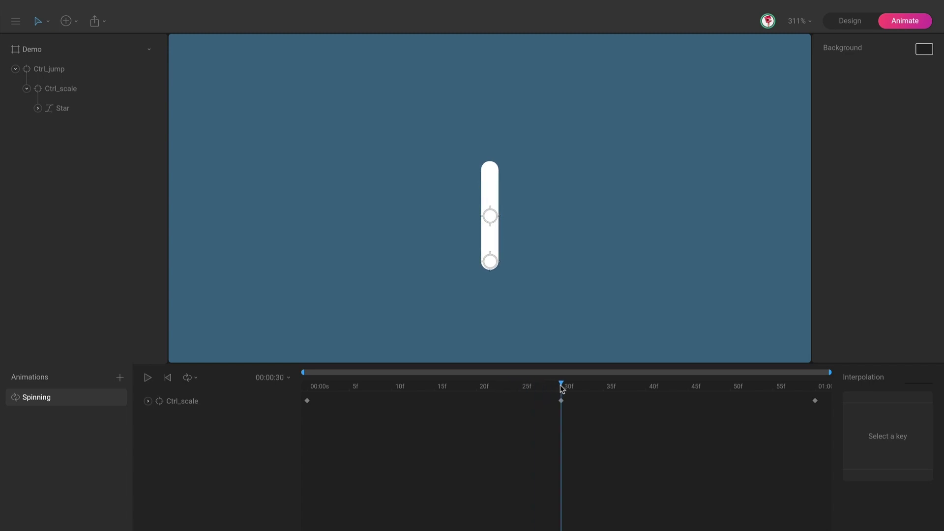
left_click(308, 401)
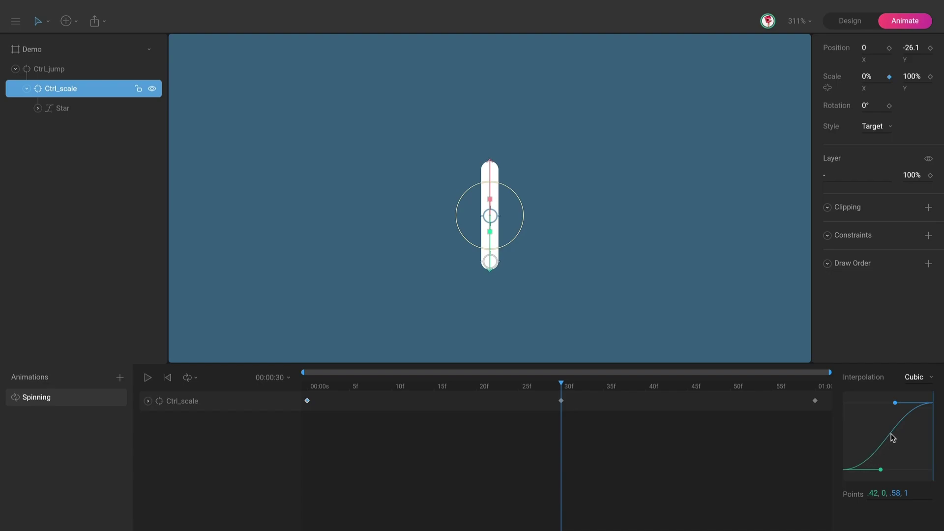
left_click_drag(527, 387, 561, 392)
left_click(443, 390)
left_click_drag(441, 387, 326, 387)
key("space")
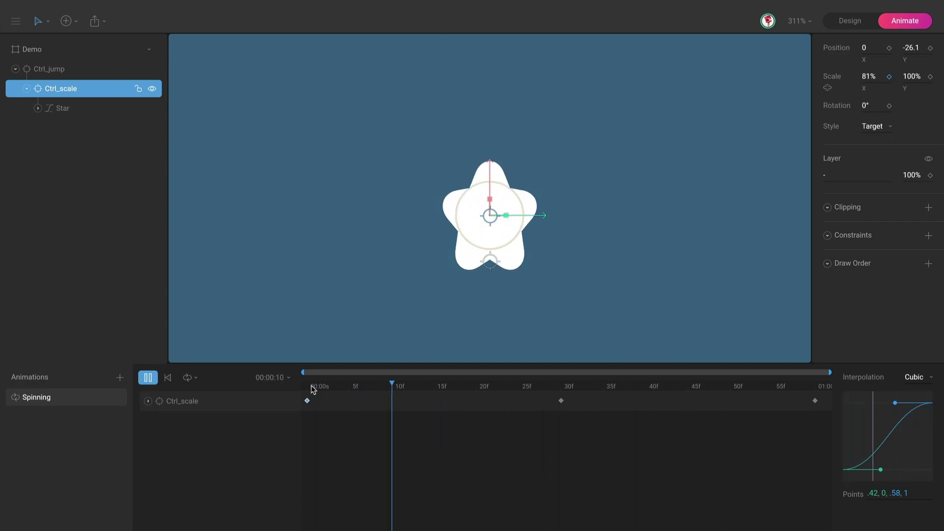
key("space")
left_click_drag(337, 388, 295, 386)
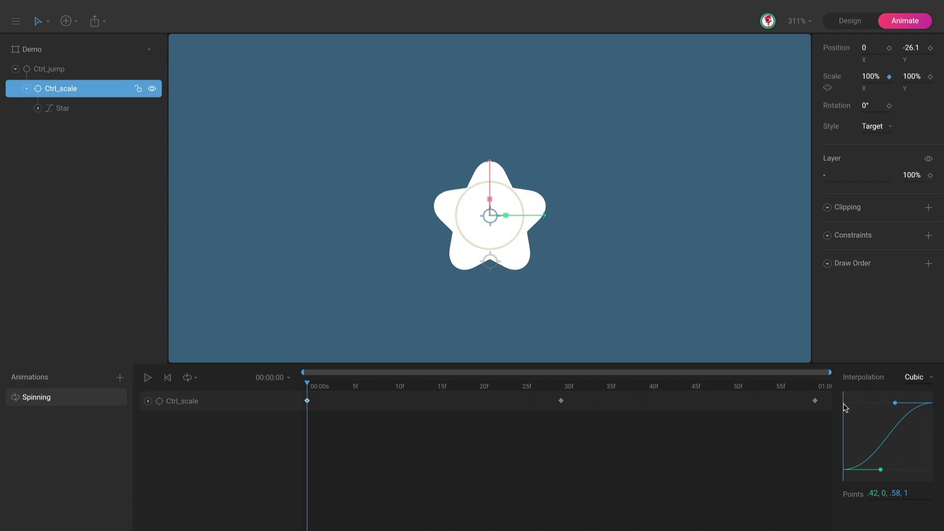
Step: Adjust the first key's curve to .42, 0, .7, .55 and the 00:00:30 key's curve to .27, .43, .58, 1
left_click_drag(894, 403, 907, 435)
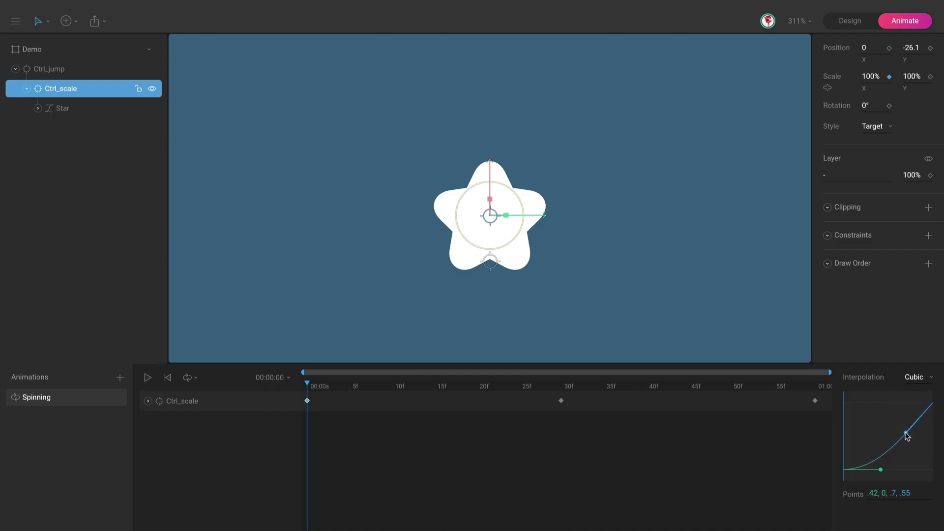
left_click(561, 400)
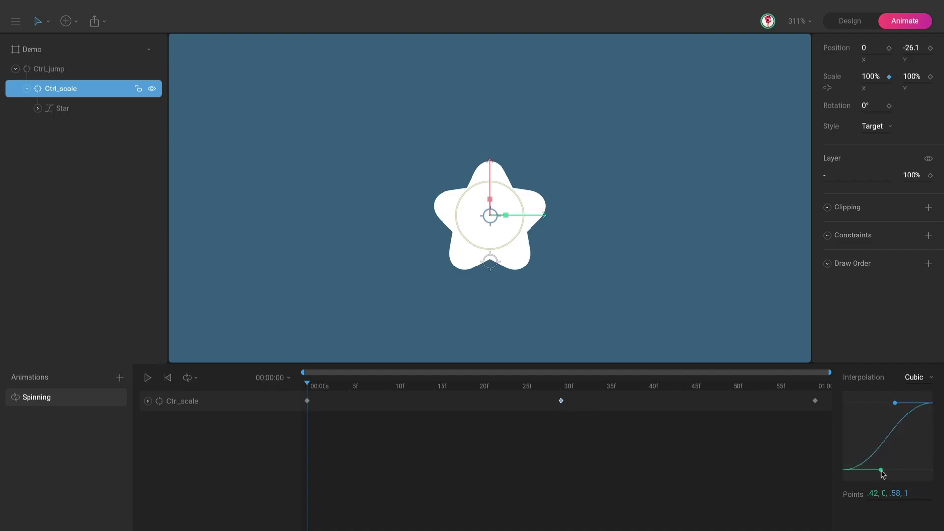
left_click_drag(880, 470, 867, 441)
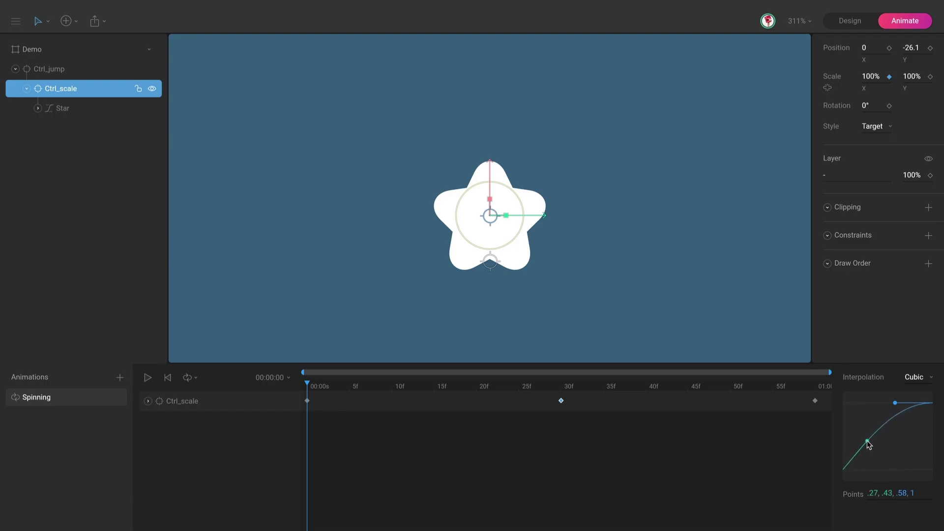
Step: Compare the curves of Ctrl_scale's 00:00:00 and 00:00:30 keys and replay the spin with nothing selected
left_click_drag(384, 386, 275, 386)
left_click(310, 403)
left_click(308, 402)
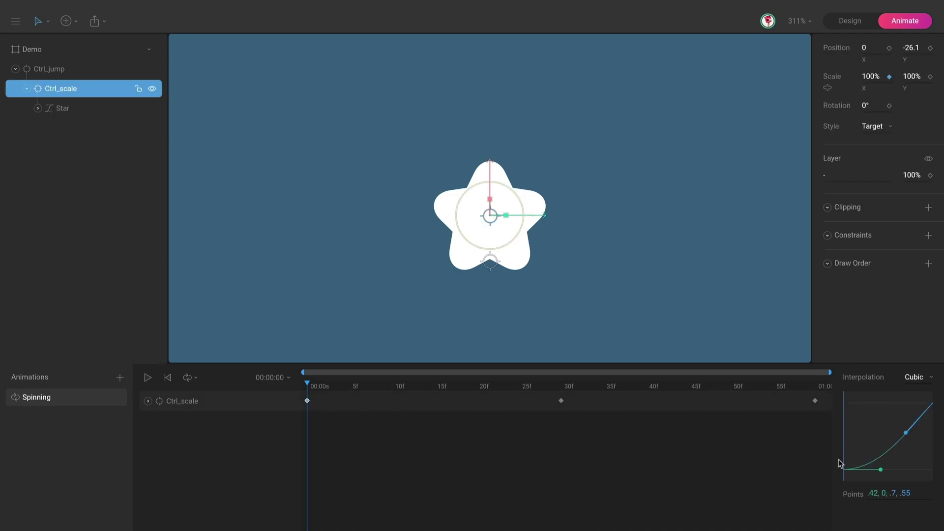
mouse_move(322, 387)
left_mouse_down()
mouse_move(788, 396)
mouse_move(308, 379)
left_mouse_up()
left_click(561, 402)
left_click(270, 266)
key("space")
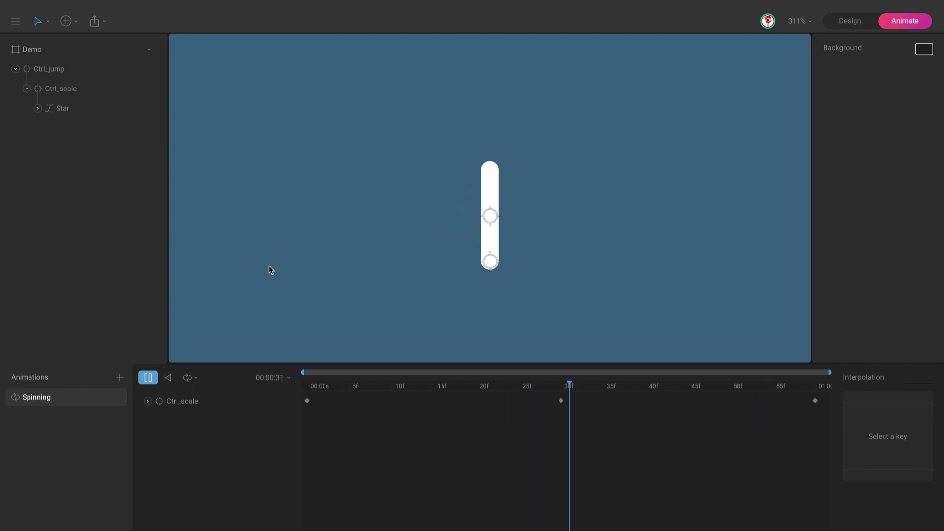
key("space")
left_click_drag(357, 392, 284, 390)
key("space")
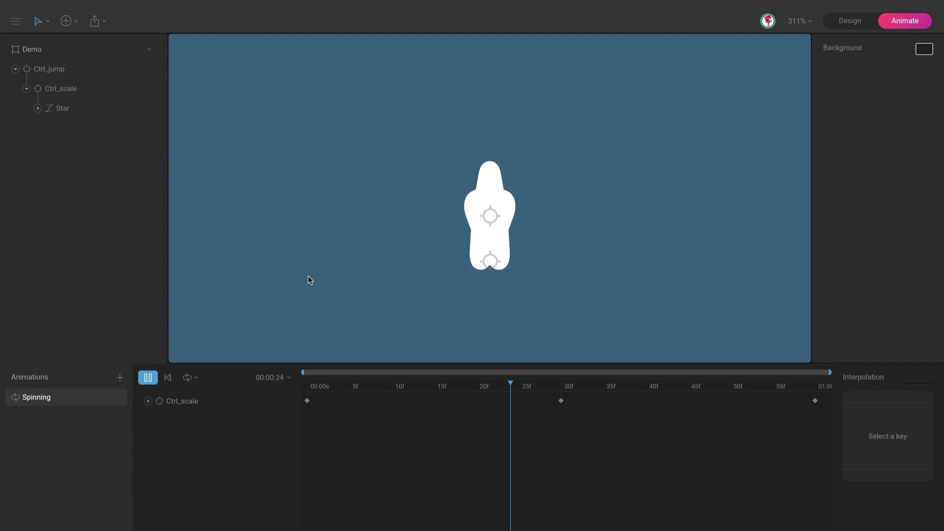
key("space")
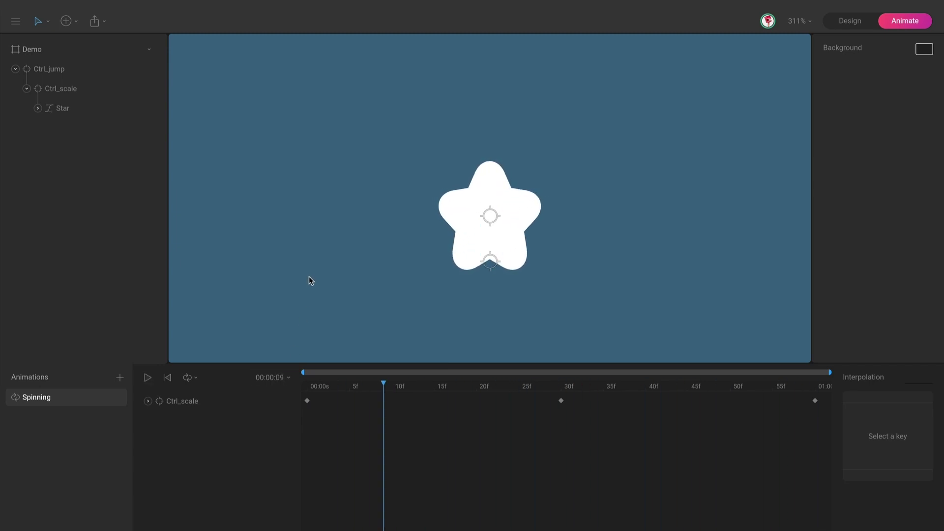
left_click_drag(336, 387, 223, 392)
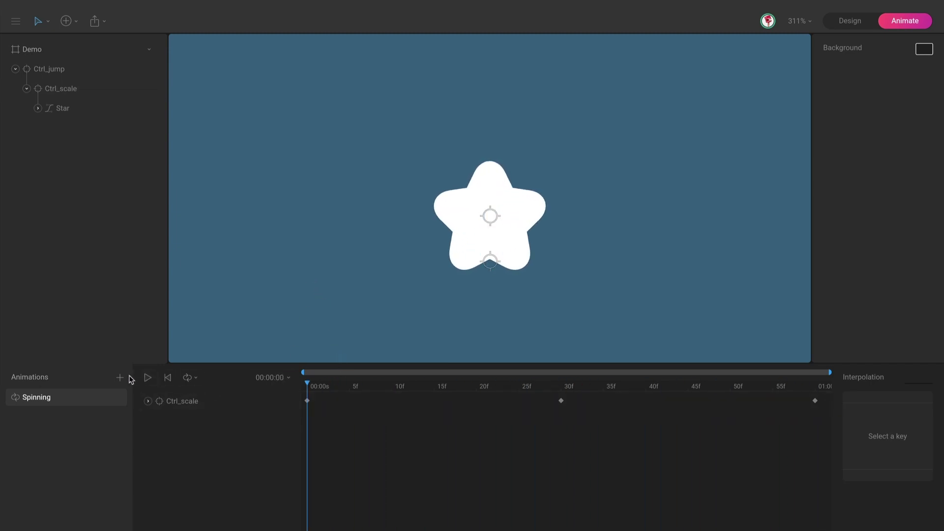
Step: Add a new animation and name it Jump
left_click(120, 378)
left_click(142, 410)
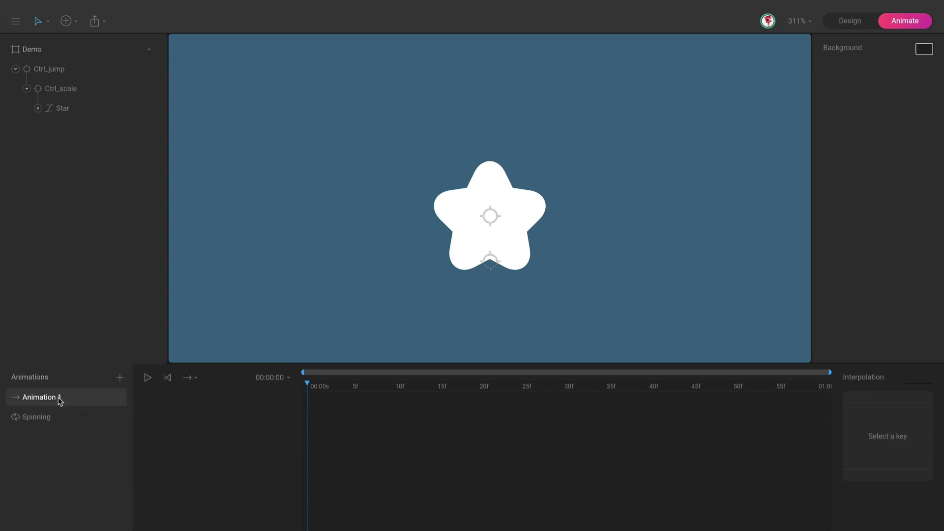
double_click(44, 399)
type("Jump")
Step: Key Ctrl_jump's Y position and scale at 00:00:00, and squash its scale to 123% by 72% at 00:00:05
left_click(489, 263)
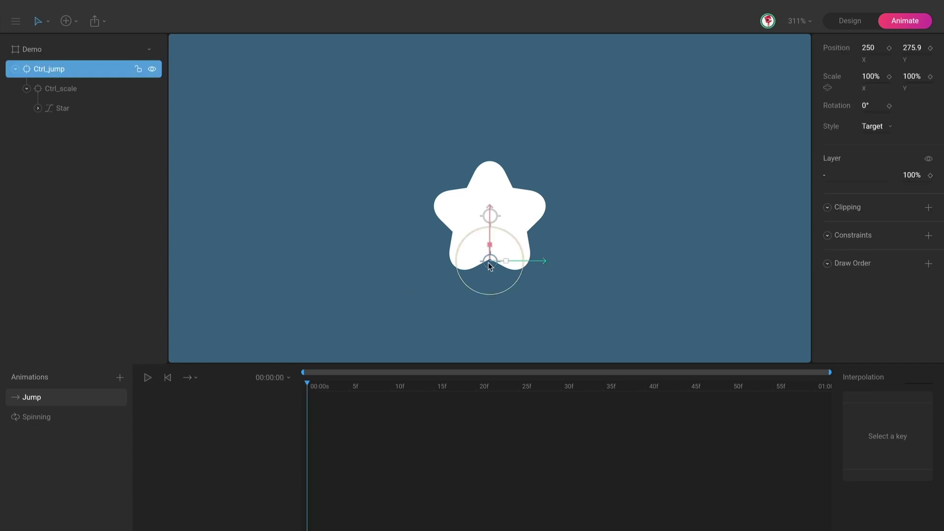
left_click(930, 48)
left_click(929, 76)
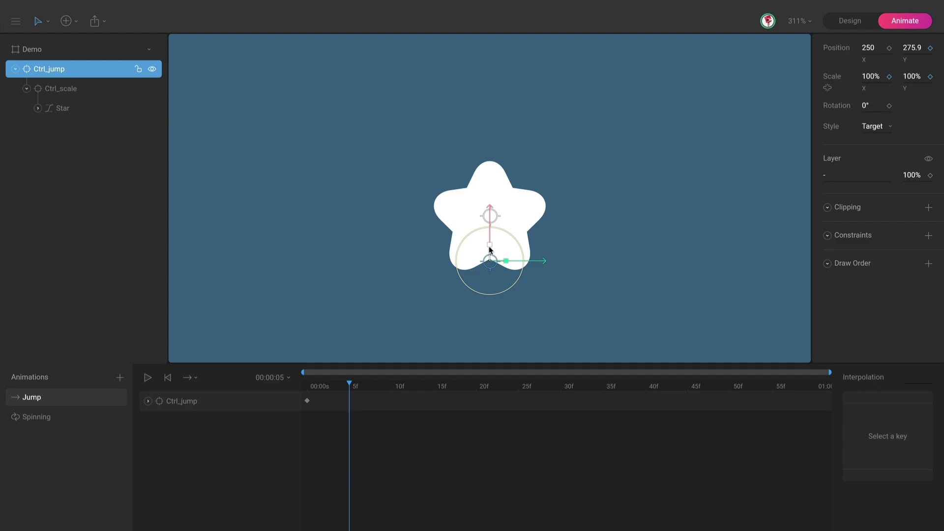
left_click_drag(489, 249, 487, 299)
left_click_drag(506, 265, 550, 274)
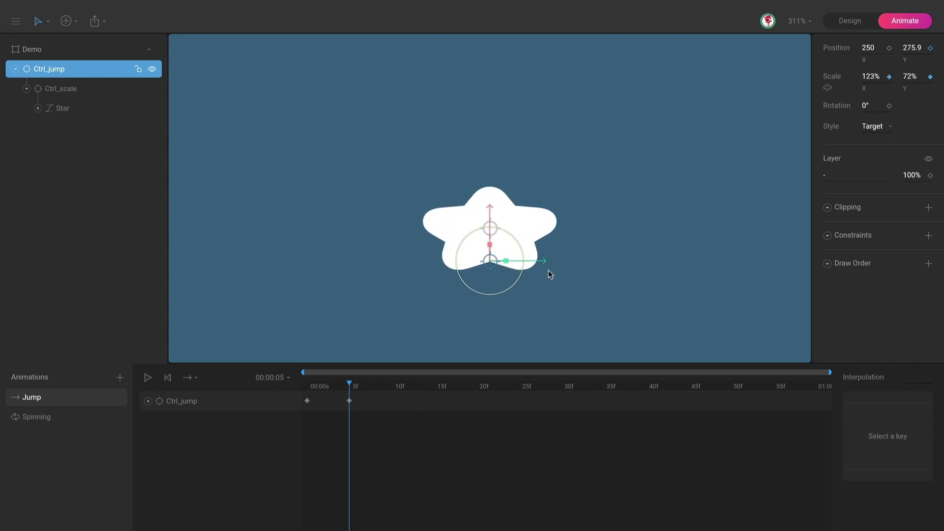
Step: Copy Ctrl_jump's first key to 00:00:10 and stretch the scale there to 77% by 125%
left_click_drag(349, 384, 393, 397)
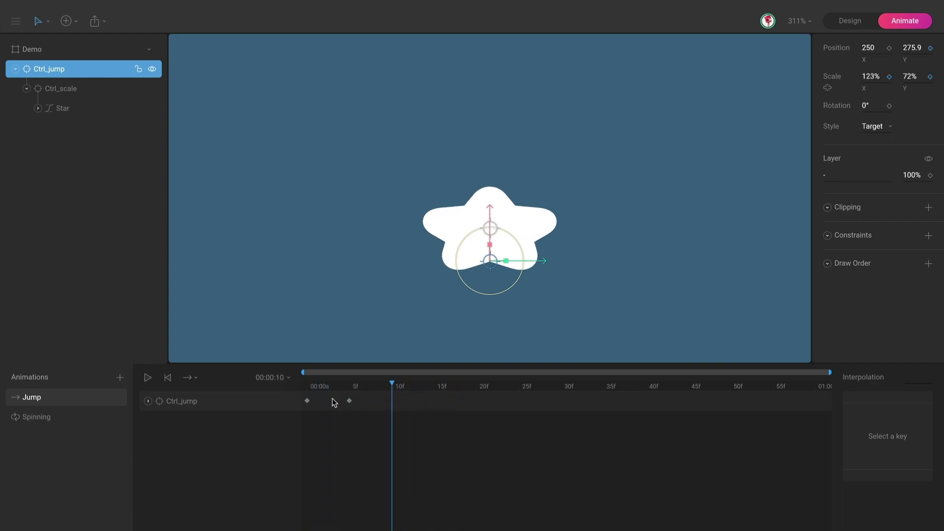
left_click(306, 401)
key("ctrl+c")
key("ctrl+v")
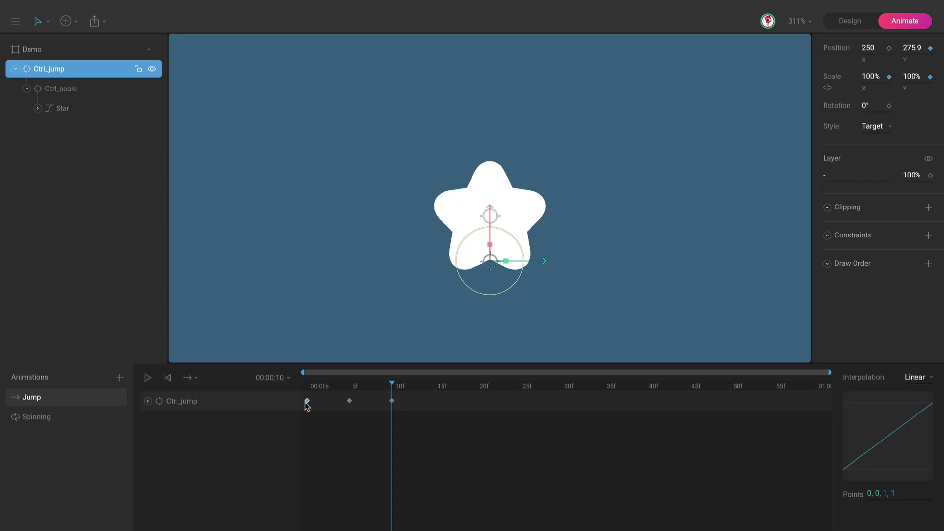
left_click_drag(489, 249, 496, 214)
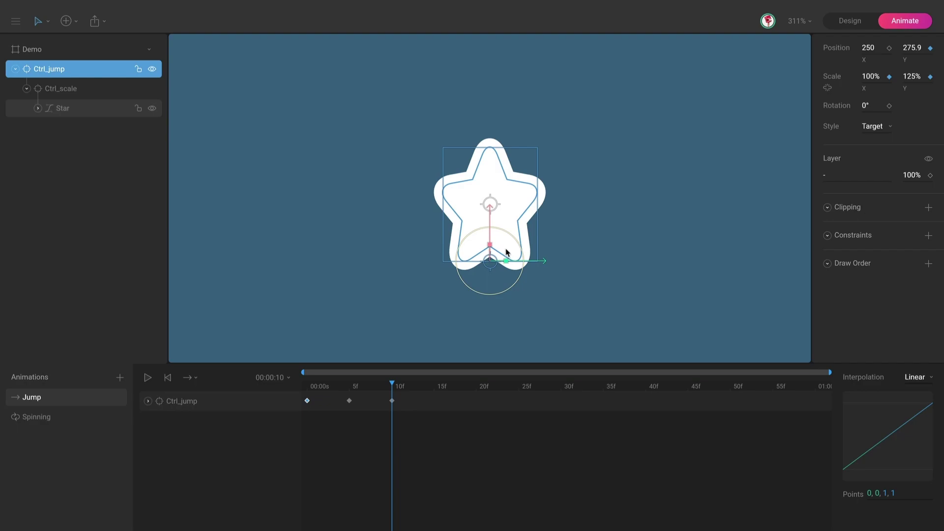
left_click_drag(507, 262, 465, 274)
left_click_drag(318, 386, 361, 397)
left_click_drag(362, 399, 392, 404)
scroll(632, 246, "up", 3)
scroll(632, 247, "up", 3)
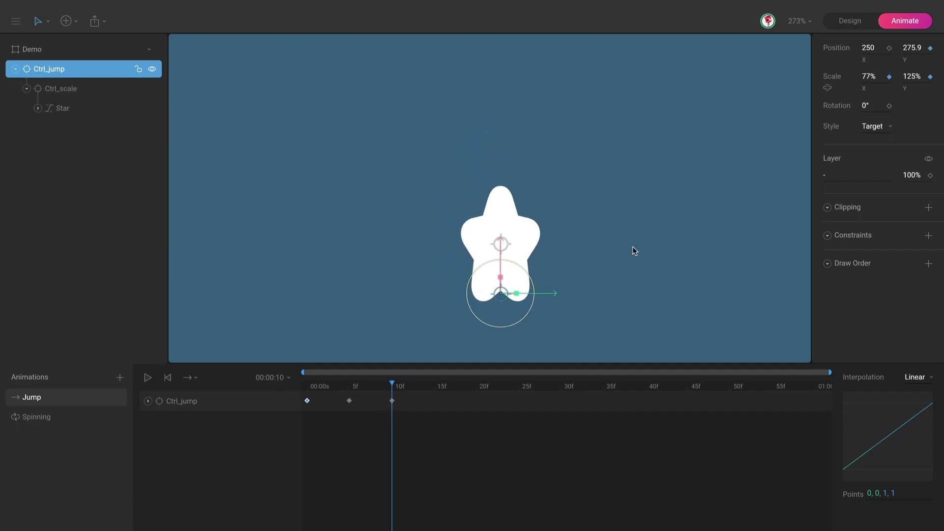
Step: Expand Ctrl_jump's tracks and set the interpolation of its first X and Y scale keys to Cubic
left_click(148, 401)
left_click(338, 401)
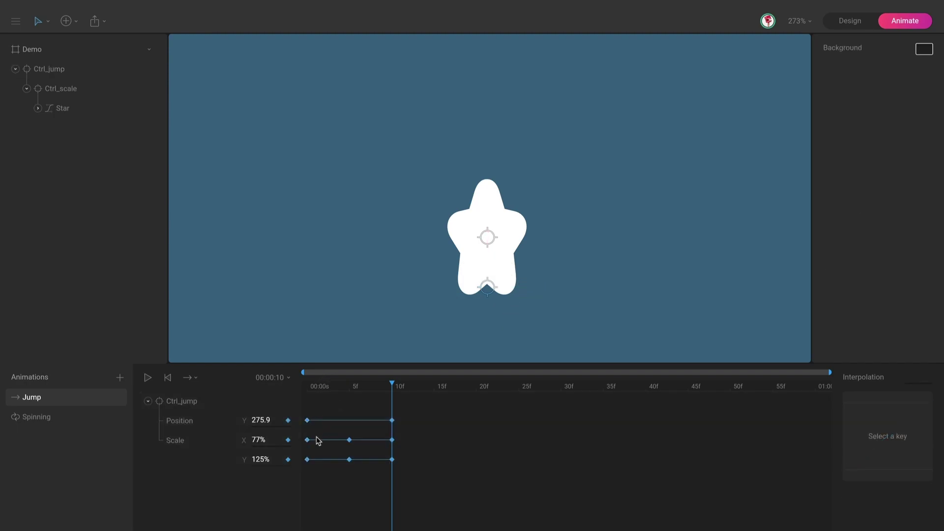
left_click_drag(319, 435, 300, 478)
left_click(915, 377)
left_click(919, 417)
mouse_move(351, 386)
left_mouse_down()
mouse_move(288, 386)
mouse_move(351, 392)
left_mouse_up()
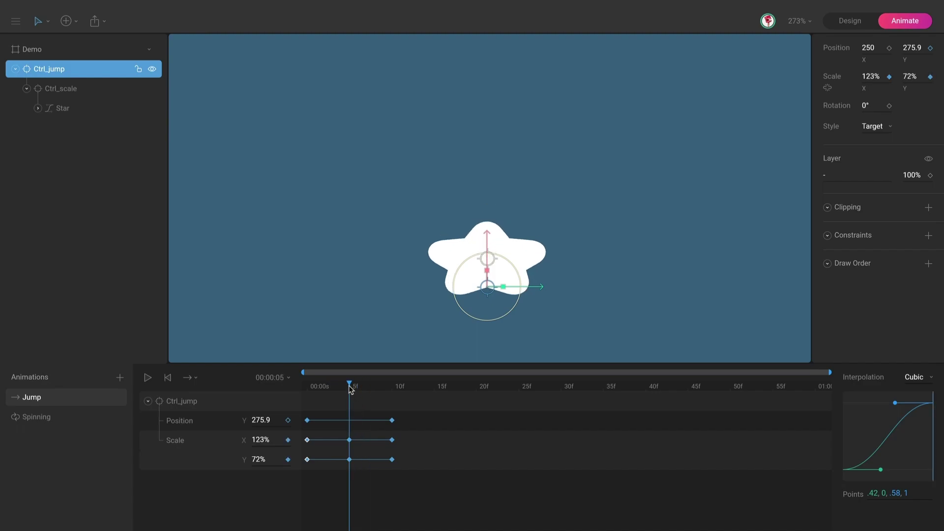
left_click_drag(353, 390, 390, 395)
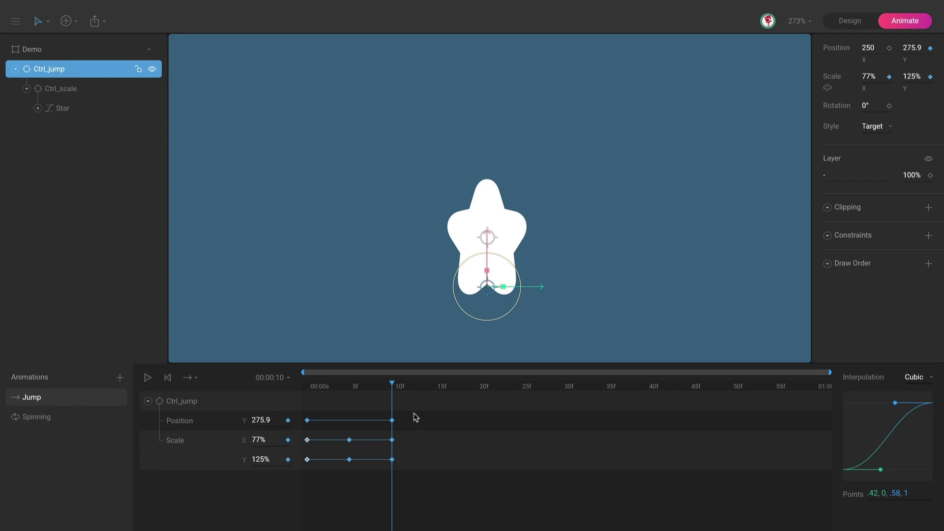
Step: Set the 00:00:05 scale keys to Cubic with the curve .42, 0, .78, .51 and play back the Jump animation
left_click_drag(354, 433, 346, 471)
left_click(909, 384)
left_click(913, 399)
left_click_drag(895, 404, 912, 436)
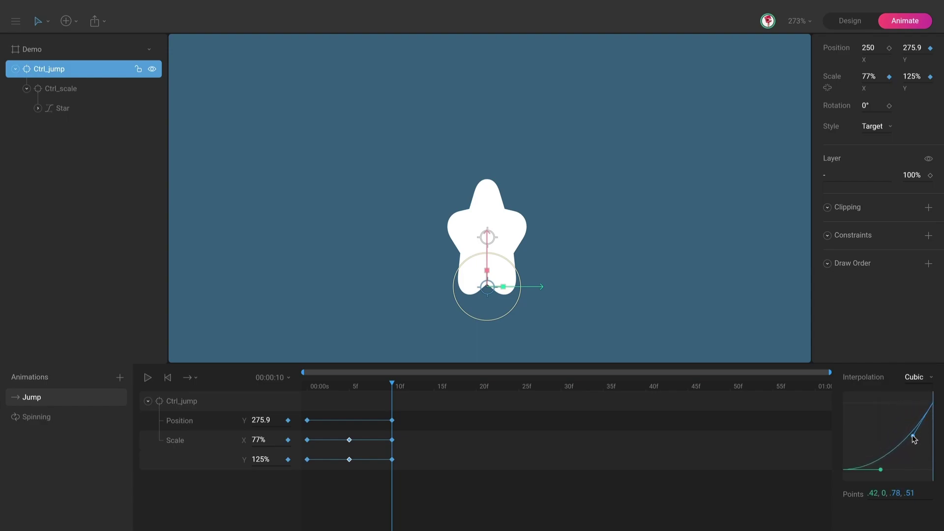
left_click_drag(345, 388, 255, 407)
key("space")
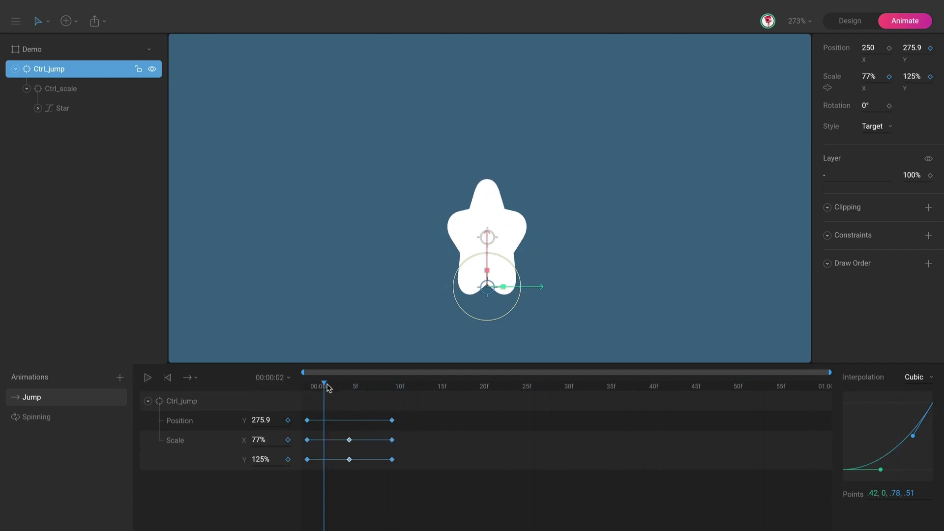
key("space")
Step: At 00:00:30, raise Ctrl_jump to a Y position of about 181.1
left_click(347, 394)
left_click_drag(347, 394, 559, 403)
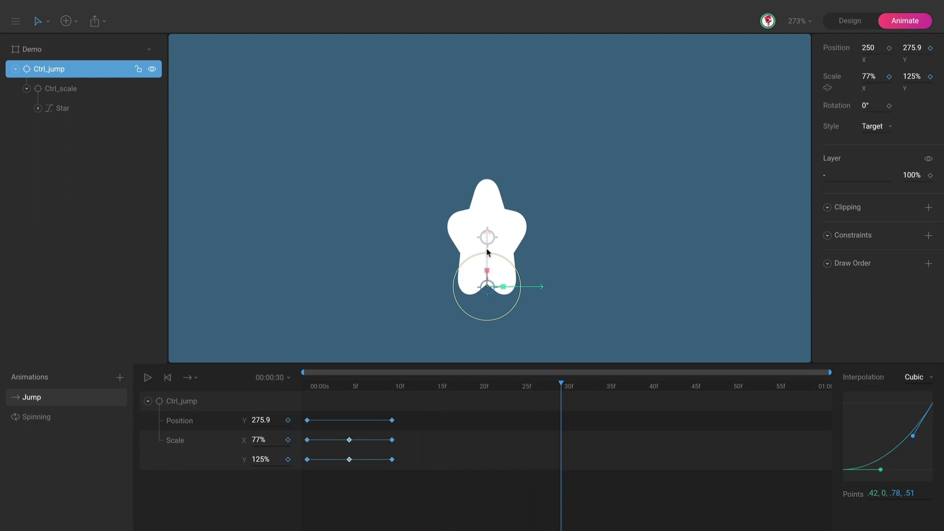
left_click_drag(488, 252, 488, 130)
scroll(469, 246, "down", 3)
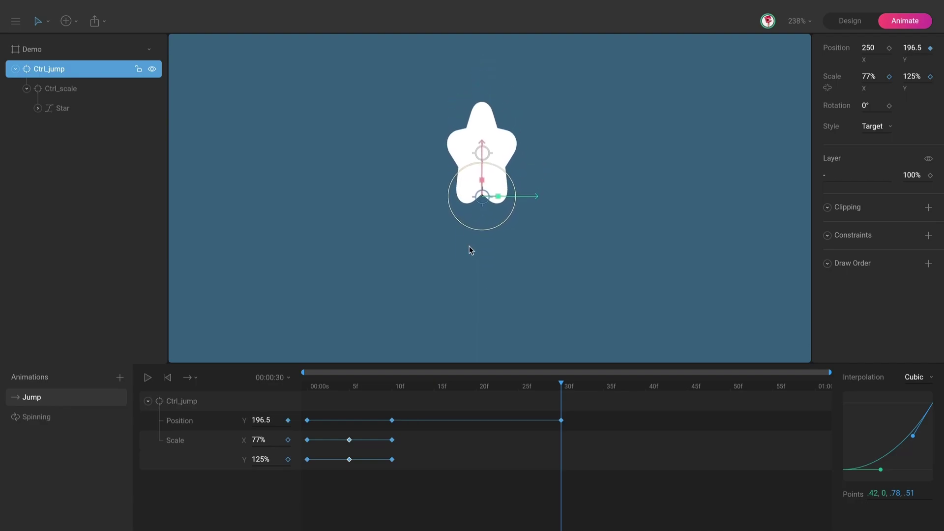
scroll(468, 250, "down", 1)
left_click_drag(380, 394, 559, 386)
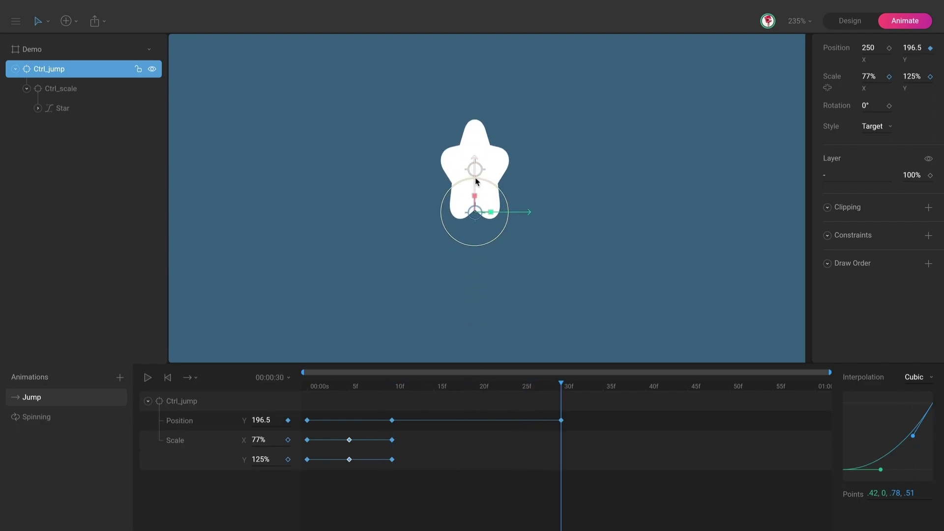
left_click_drag(475, 179, 475, 159)
Step: Set Ctrl_jump's 00:00:10 Y position key to Cubic with the curve .26, .45, .58, 1
mouse_move(397, 390)
left_mouse_down()
mouse_move(292, 391)
mouse_move(383, 401)
left_mouse_up()
left_click_drag(367, 431, 347, 469)
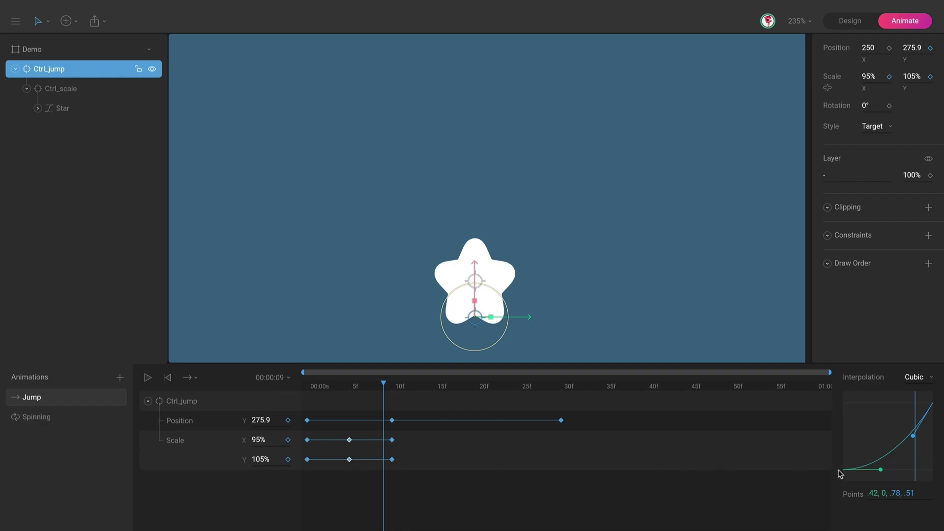
left_click(393, 420)
left_click_drag(388, 386, 396, 388)
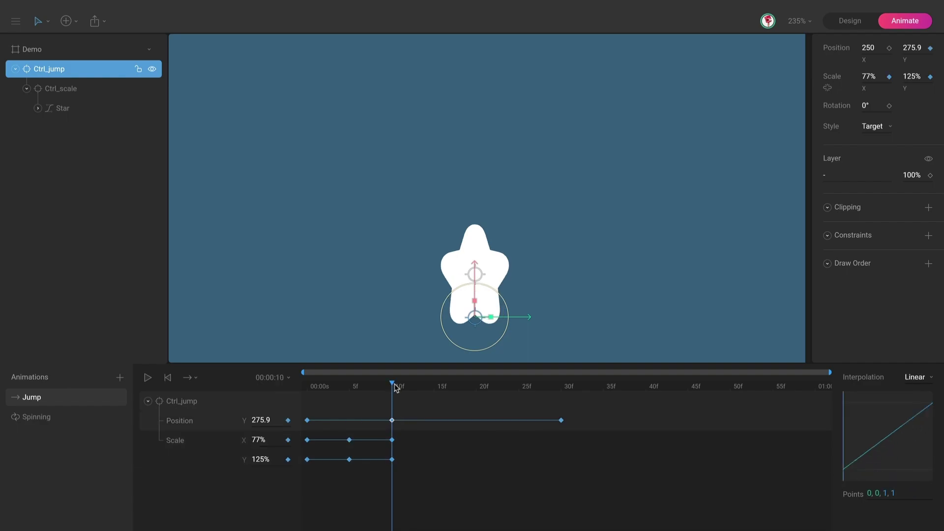
left_click(918, 381)
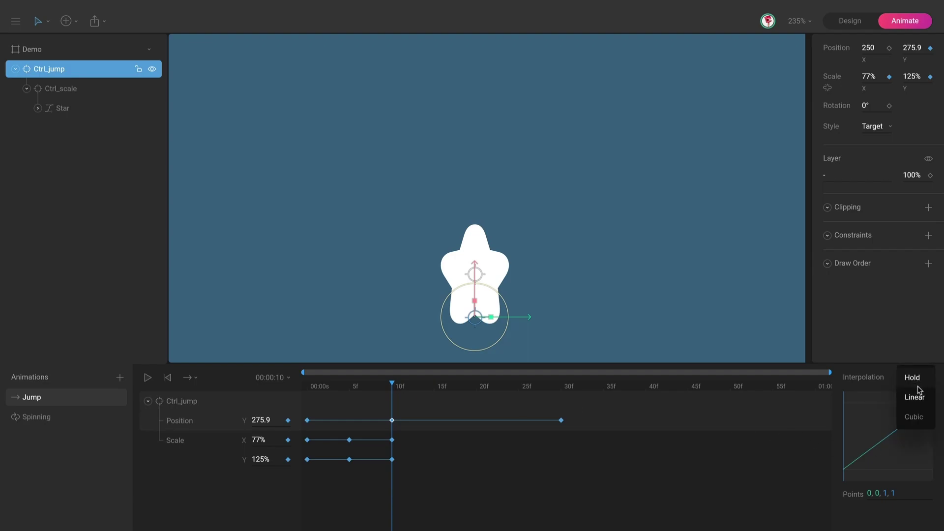
left_click(917, 419)
left_click_drag(880, 471, 867, 442)
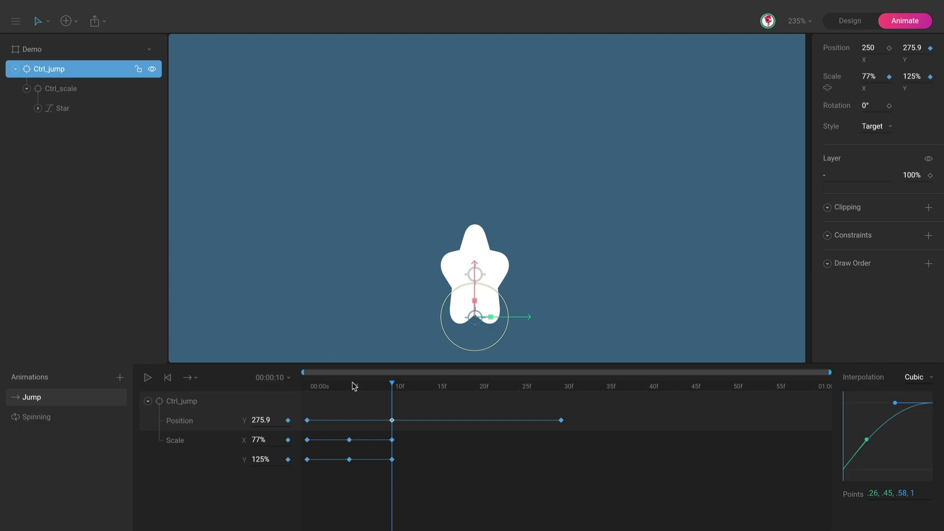
Step: Preview the jump, steepen the 00:00:10 Y position key's curve to .15, .71, .58, 1, and replay it
left_click_drag(351, 390, 306, 391)
key("space")
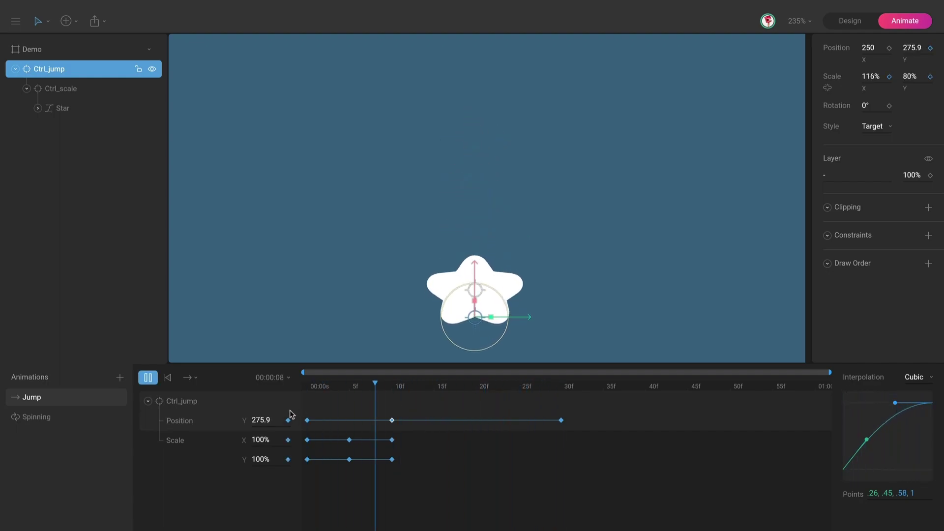
left_click(348, 387)
key("space")
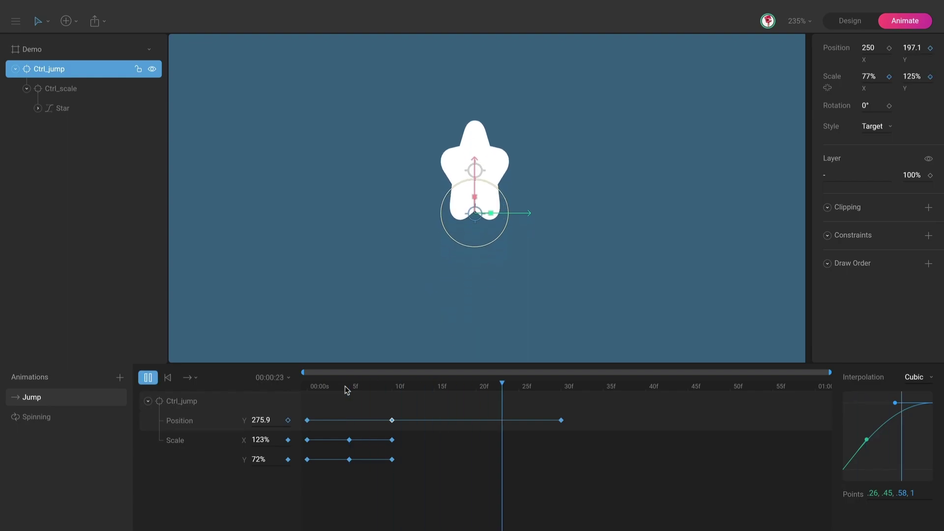
left_click(388, 386)
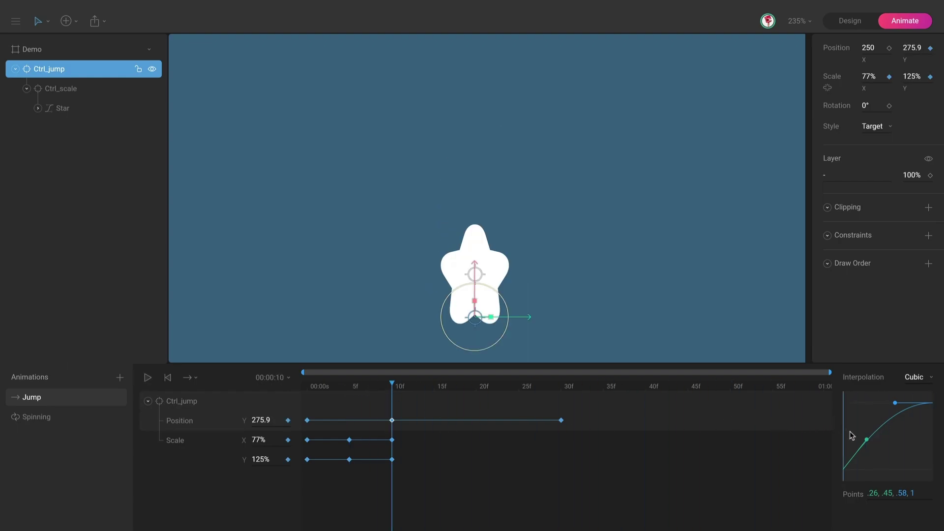
left_click_drag(866, 443, 857, 427)
left_click(341, 386)
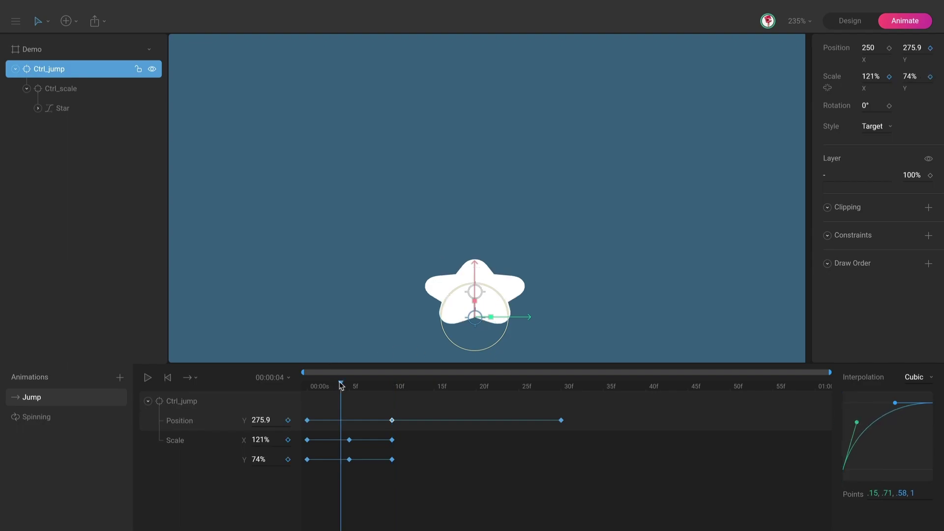
key("space")
key("space")
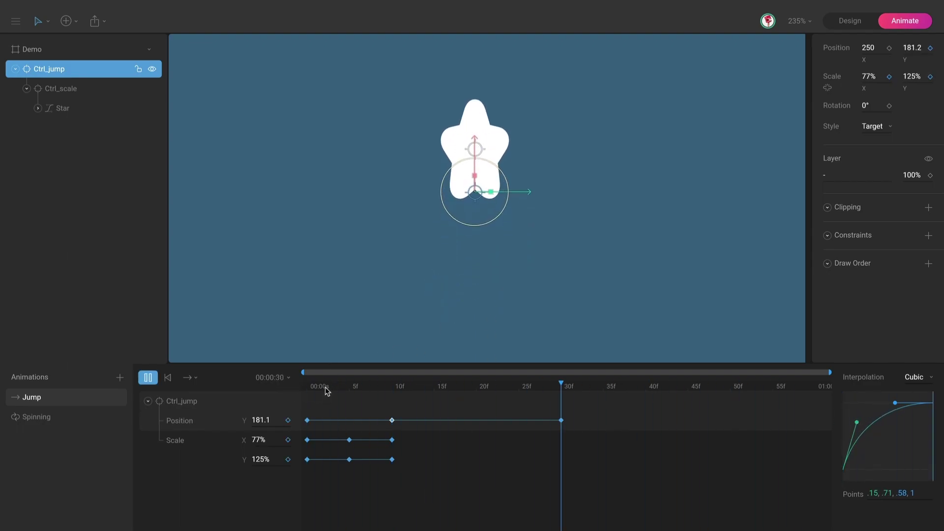
left_click(307, 387)
key("space")
key("space")
Step: Copy Ctrl_jump's first X and Y scale keys to 00:00:30
left_click_drag(344, 392, 559, 394)
left_click_drag(320, 439, 305, 471)
key("ctrl+c")
key("ctrl+v")
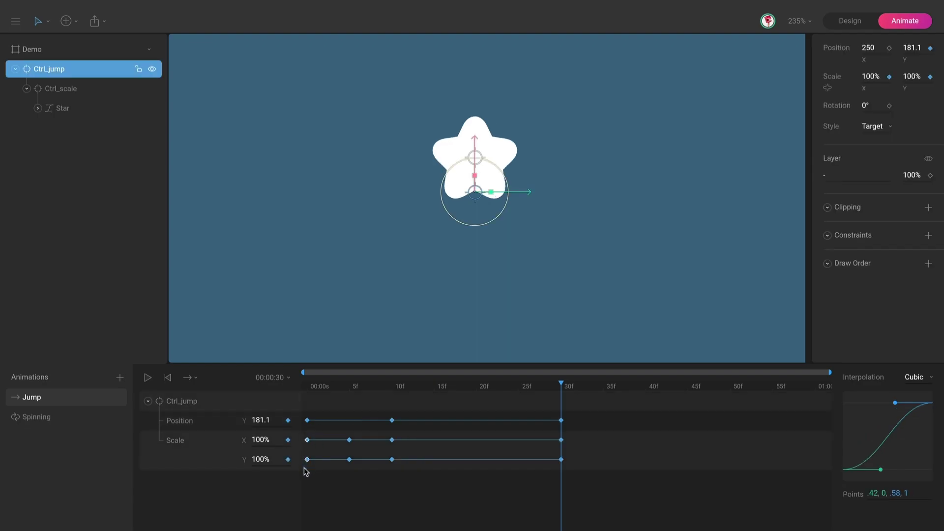
Step: Set the interpolation of Ctrl_jump's 00:00:10 scale keys to Cubic and play the jump from the start
left_click(408, 458)
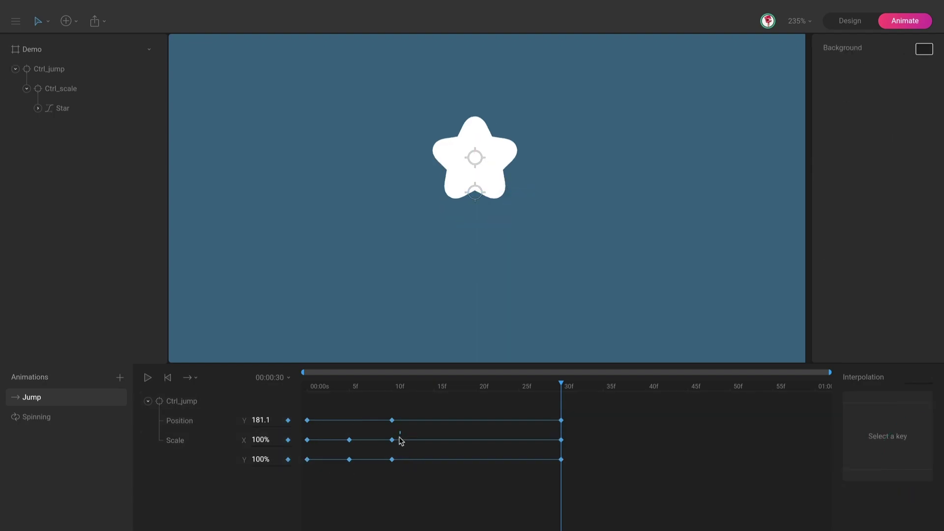
left_click_drag(401, 439, 388, 469)
left_click(915, 377)
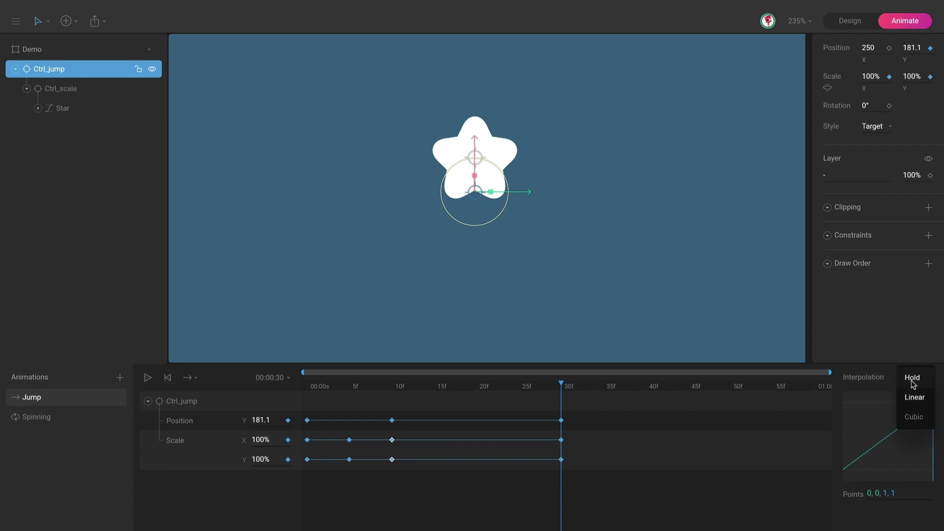
left_click(913, 416)
left_click_drag(366, 392, 256, 418)
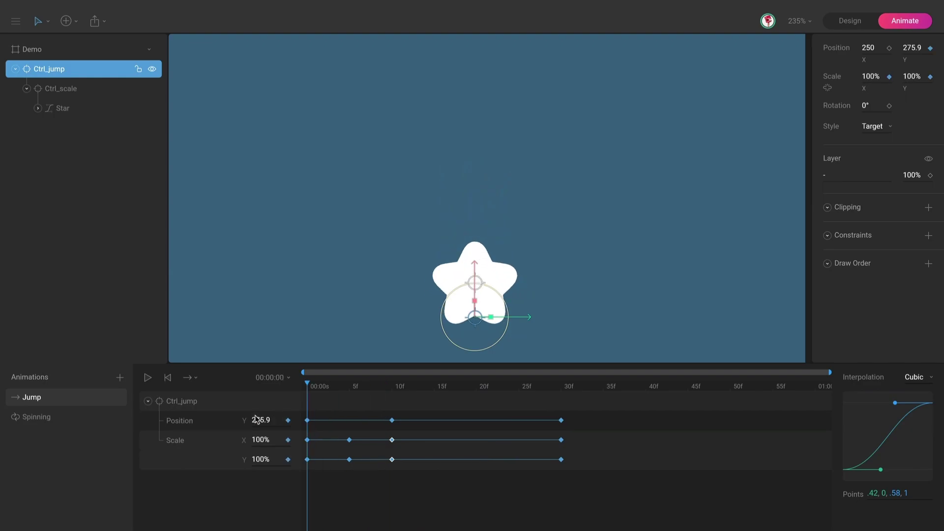
key("space")
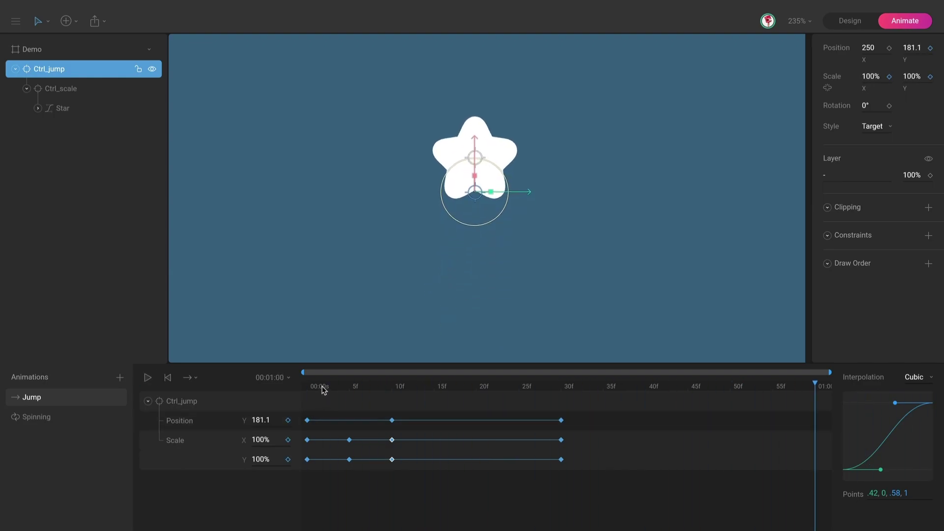
Step: Replay the jump, then copy Ctrl_jump's position and scale keys from 00:00:10 to 00:00:45
left_click(322, 390)
key("space")
key("space")
left_click(318, 388)
left_click_drag(319, 388, 692, 412)
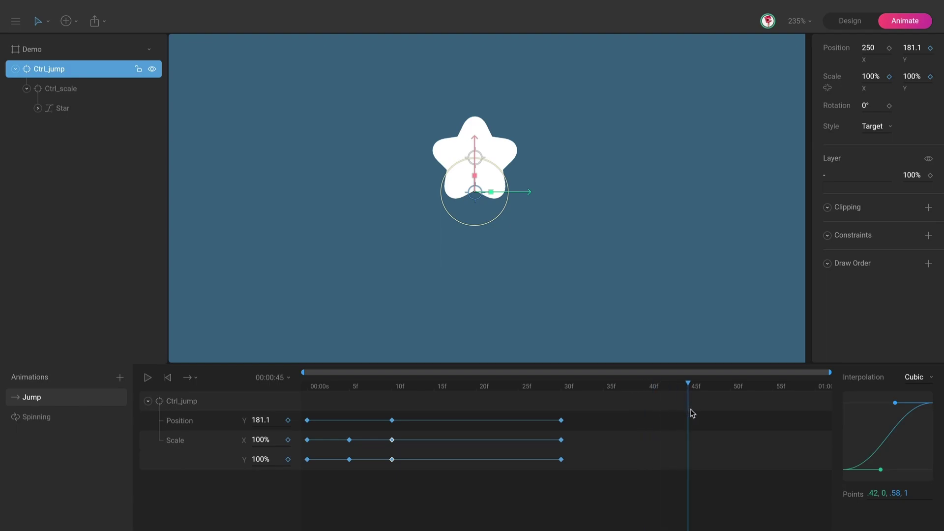
left_click_drag(416, 407, 387, 475)
key("ctrl+c")
key("ctrl+v")
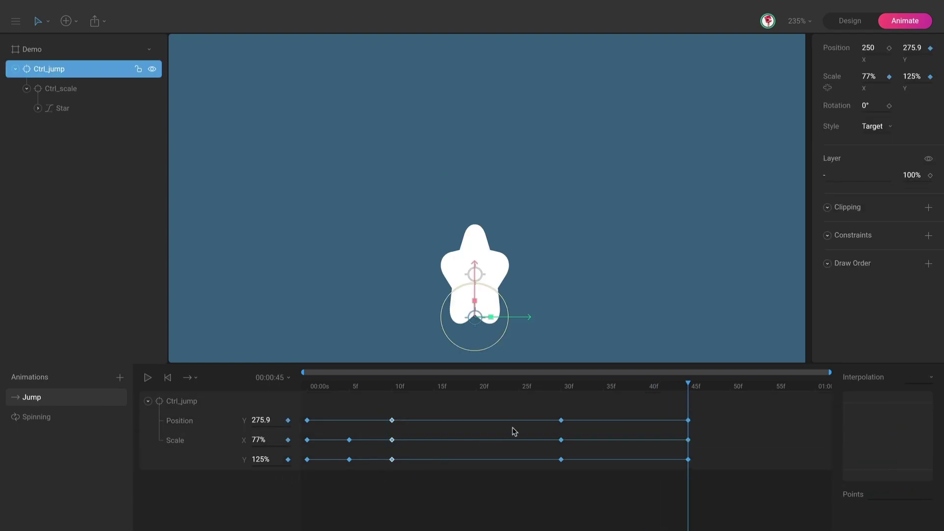
Step: Set Ctrl_jump's 00:00:30 position and scale keys to Cubic with the curve .42, 0, .77, .55, and preview the jump
left_click_drag(531, 387, 573, 481)
left_click(921, 381)
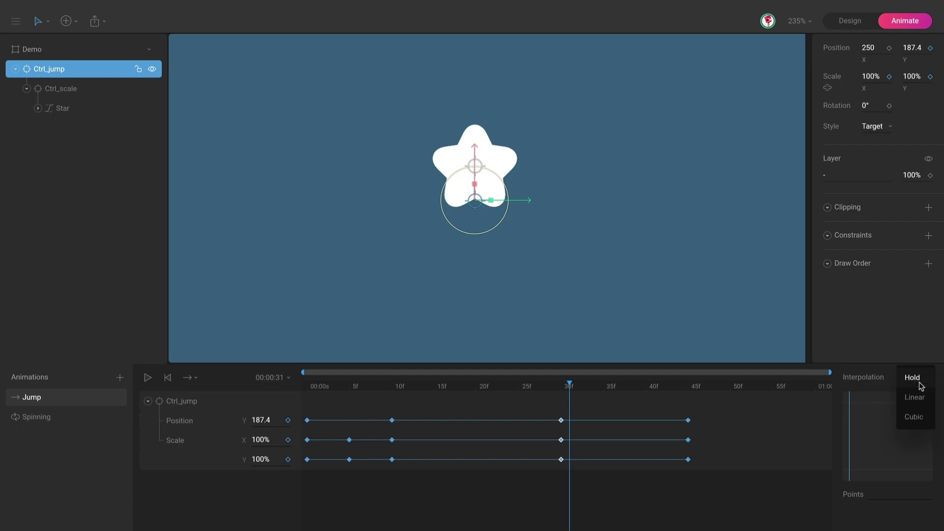
left_click(914, 415)
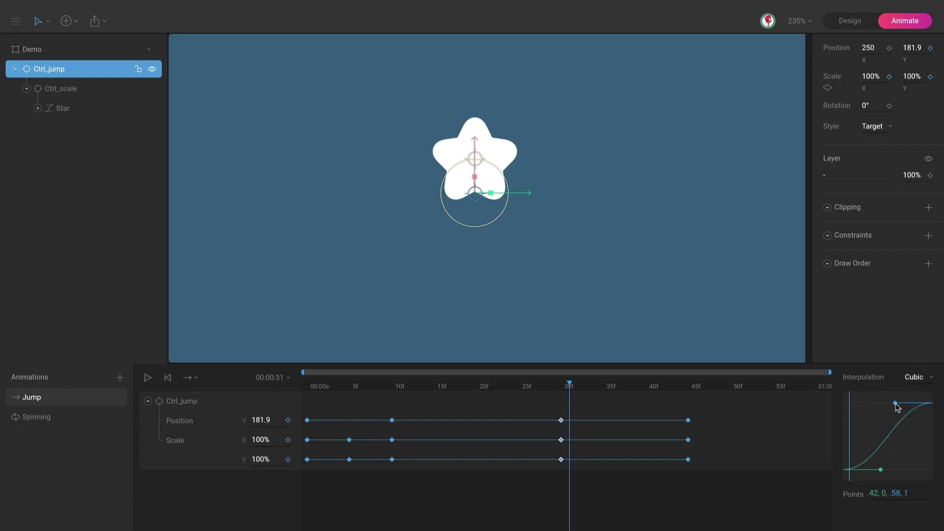
left_click_drag(896, 406, 903, 435)
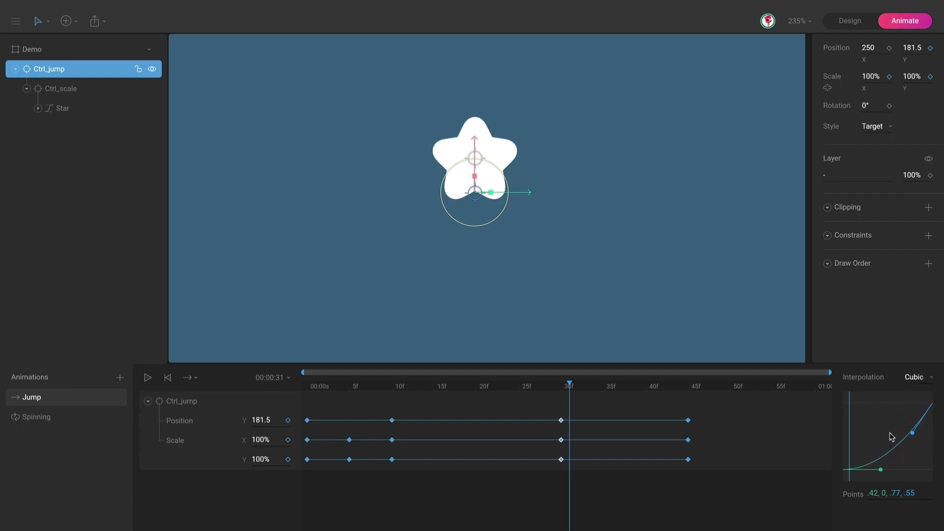
left_click_drag(535, 389, 654, 401)
left_click(318, 396)
key("space")
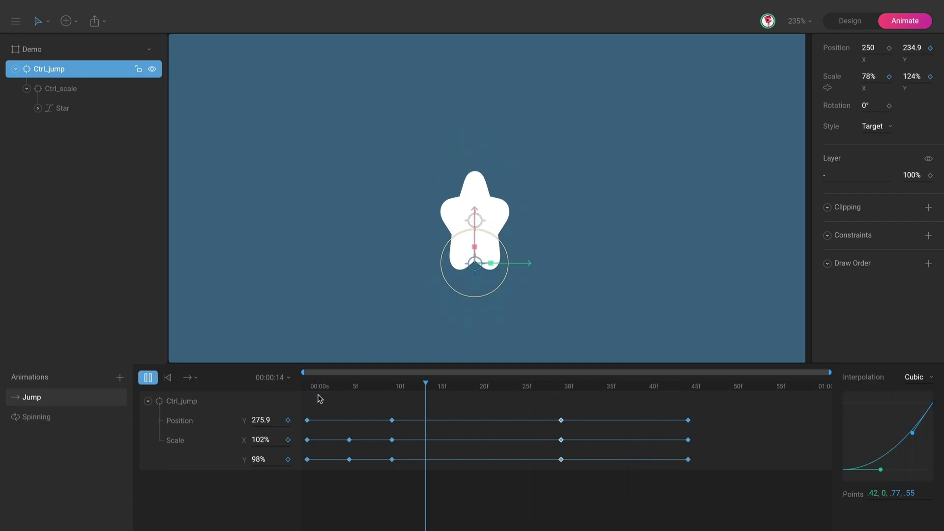
left_click(497, 387)
key("space")
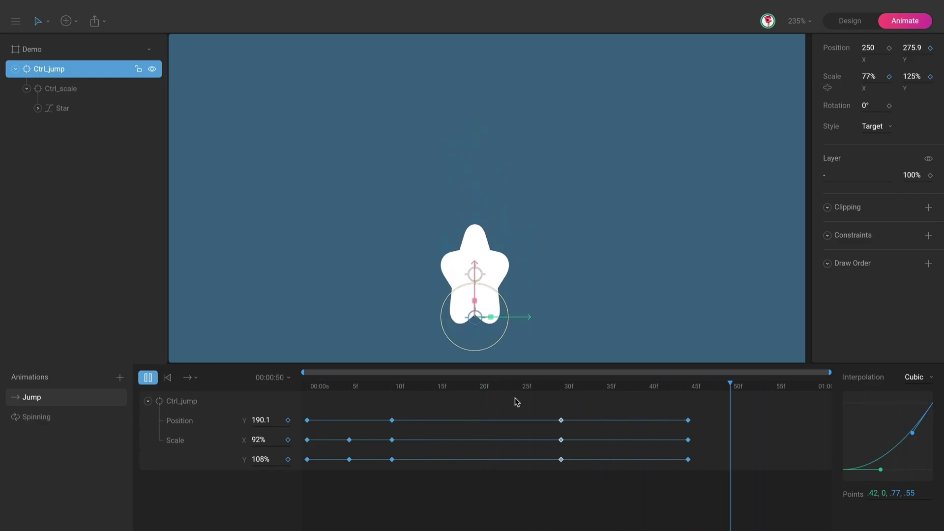
Step: Move Ctrl_jump's 00:00:45 position and scale keys to 00:00:50 and replay the jump
left_click(714, 408)
left_click_drag(714, 408, 681, 477)
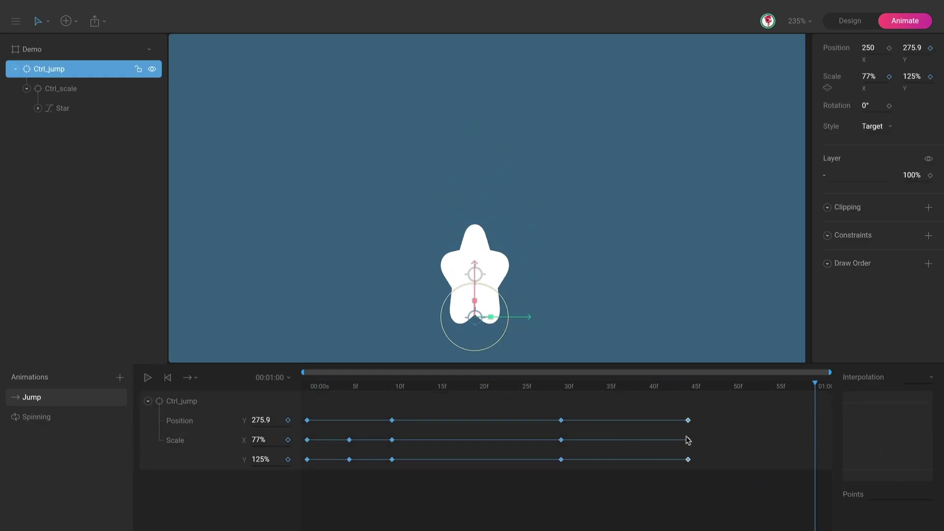
left_click_drag(688, 421, 732, 422)
left_click_drag(706, 390, 284, 419)
key("space")
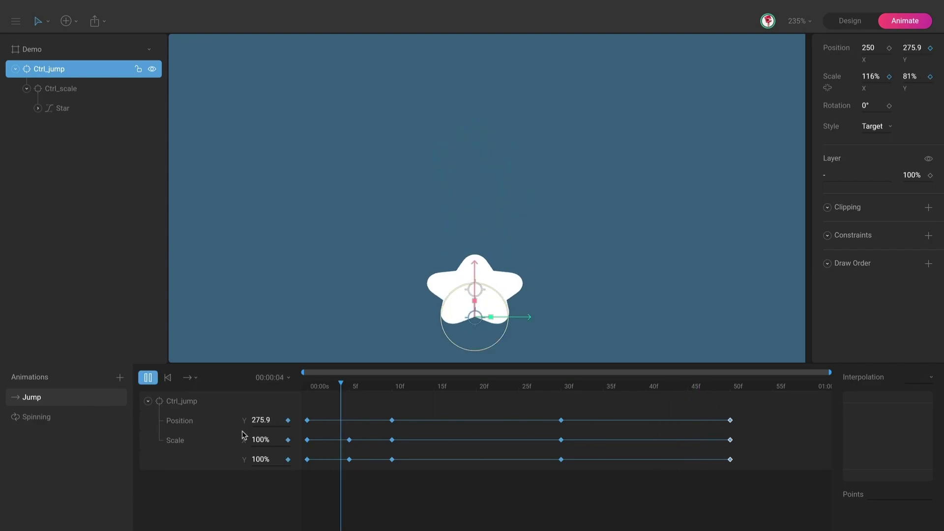
key("space")
key("space")
key("space")
left_click_drag(623, 392, 728, 390)
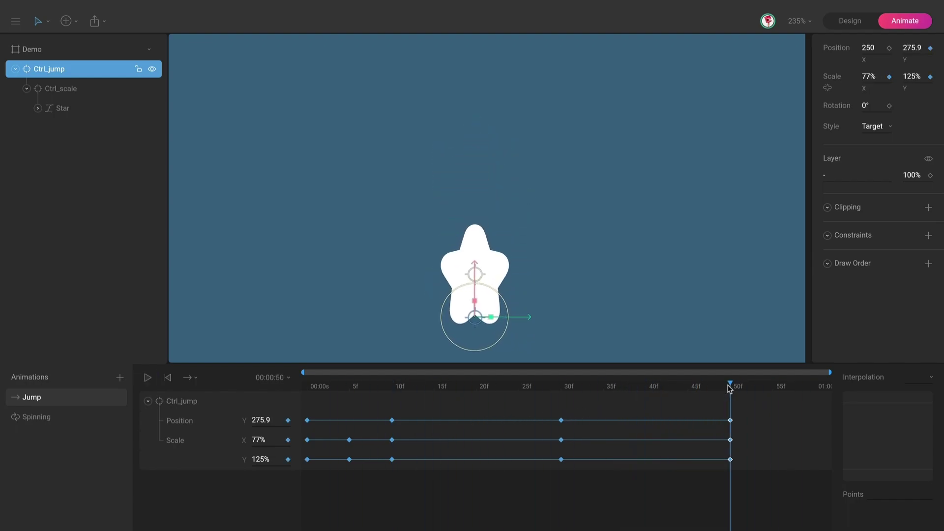
Step: Set the Jump animation's duration to 02:00
left_click(284, 380)
left_click(338, 431)
type("02:")
type("00")
key("Return")
left_click_drag(568, 372, 654, 373)
left_click(662, 432)
Step: Copy Ctrl_jump's 00:00:05 squash keys for X and Y scale to 00:01:01
left_click_drag(490, 391, 627, 402)
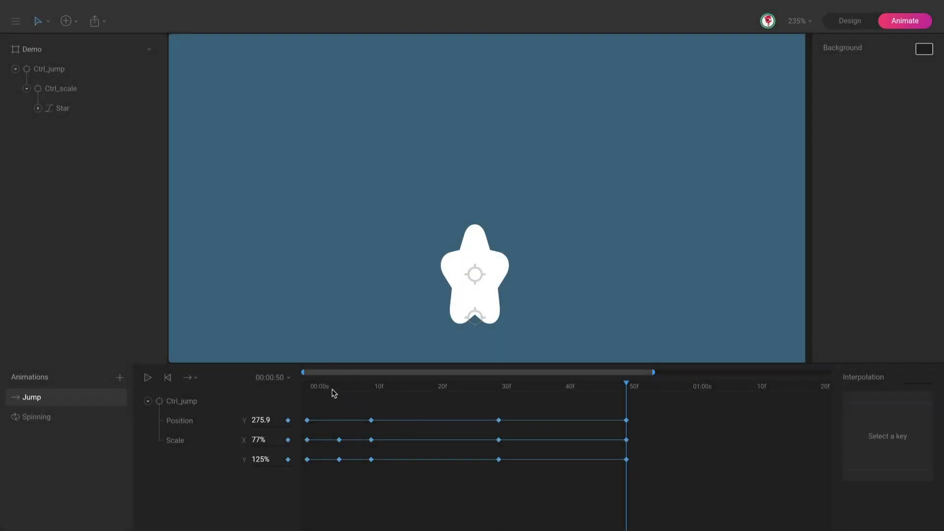
left_click_drag(348, 430, 331, 489)
left_click_drag(639, 386, 697, 402)
key("ctrl+v")
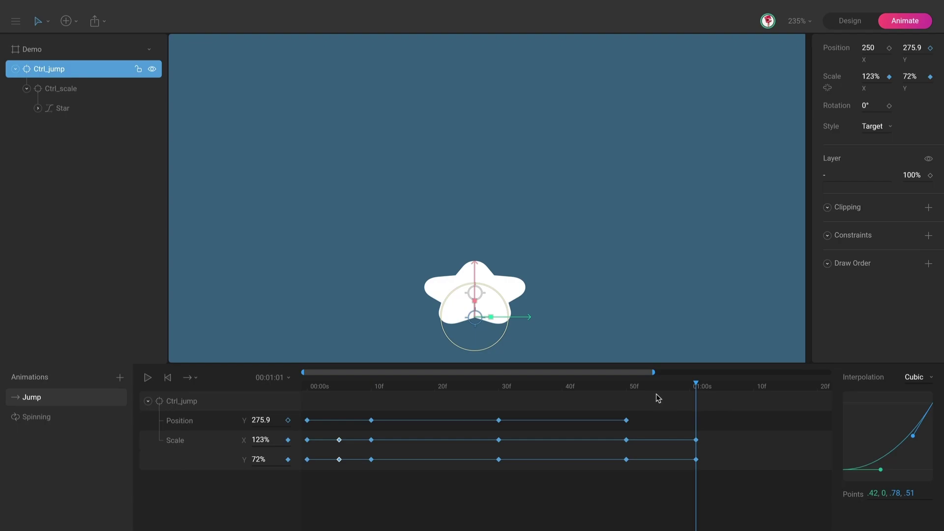
Step: Steepen the start of the Cubic curve on Ctrl_jump's 00:00:50 X and Y scale keys
left_click(499, 388)
left_click_drag(501, 391, 624, 397)
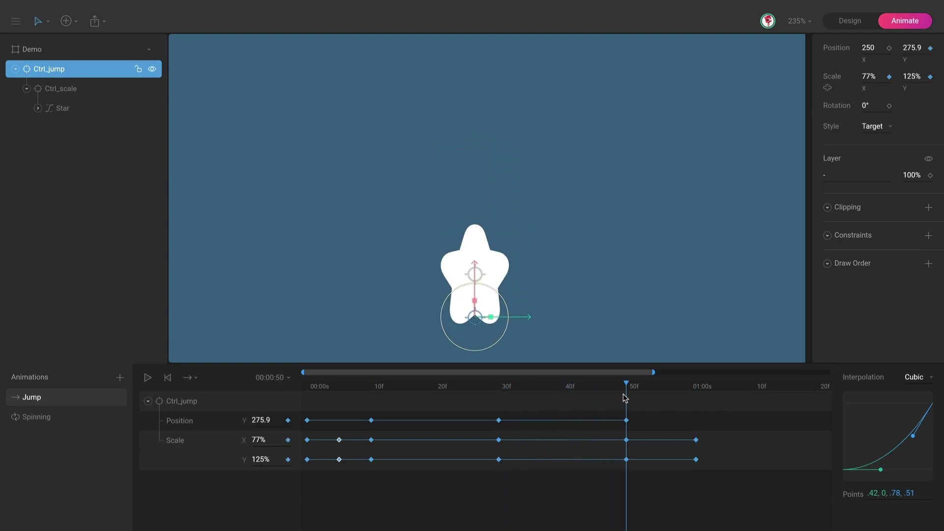
left_click_drag(620, 435, 639, 468)
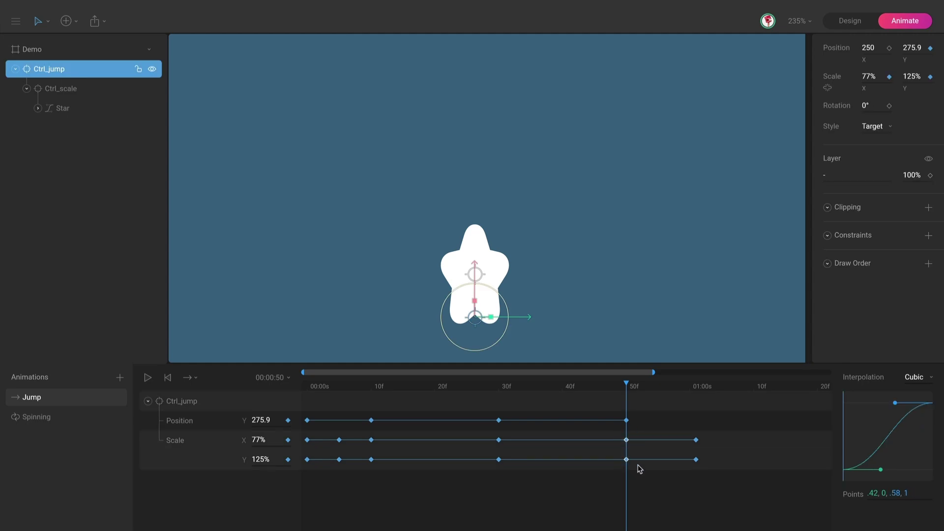
left_click_drag(880, 470, 869, 438)
Step: Copy Ctrl_jump's first position and scale keys to 00:01:13
left_click_drag(577, 389, 700, 413)
left_click_drag(316, 411, 300, 467)
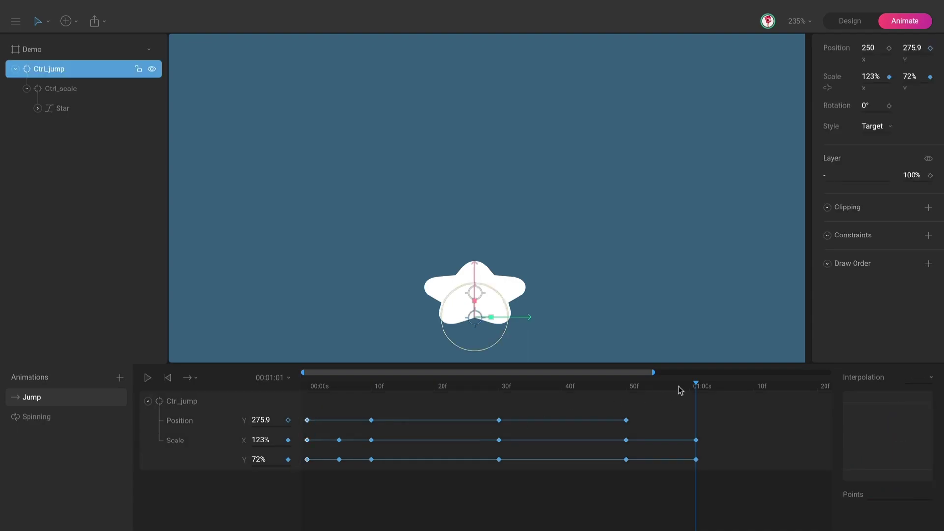
left_click_drag(702, 389, 772, 398)
key("ctrl+v")
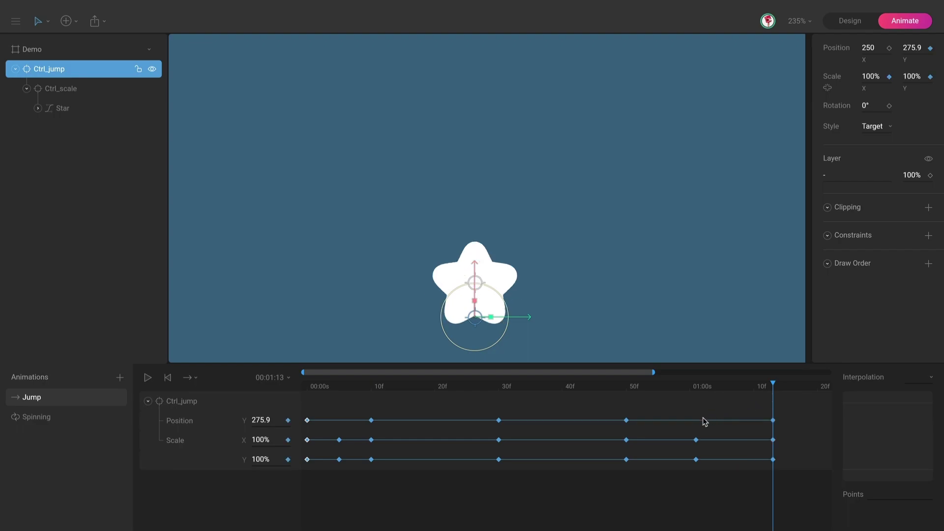
Step: Reset Ctrl_jump's 00:01:01 scale keys to the Cubic curve .42, 0, .58, 1 and play the jump from the start
left_click_drag(689, 429, 708, 476)
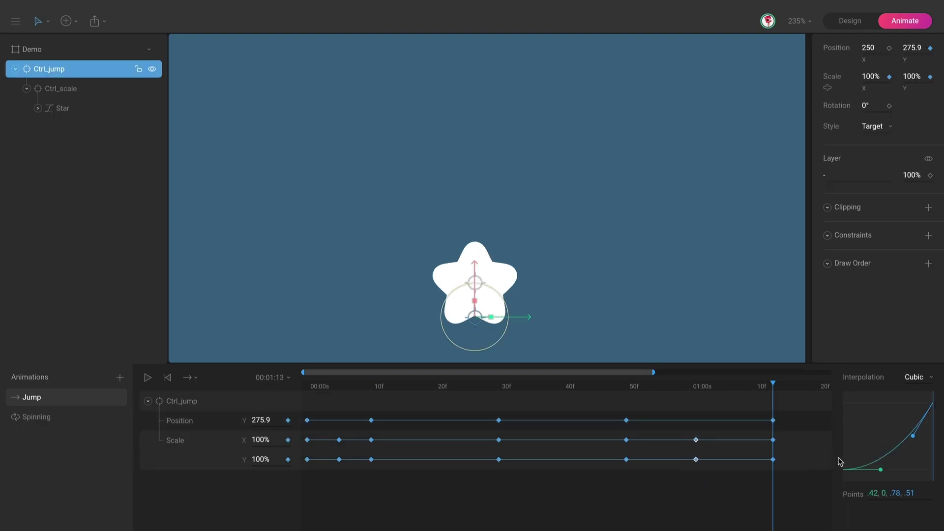
left_click(915, 377)
left_click(912, 416)
left_click_drag(689, 395, 286, 401)
key("space")
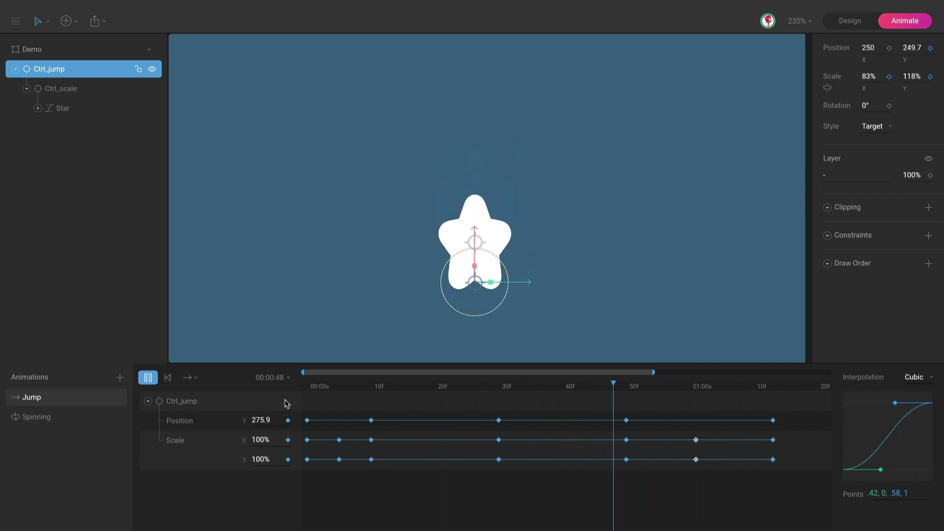
key("space")
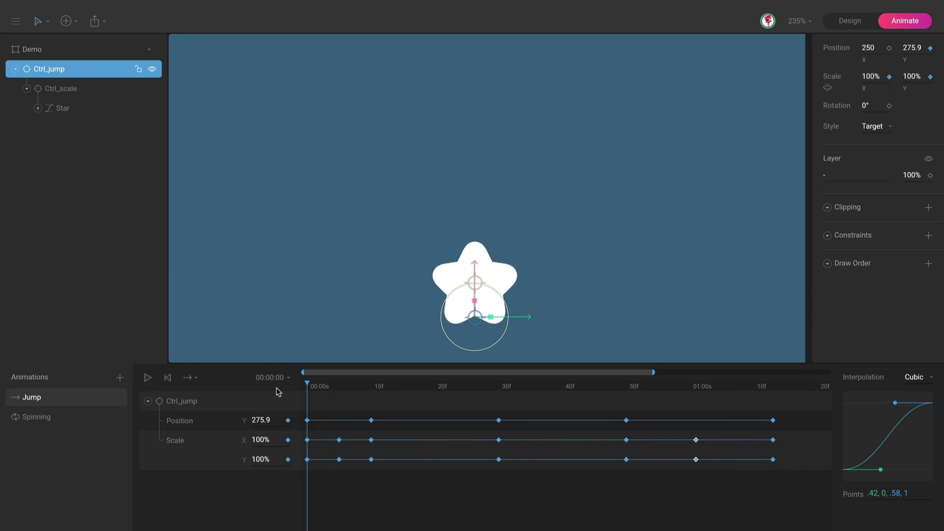
Step: Shift all Ctrl_jump keys from 00:00:30 onward earlier so they start at 00:00:27, and replay the jump
left_click_drag(795, 407, 495, 480)
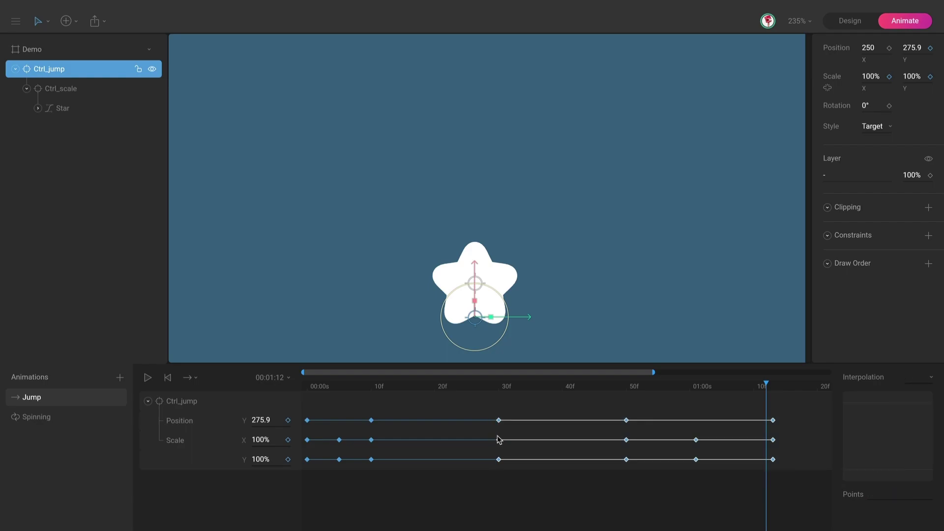
left_click_drag(499, 424, 479, 424)
left_click(428, 389)
key("space")
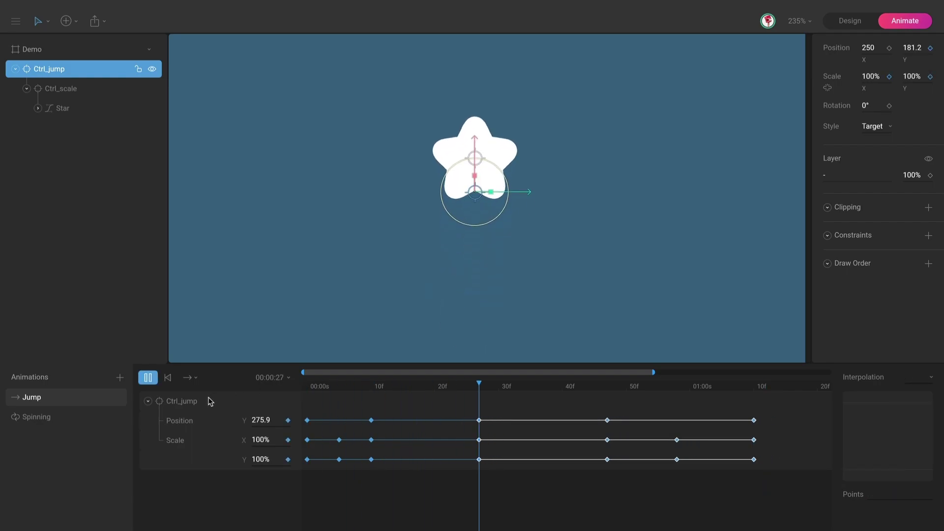
left_click(505, 420)
Step: Change the Cubic curve of Ctrl_jump's 00:00:27 keys to .42, 0, .88, .39 and replay the jump
left_click_drag(486, 408, 473, 480)
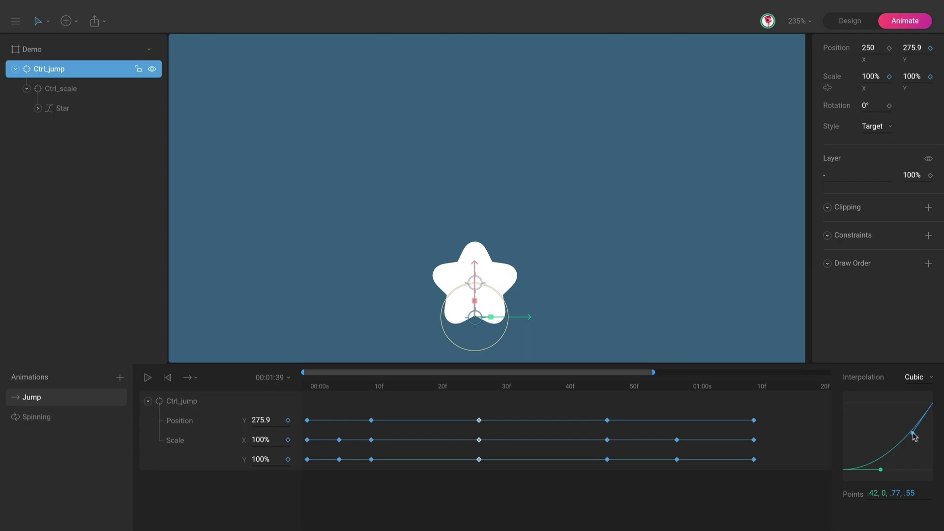
left_click_drag(912, 432, 921, 443)
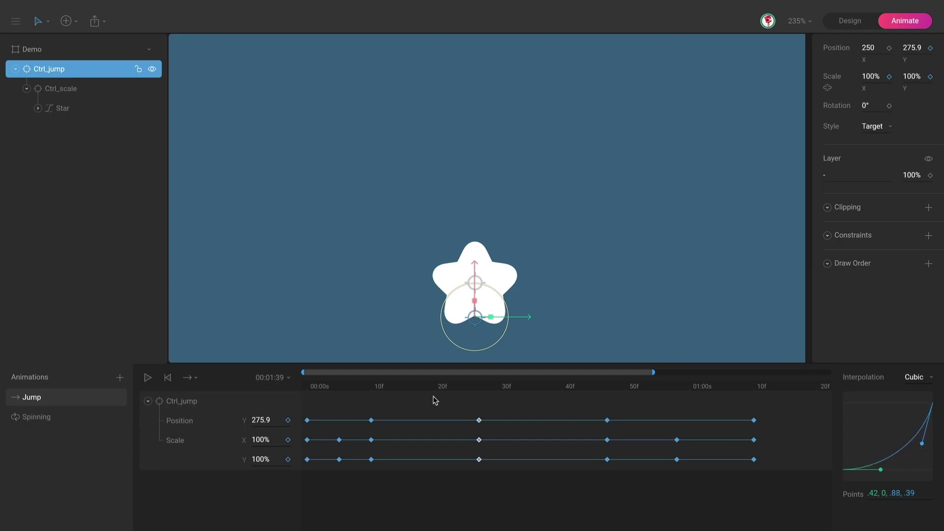
left_click(439, 393)
key("space")
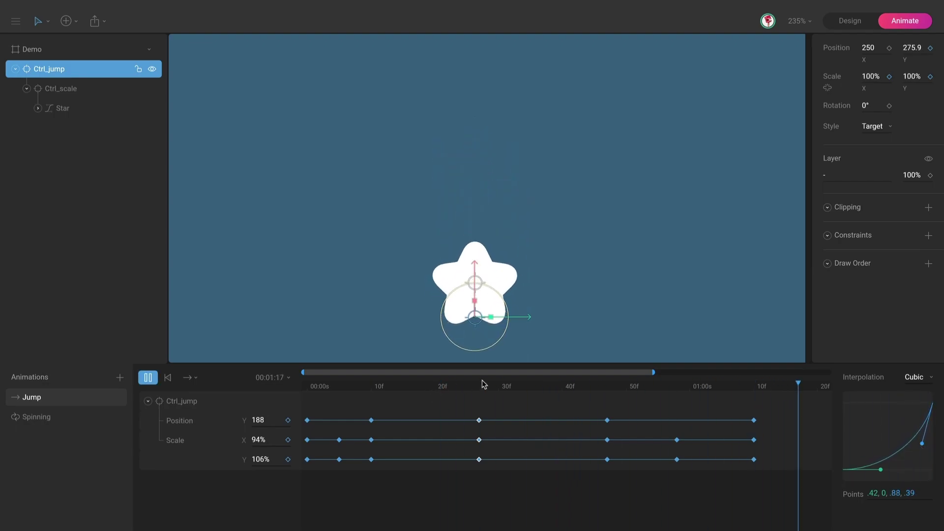
Step: Shift Ctrl_jump's landing squash keys and final keys earlier so the last ones sit at 00:01:08, and replay the jump
left_click_drag(499, 384, 625, 403)
left_click_drag(777, 411, 667, 445)
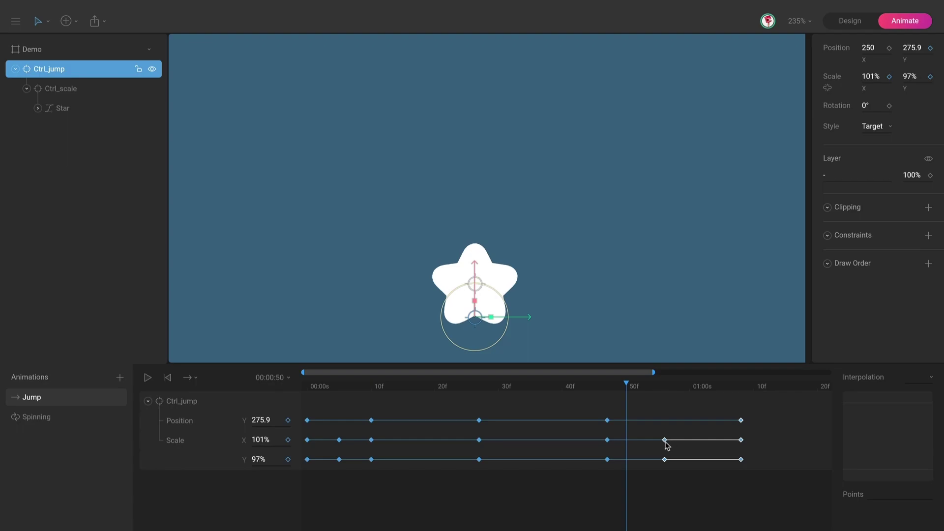
key("space")
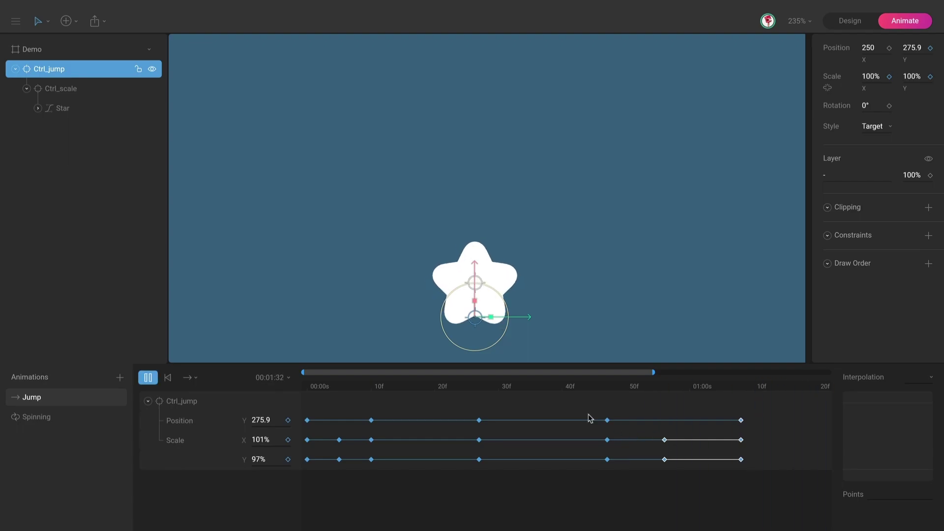
key("space")
Step: Enable the Jump animation's work area, end it at the last keys at 00:01:08, and play it
left_click(196, 381)
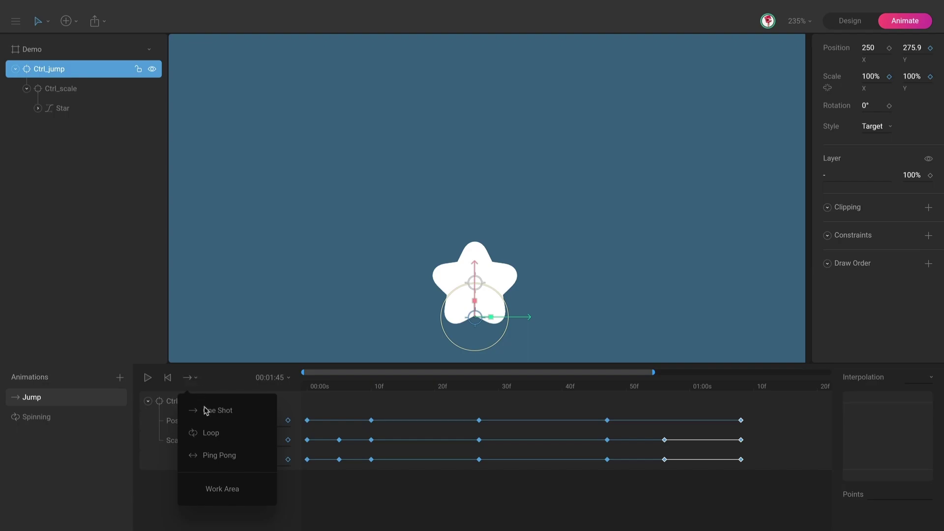
left_click(235, 491)
mouse_move(653, 373)
left_mouse_down()
mouse_move(859, 382)
mouse_move(595, 401)
left_mouse_up()
left_click(621, 413)
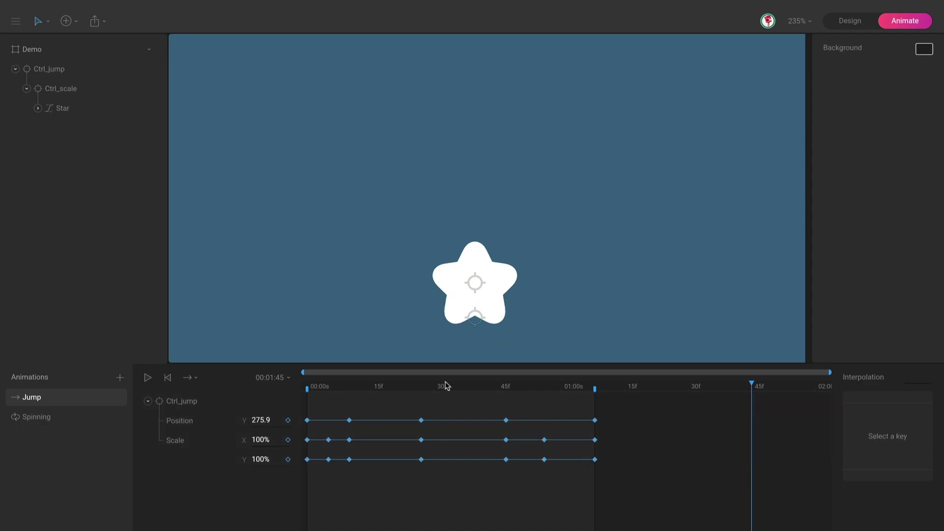
key("space")
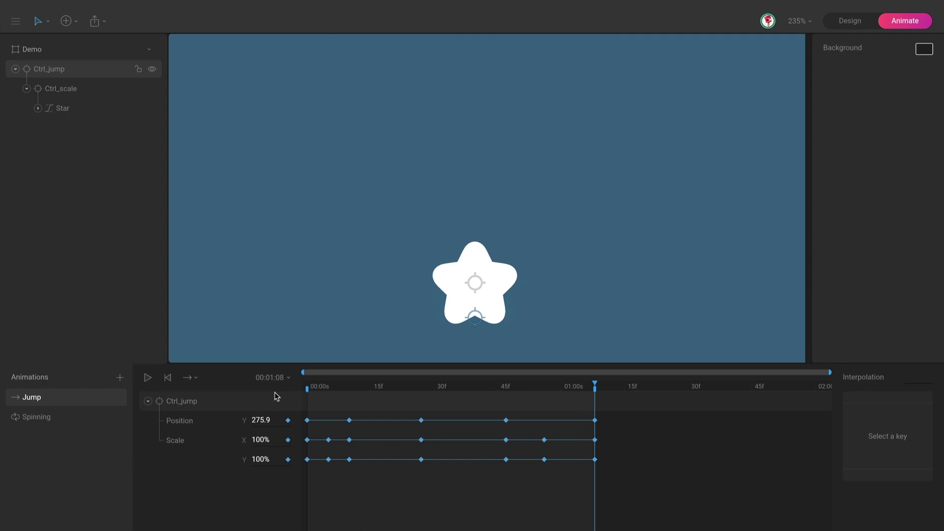
Step: Play the Spinning animation and then the Jump animation to review both
left_click(73, 423)
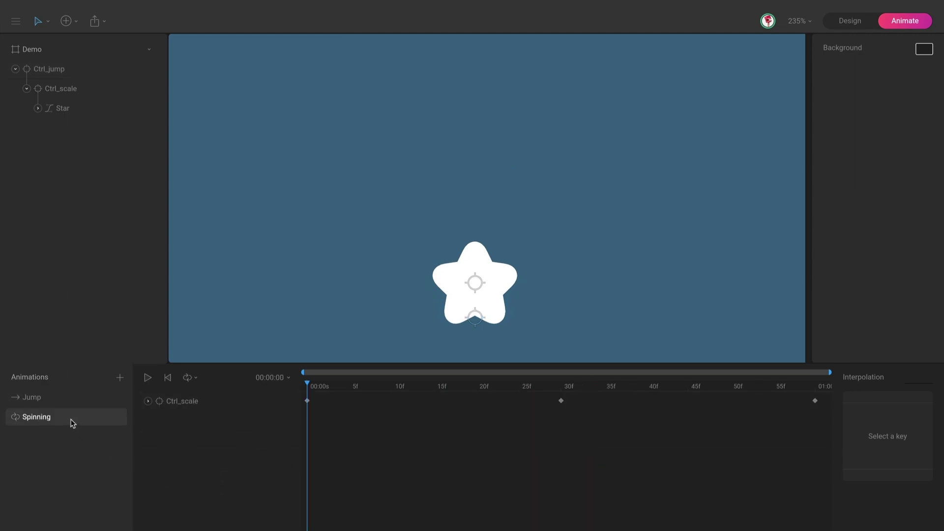
key("space")
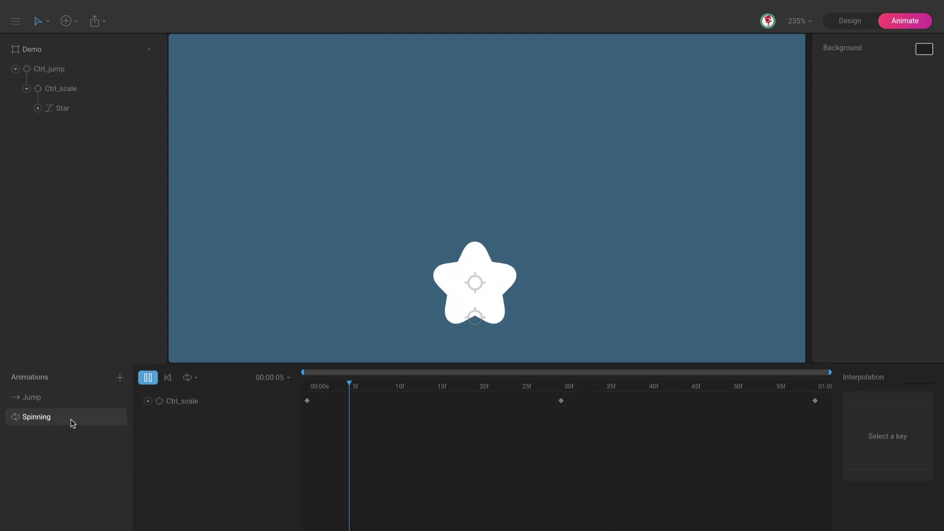
key("space")
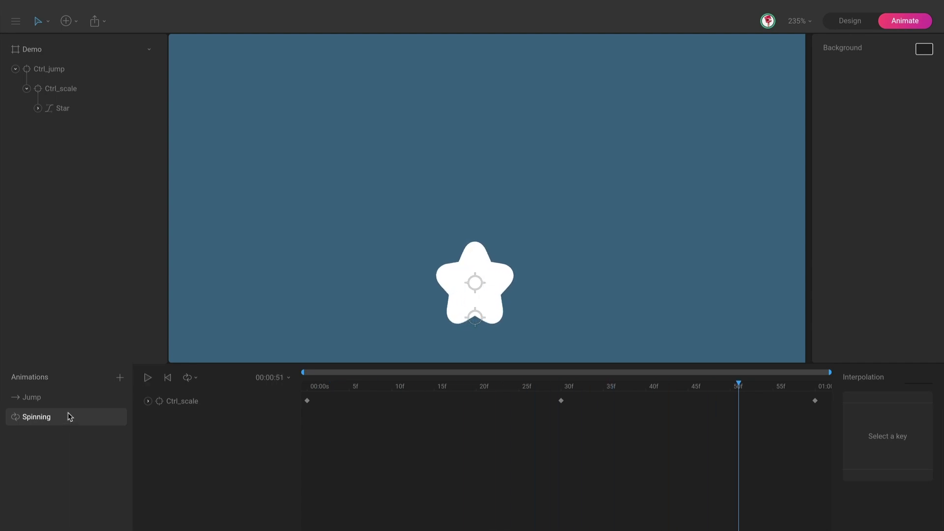
left_click(67, 404)
key("space")
key("space")
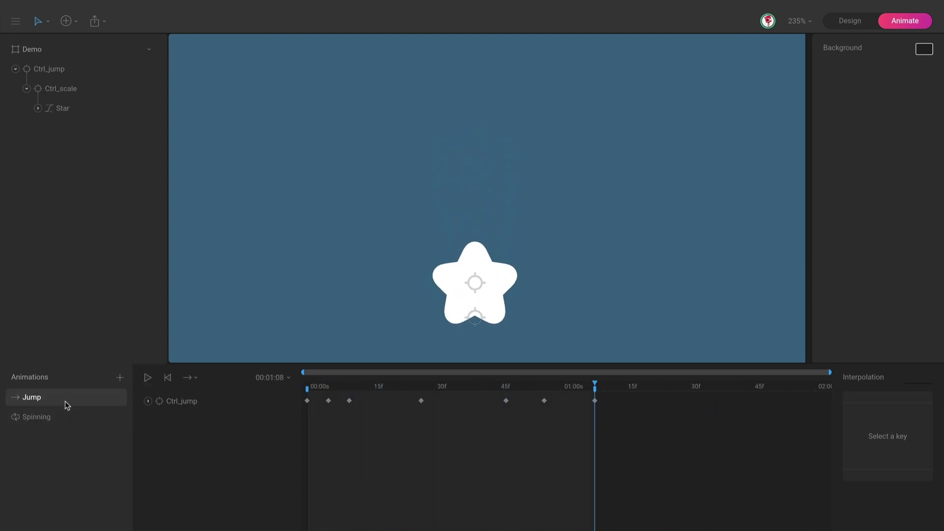
Step: Add a state machine to the Demo artboard and open its layer list
left_click(120, 377)
left_click(147, 433)
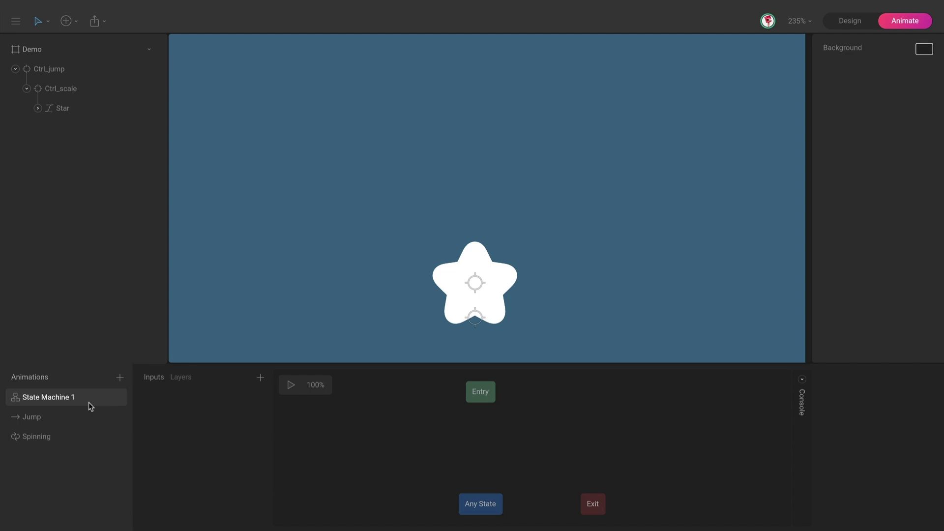
left_click(191, 378)
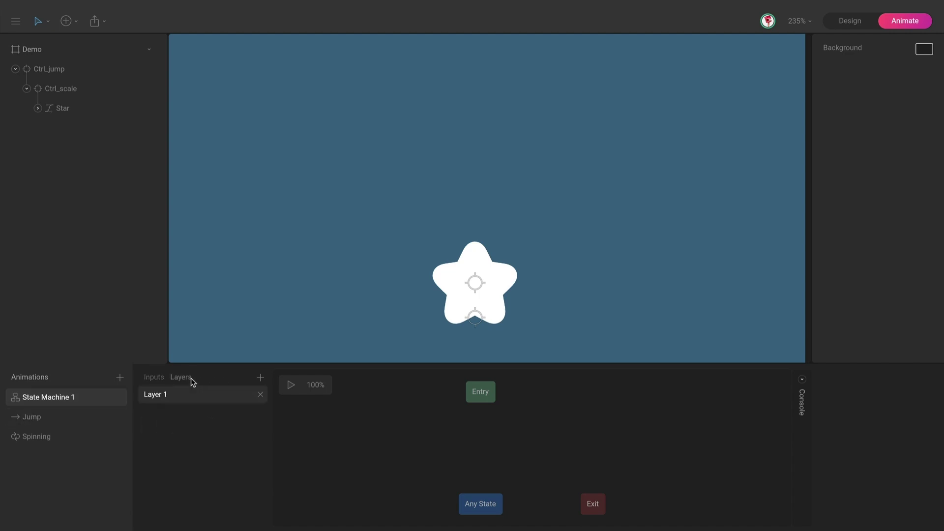
Step: Rename Layer 1 as Spinning and connect its Entry state to a new Spinning animation state, moving Any State and Exit aside
double_click(153, 395)
type("Spinning")
left_click_drag(469, 395, 381, 440)
left_click_drag(479, 505, 715, 498)
left_click_drag(599, 504, 737, 472)
left_click_drag(389, 440, 382, 442)
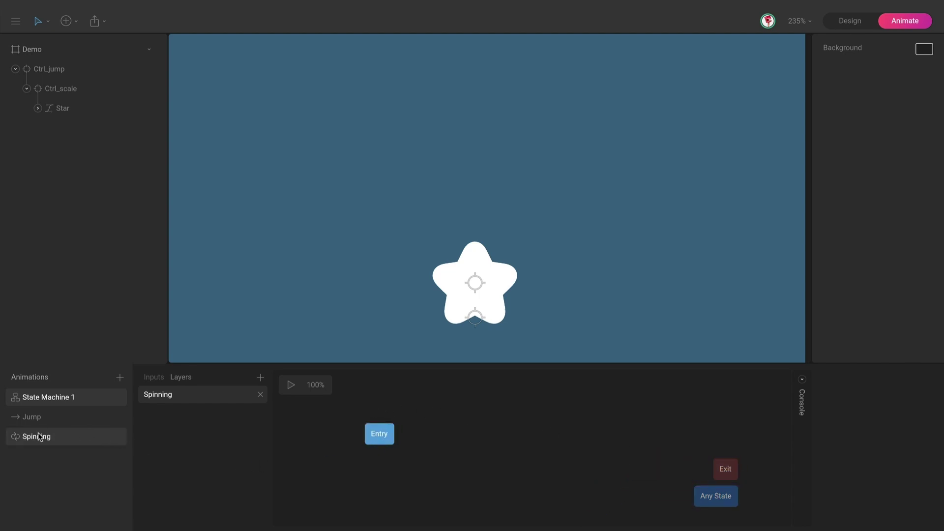
left_click_drag(49, 438, 514, 438)
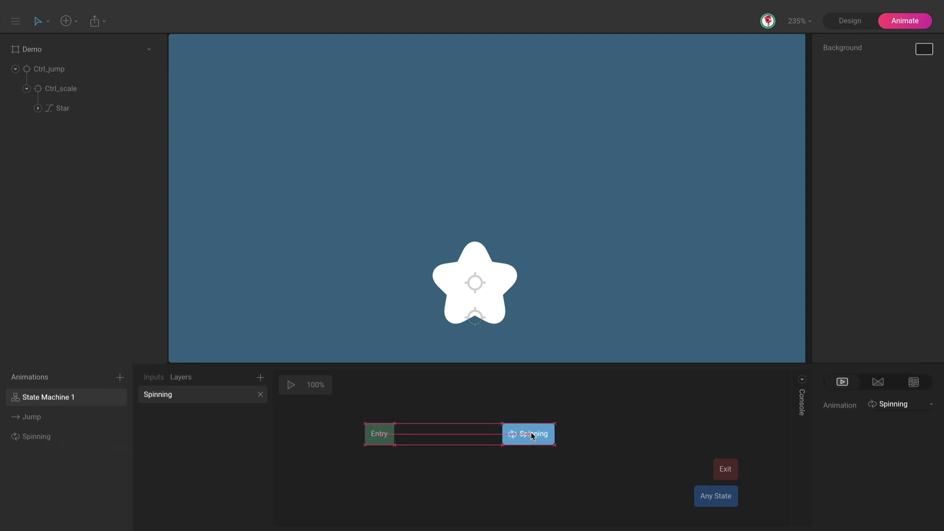
left_click_drag(406, 435, 548, 438)
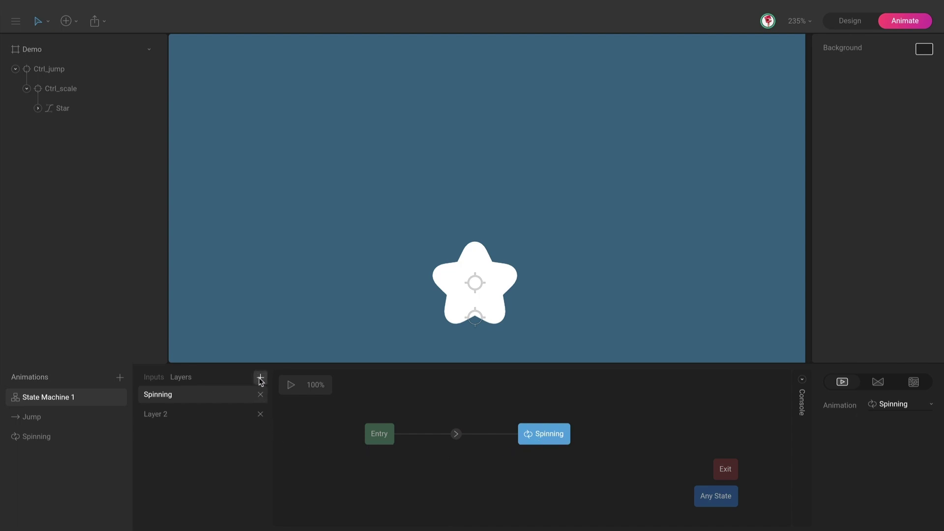
Step: Add a second layer named Jump and connect its Entry state to a new Jump animation state, moving Any State and Exit aside
double_click(159, 414)
type("Jump")
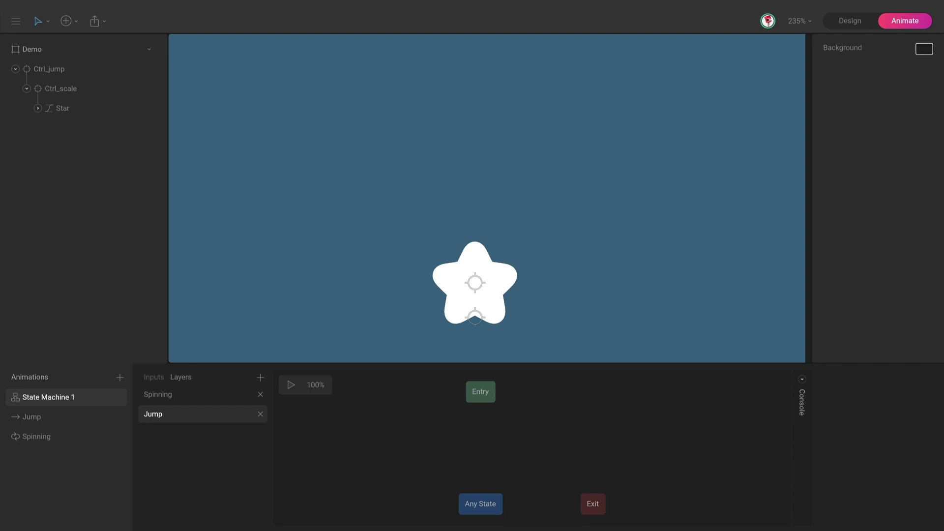
left_click_drag(485, 394, 382, 446)
left_click_drag(474, 504, 736, 484)
left_click_drag(598, 506, 752, 455)
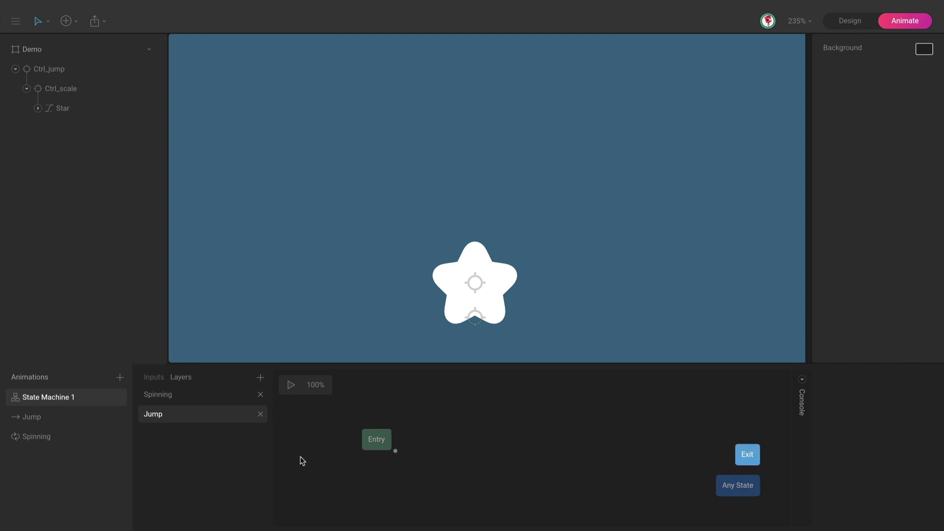
left_click_drag(40, 423, 550, 444)
left_click_drag(400, 442, 564, 442)
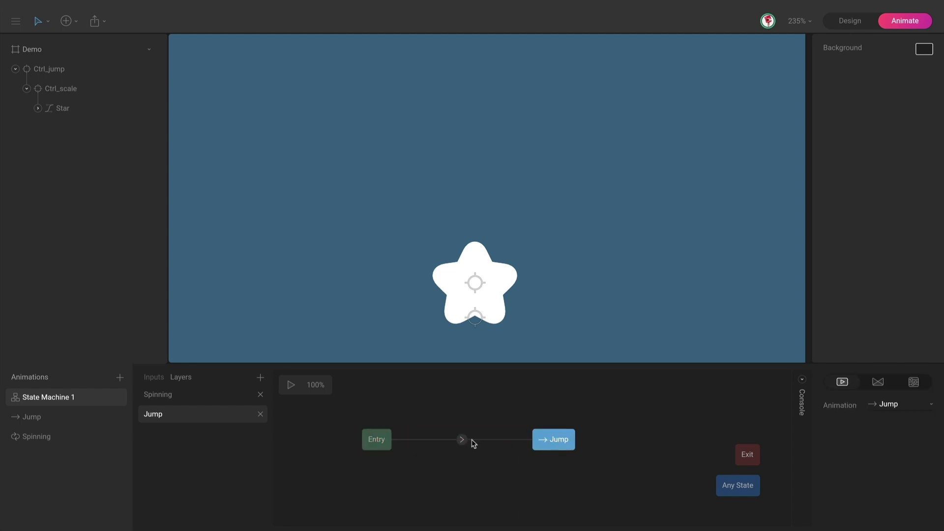
Step: Play and stop the state machine several times to review the spin and jump running together
left_click(291, 385)
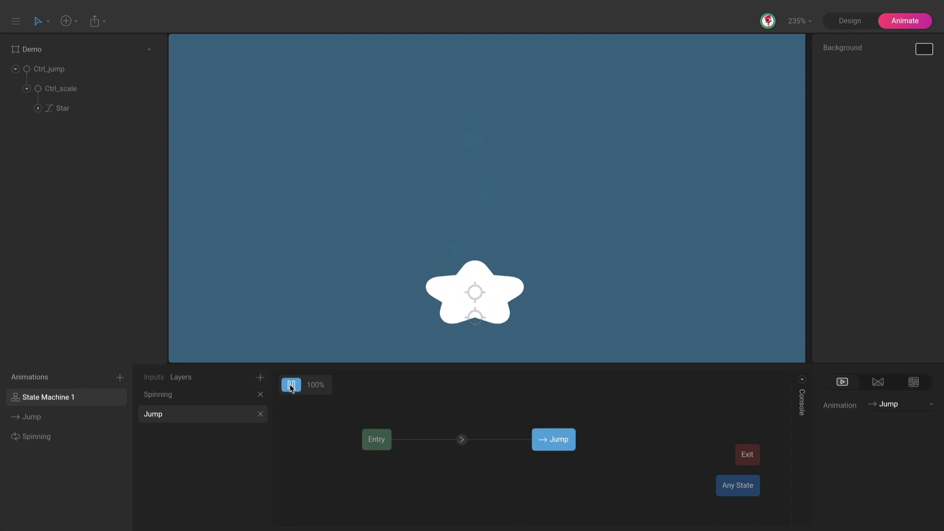
left_click(291, 385)
left_click(290, 385)
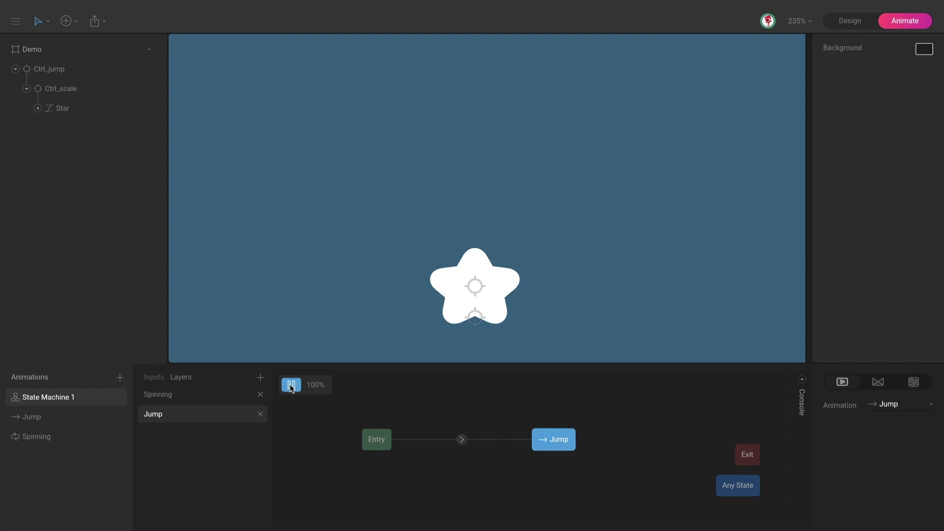
left_click(291, 385)
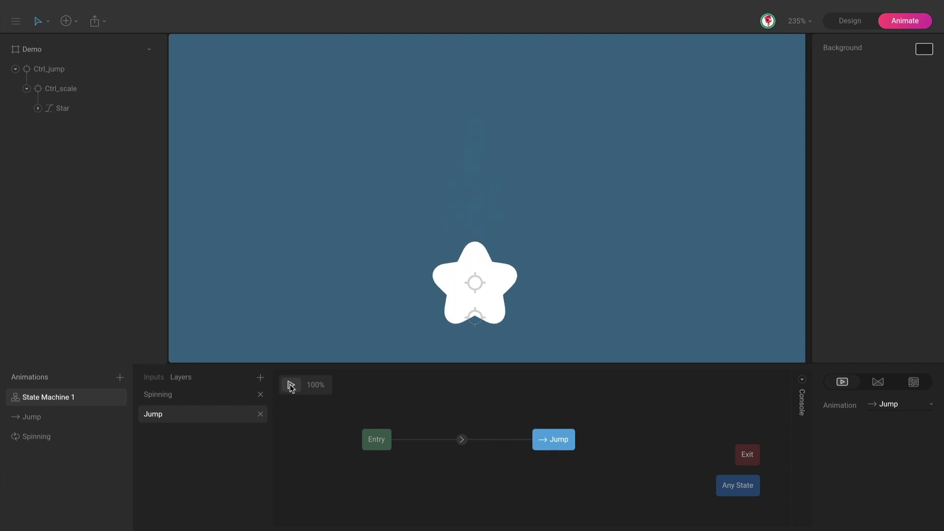
left_click(291, 385)
left_click(291, 384)
left_click(291, 385)
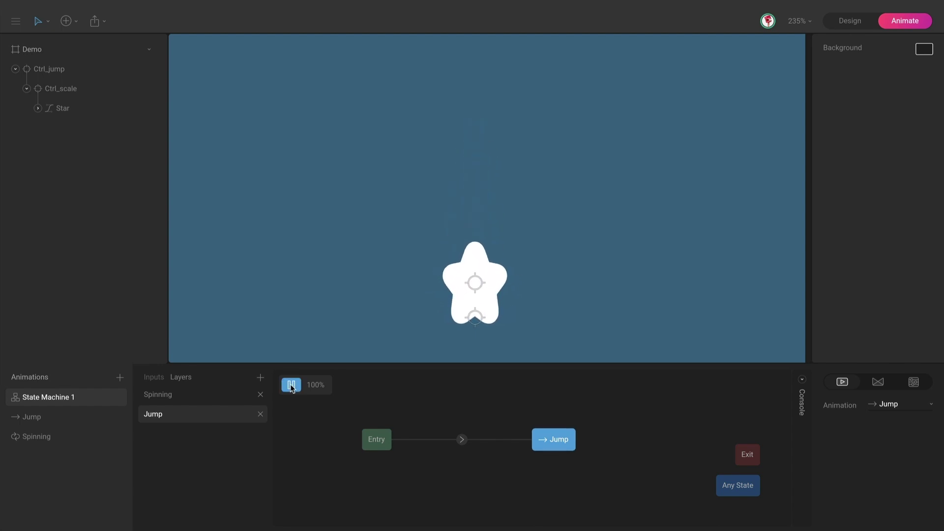
left_click(291, 386)
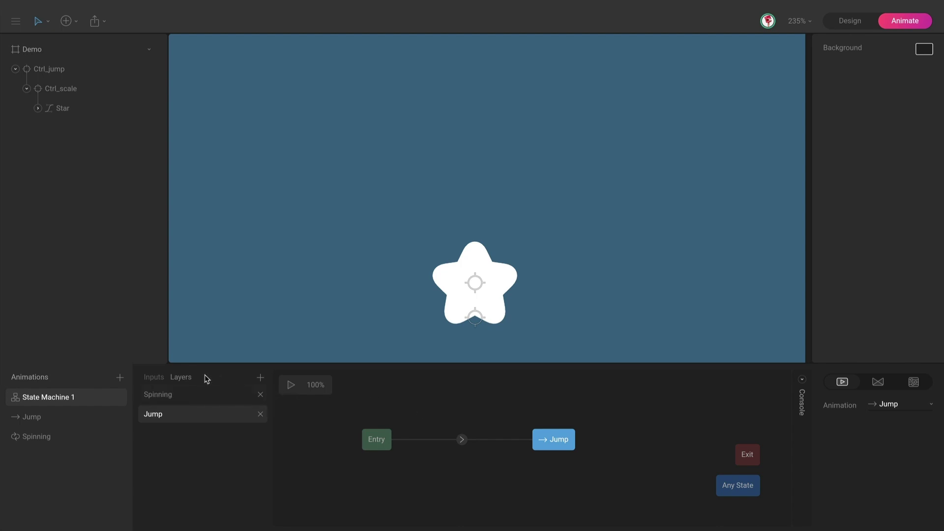
Step: Add a trigger input named Pressed to the state machine and move the Jump state farther from Entry
left_click(162, 379)
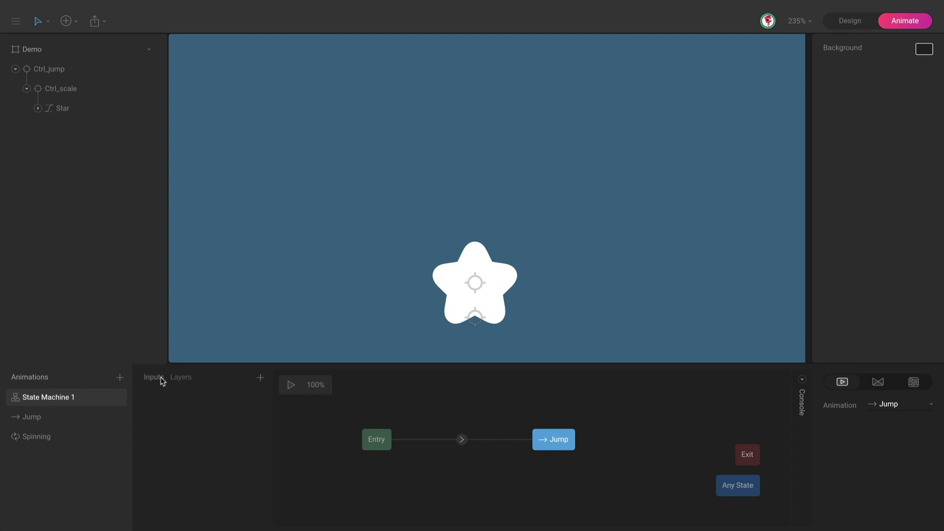
left_click(260, 378)
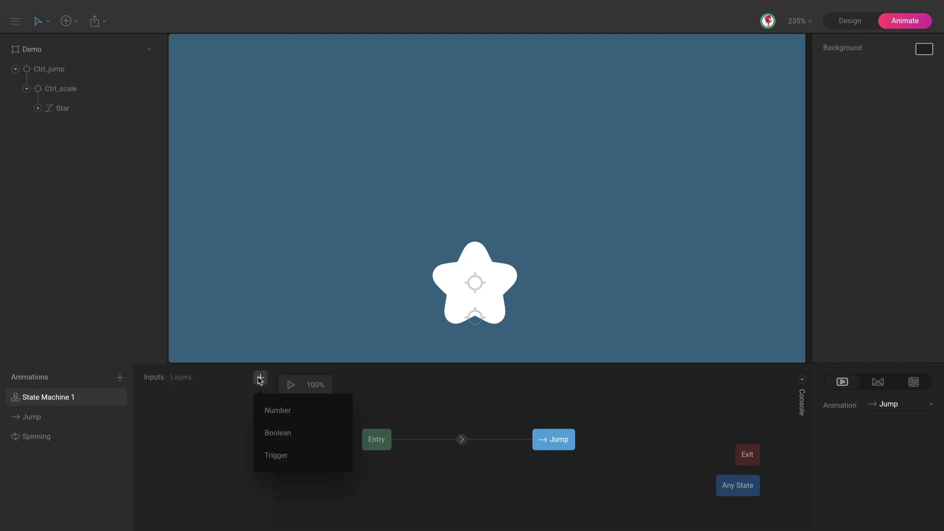
left_click(297, 457)
double_click(159, 395)
type("Pressed")
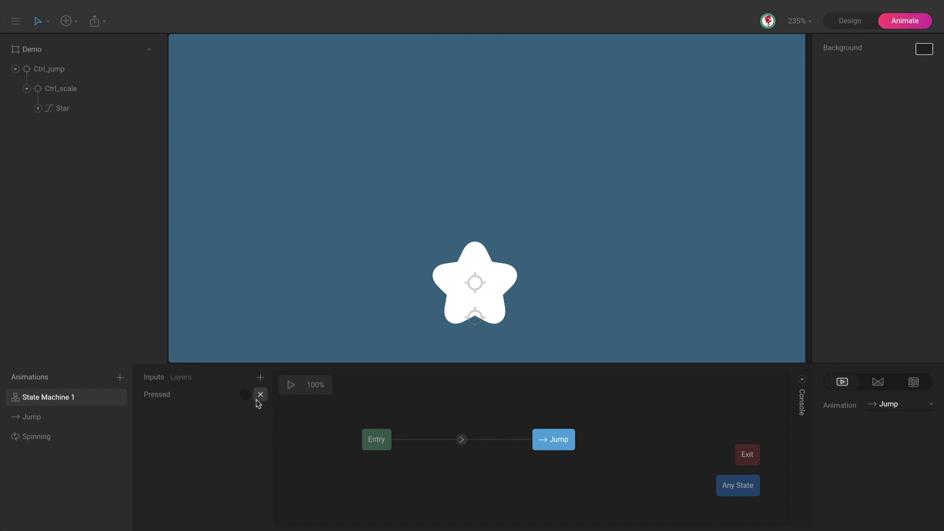
left_click_drag(552, 440, 614, 443)
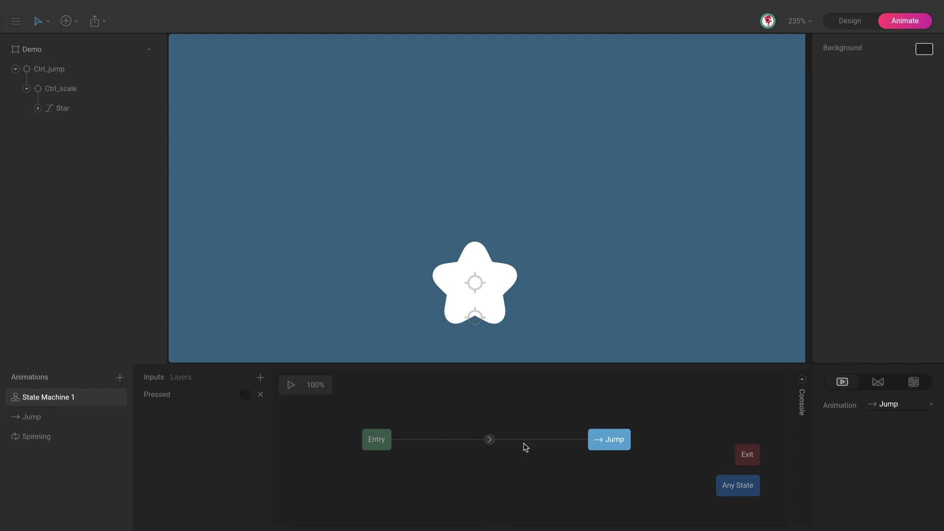
Step: Create a new animation named Idle_jump and place it directly above Jump in the animation list
left_click(94, 424)
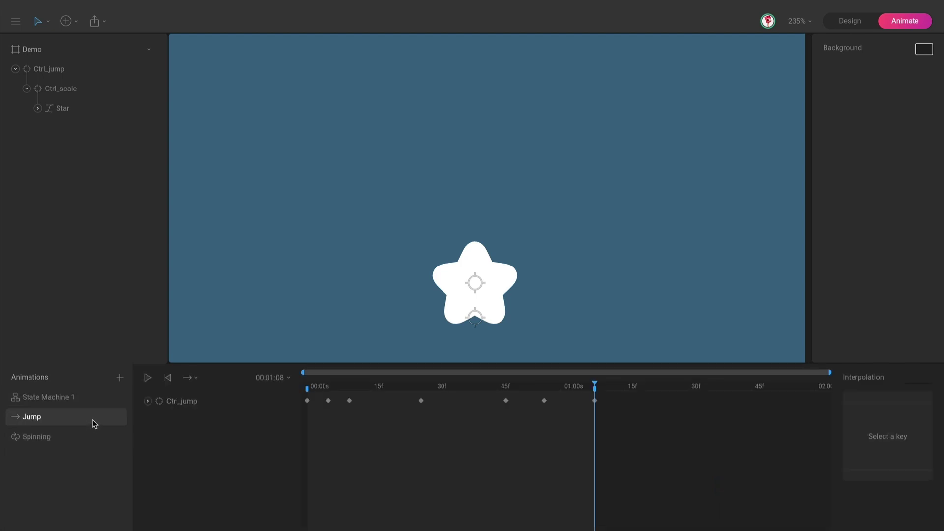
left_click(119, 377)
left_click(137, 412)
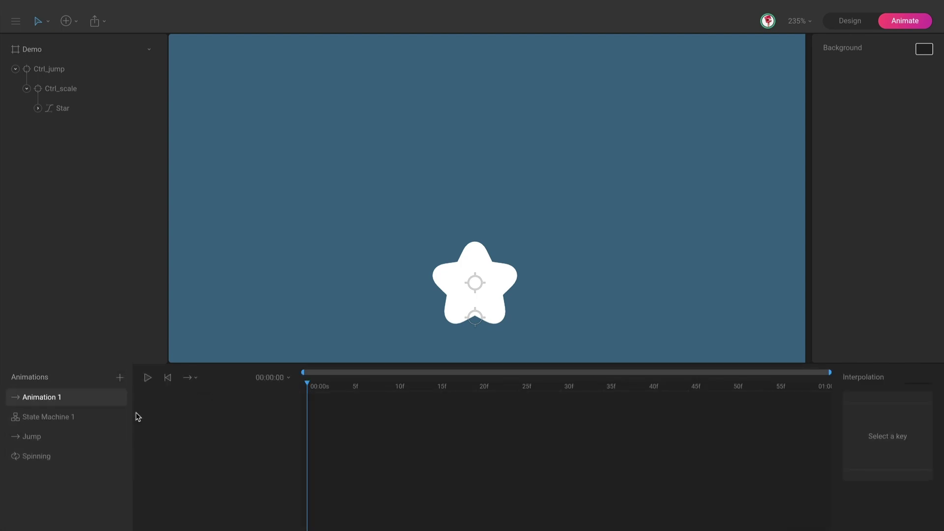
double_click(61, 399)
type("Idle_jump")
left_click_drag(45, 399, 43, 427)
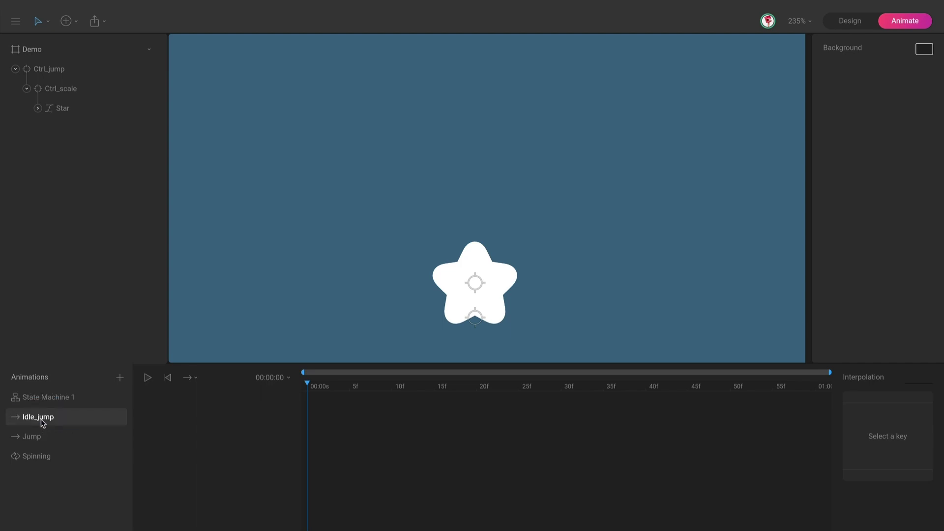
Step: Copy Ctrl_jump's first Position and Scale keys from the Jump animation into Idle_jump at 00:00:00
left_click(42, 436)
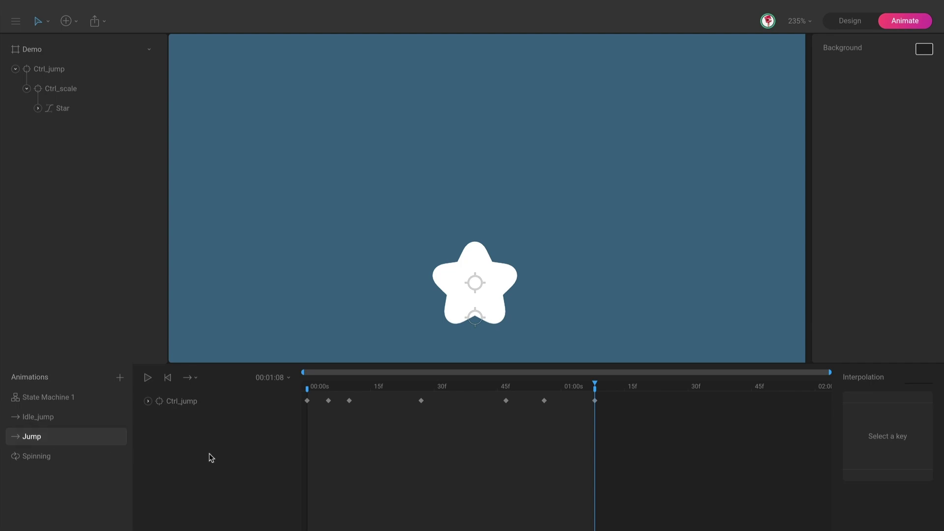
left_click(147, 401)
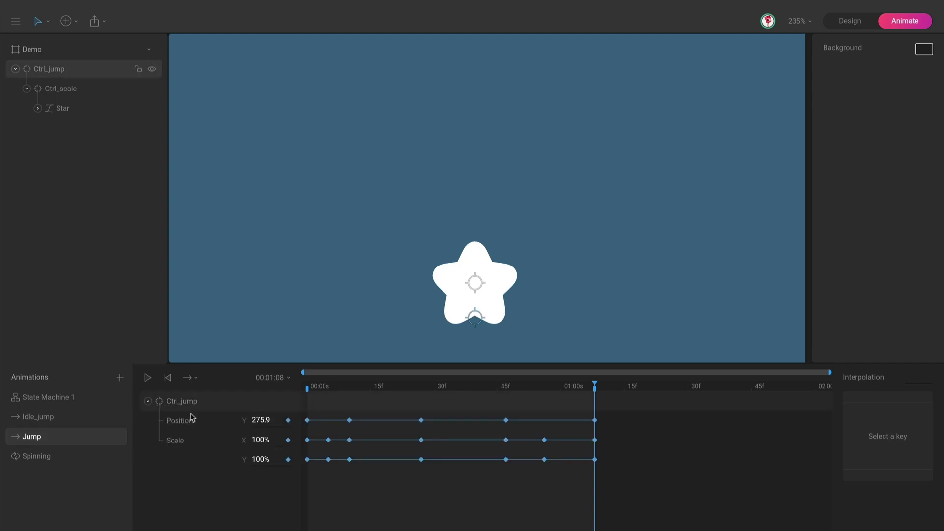
left_click_drag(316, 418, 306, 470)
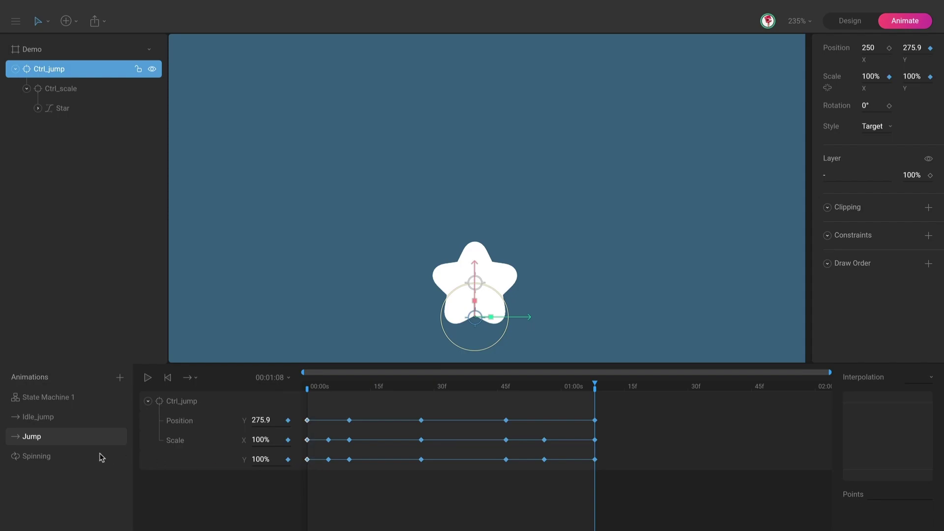
left_click(46, 423)
key("ctrl+v")
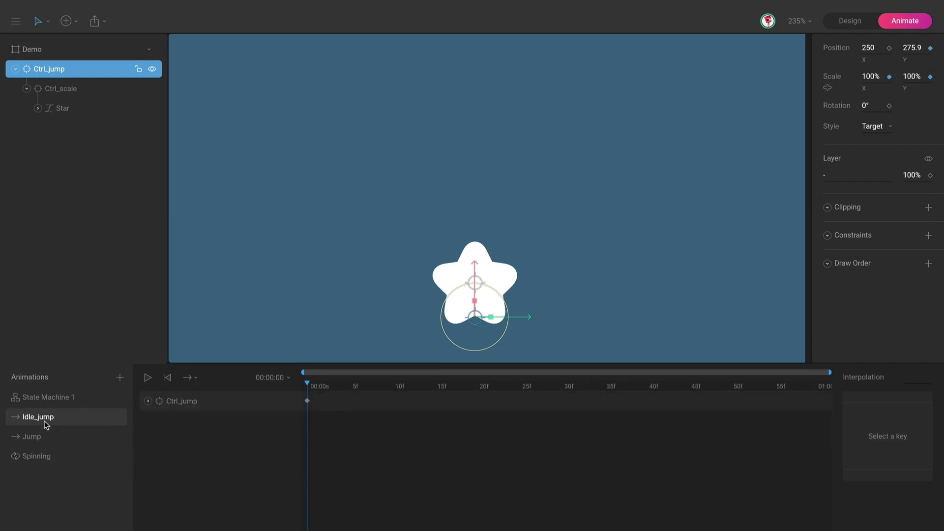
Step: In State Machine 1, move the Jump state closer to Entry and switch its animation to Idle_jump
left_click(55, 402)
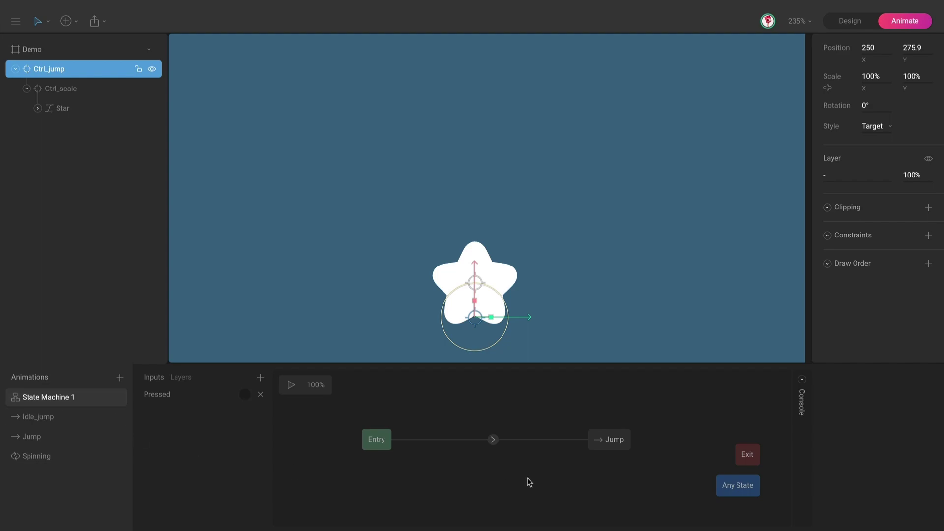
left_click_drag(613, 443, 515, 444)
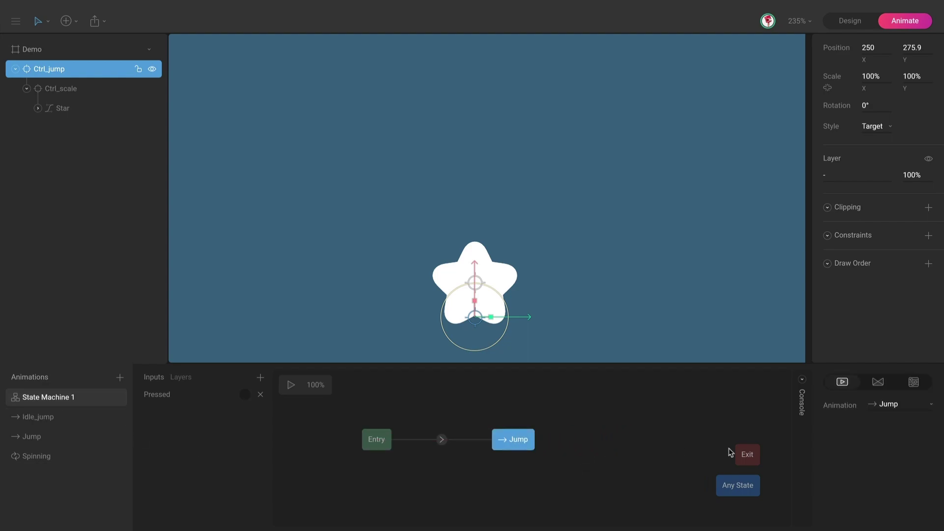
left_click(903, 404)
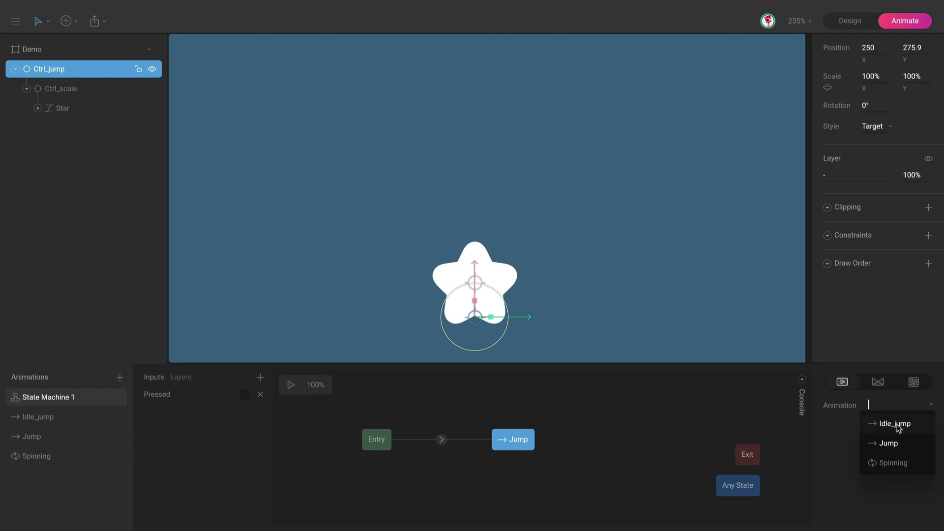
left_click(896, 423)
mouse_move(538, 447)
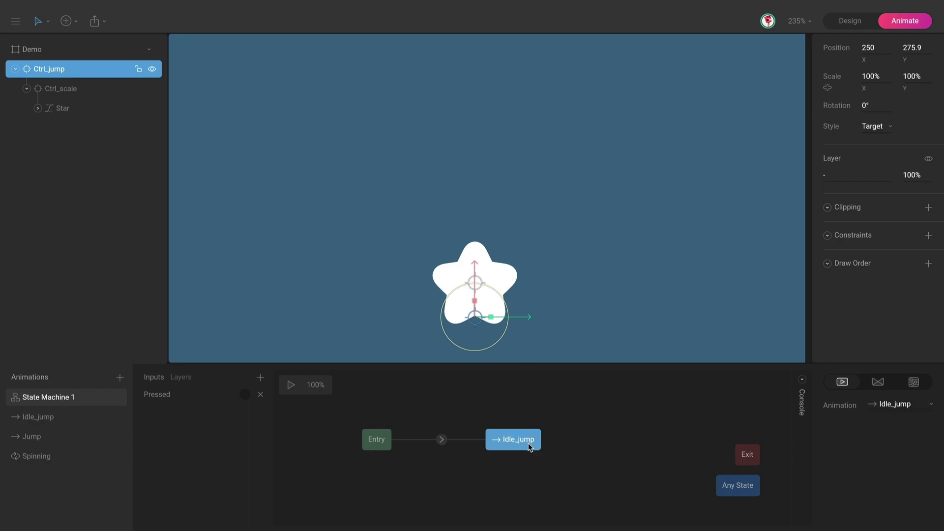
Step: Add a Jump state after Idle_jump, create a transition from Idle_jump to it, and move Any State and Exit clear
left_click_drag(39, 438, 662, 443)
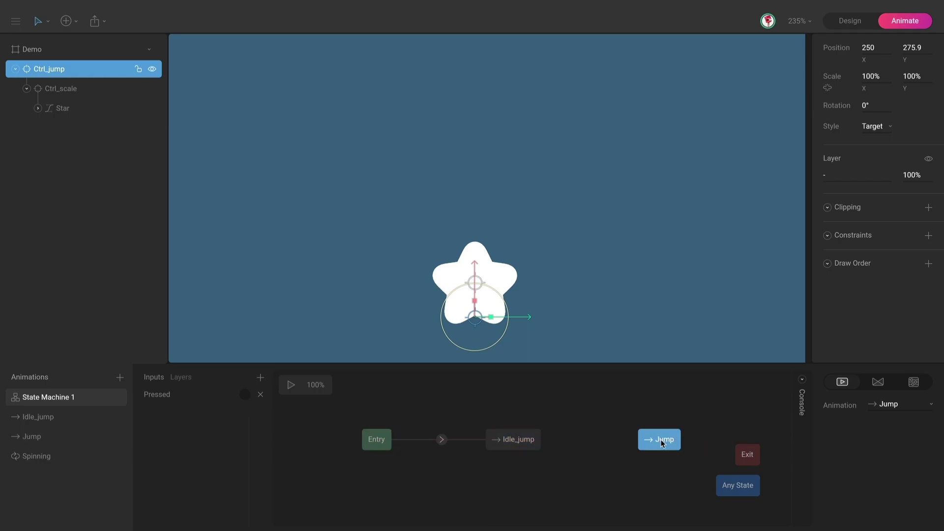
left_click_drag(545, 443, 630, 443)
left_click(736, 477)
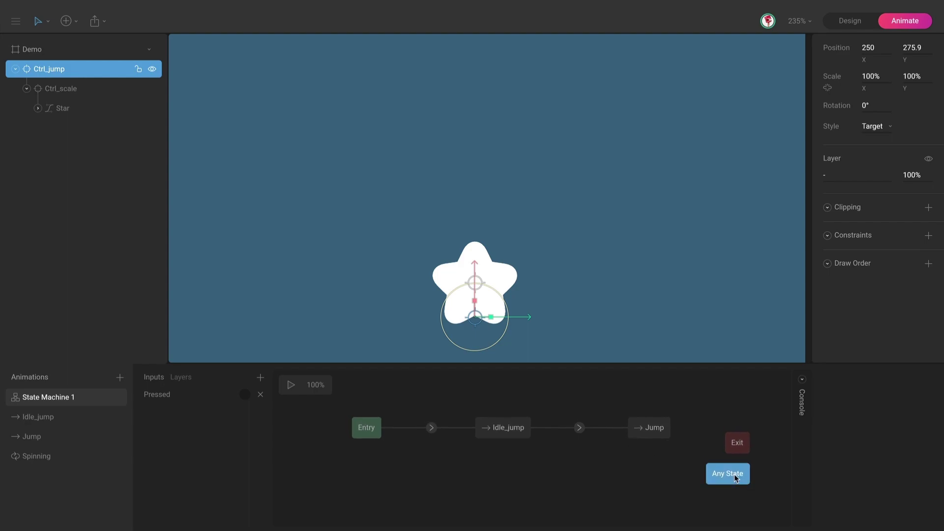
left_click_drag(736, 477, 745, 494)
left_click_drag(736, 448, 745, 464)
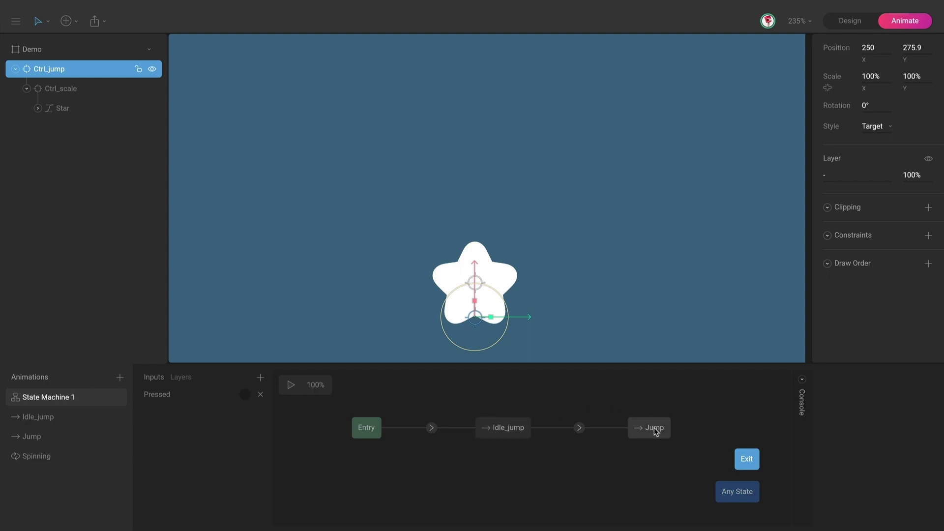
Step: Add a condition using the Pressed trigger to the Idle_jump to Jump transition
left_click(580, 430)
left_click(928, 475)
left_click(867, 497)
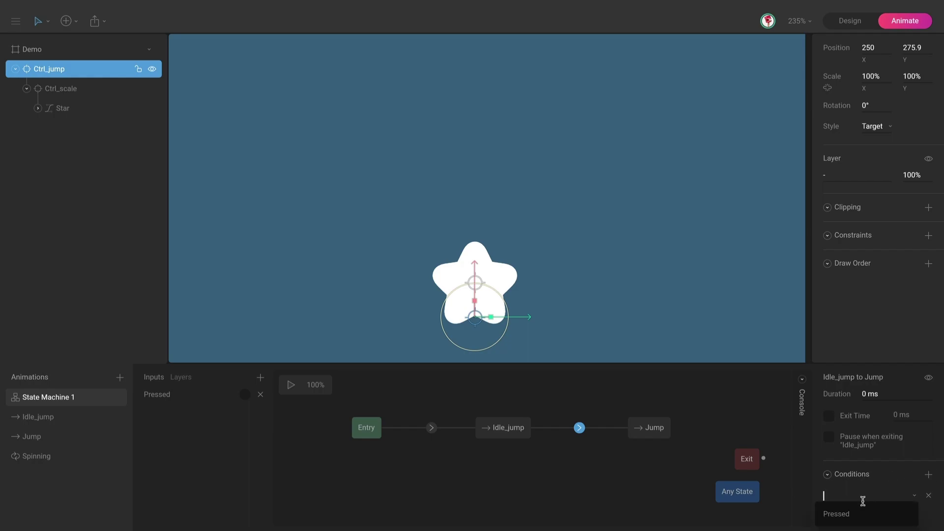
left_click(842, 514)
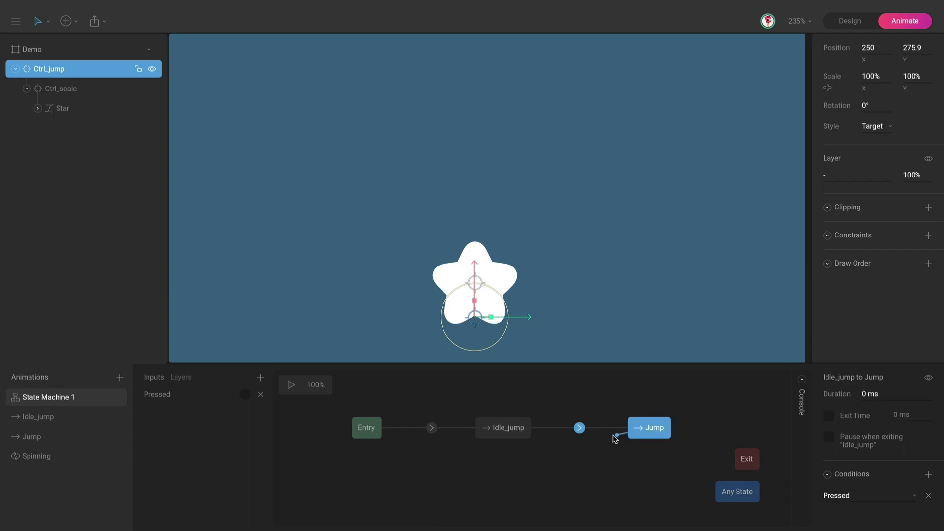
Step: Create a return transition from Jump to Idle_jump with Exit Time enabled and set to 100
left_click(539, 439)
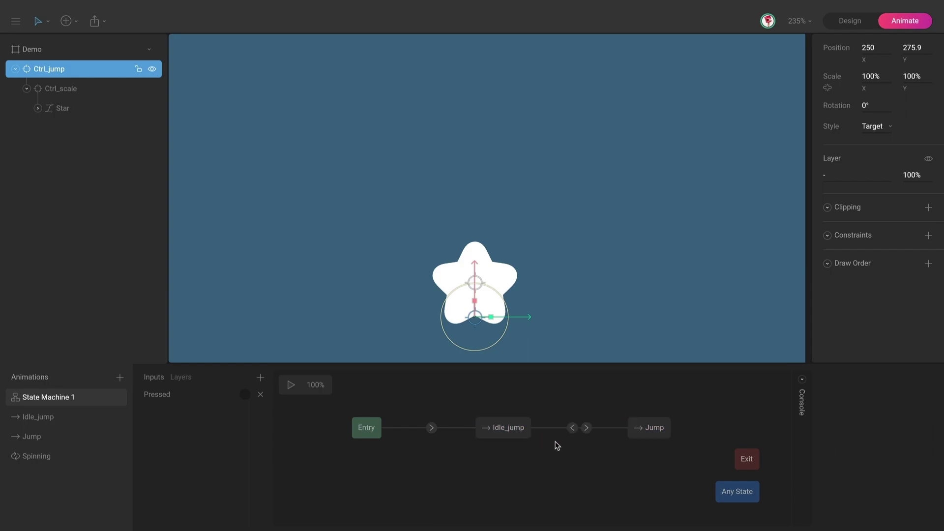
left_click(573, 428)
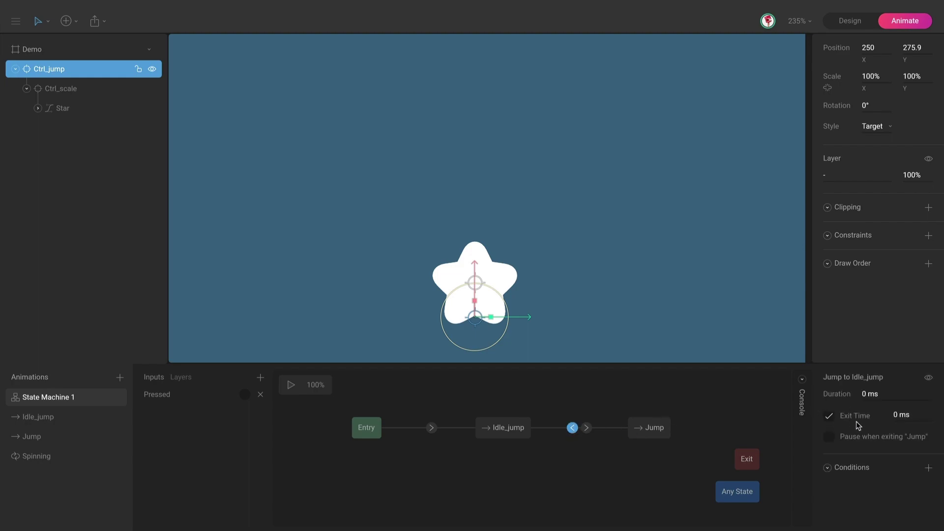
left_click(917, 415)
type("100")
Step: Examine the Jump animation's timeline from its start to its last keys, and return to State Machine 1
left_click(62, 433)
left_click_drag(315, 387, 594, 388)
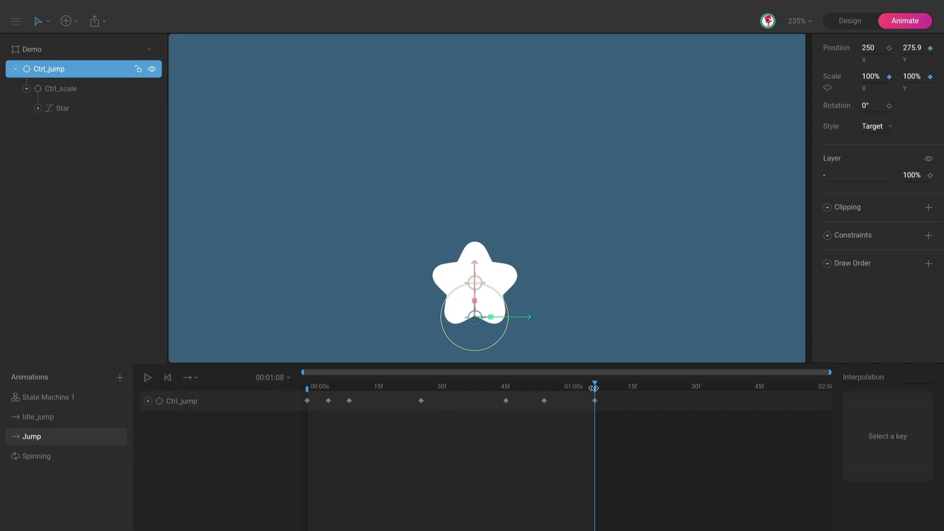
left_click(53, 398)
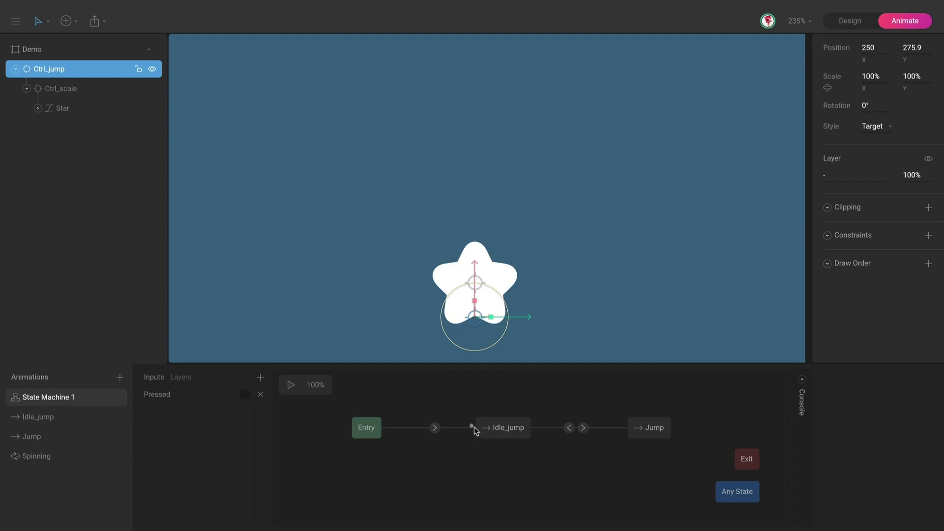
Step: Preview State Machine 1 from the Jump layer, and preview it again with the Spinning layer displayed, stopping playback each time
left_click(291, 385)
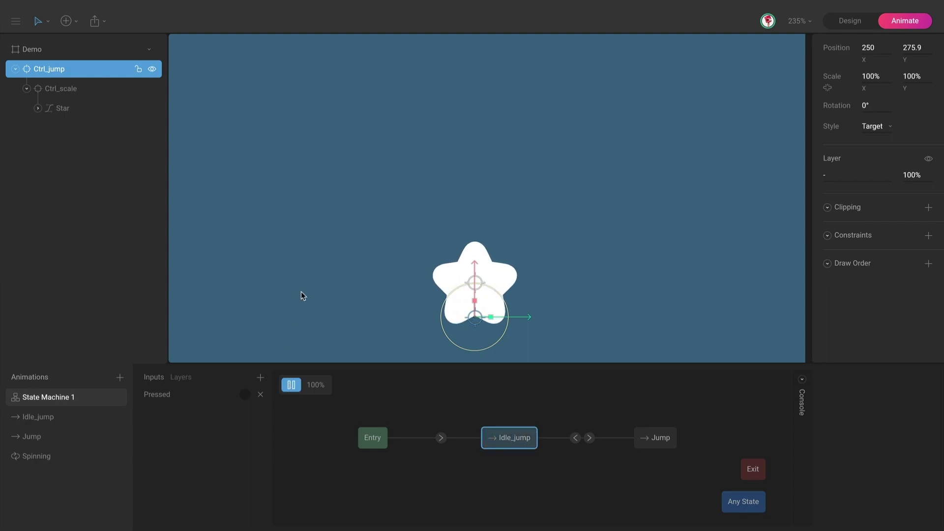
left_click(291, 385)
left_click(180, 380)
left_click(178, 396)
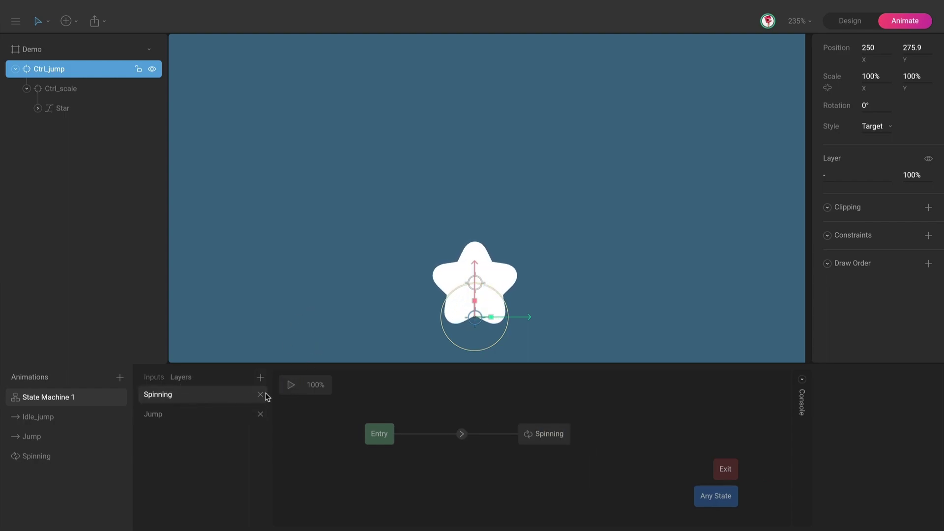
left_click(292, 386)
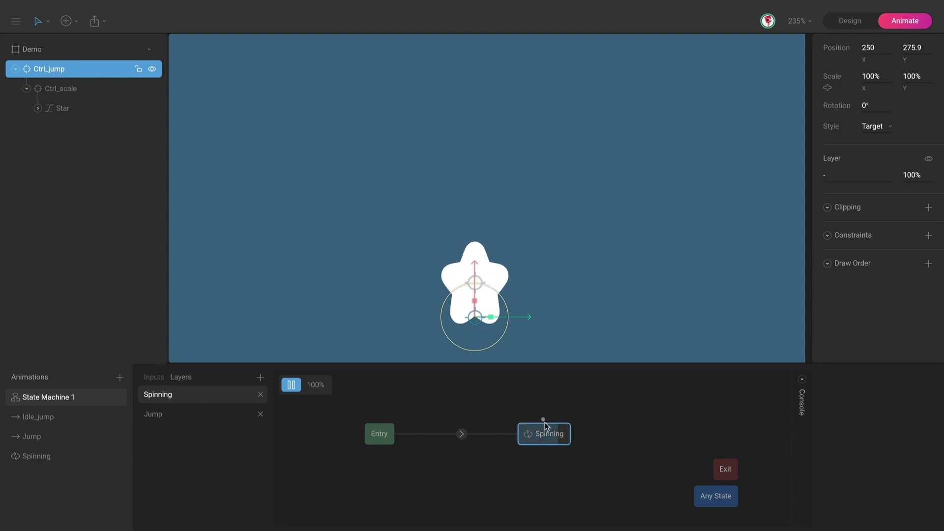
left_click(291, 385)
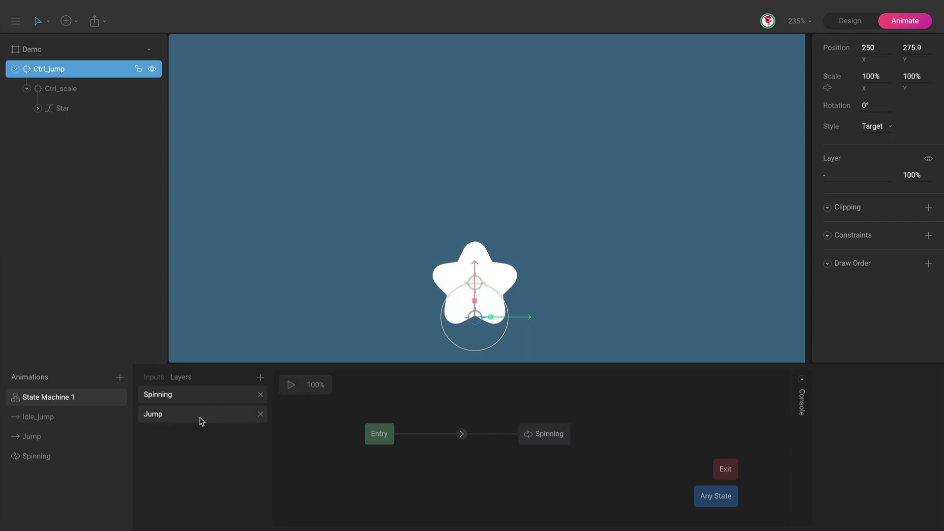
Step: Play the state machine with the Jump layer displayed and fire the Pressed trigger repeatedly to test the Idle_jump and Jump transitions
left_click(200, 416)
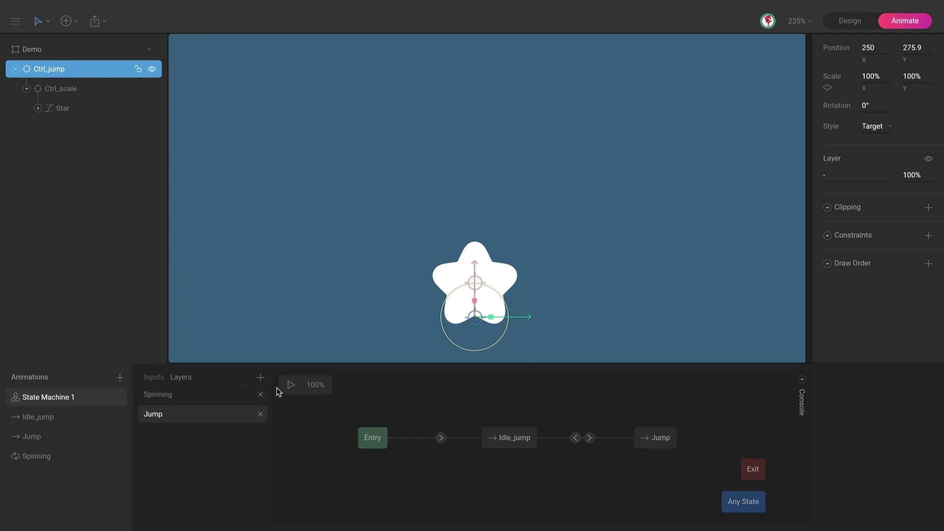
left_click(291, 385)
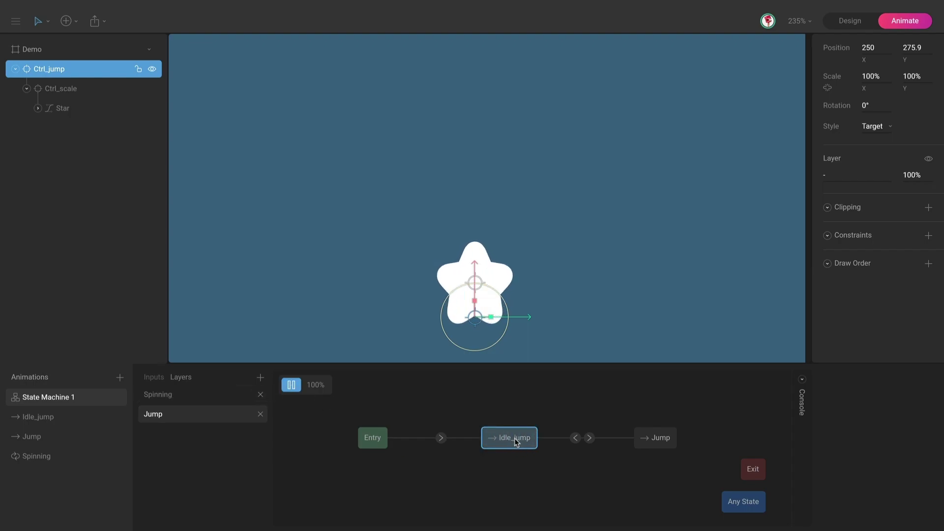
left_click(156, 379)
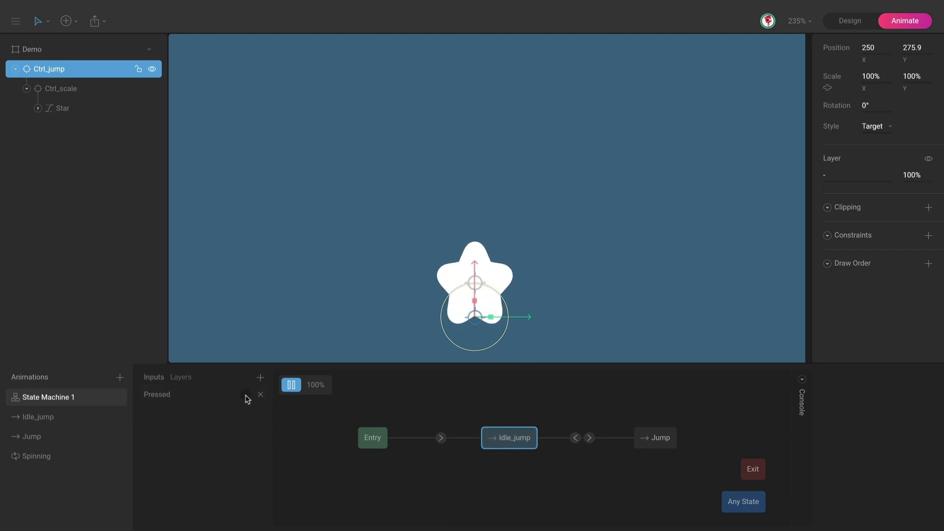
left_click(245, 395)
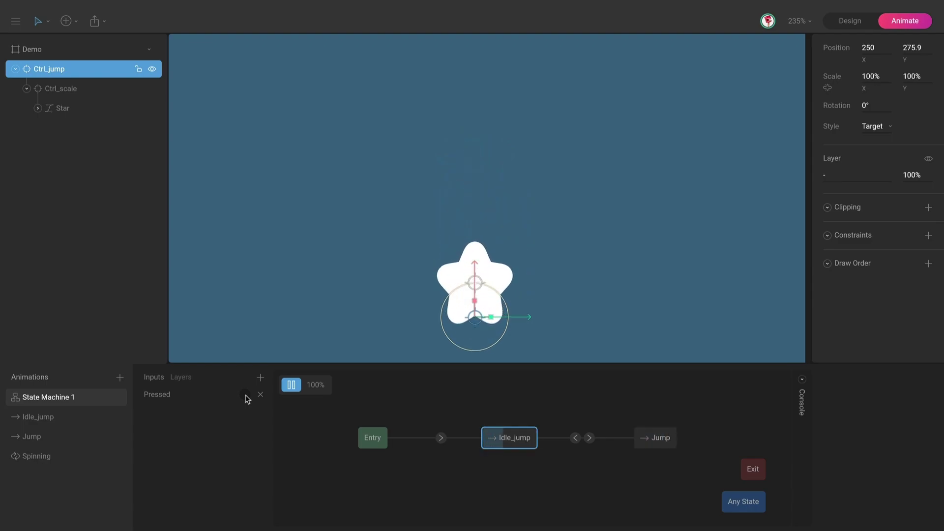
left_click(246, 395)
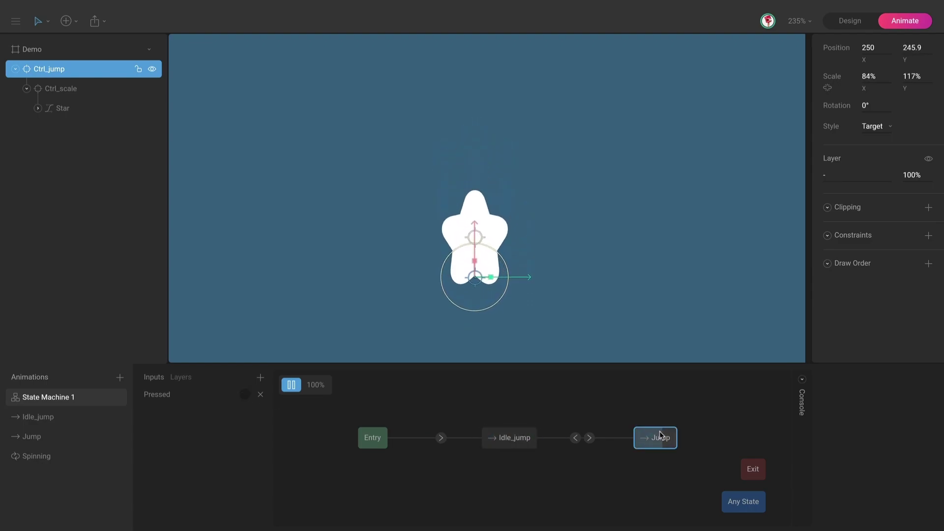
left_click(245, 395)
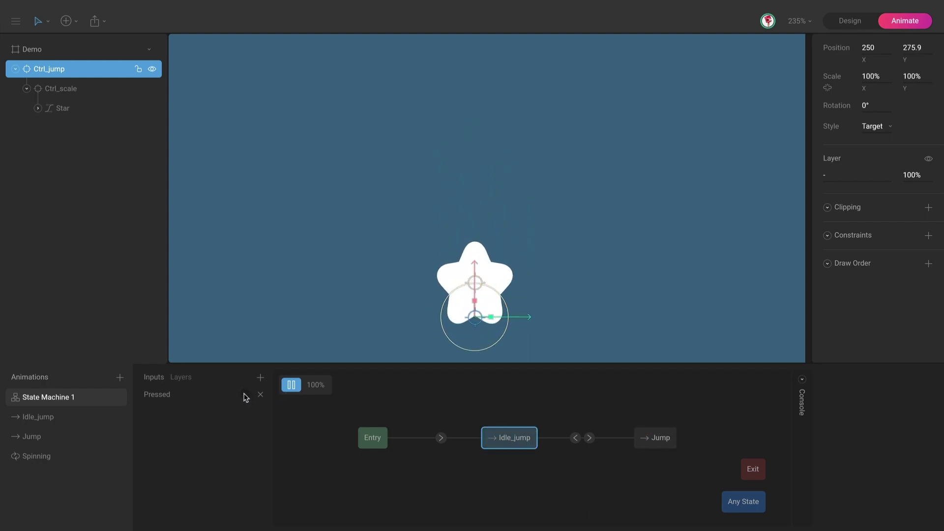
left_click(245, 395)
left_click(244, 394)
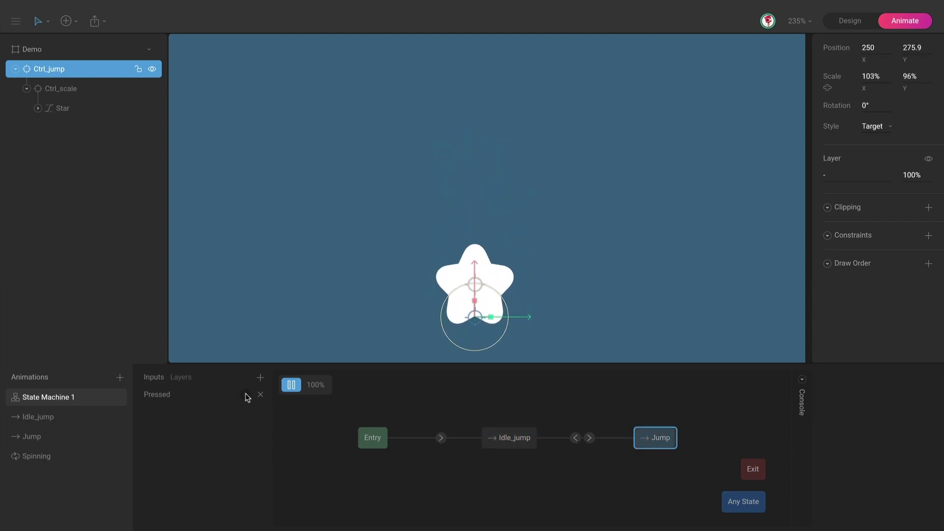
left_click(246, 395)
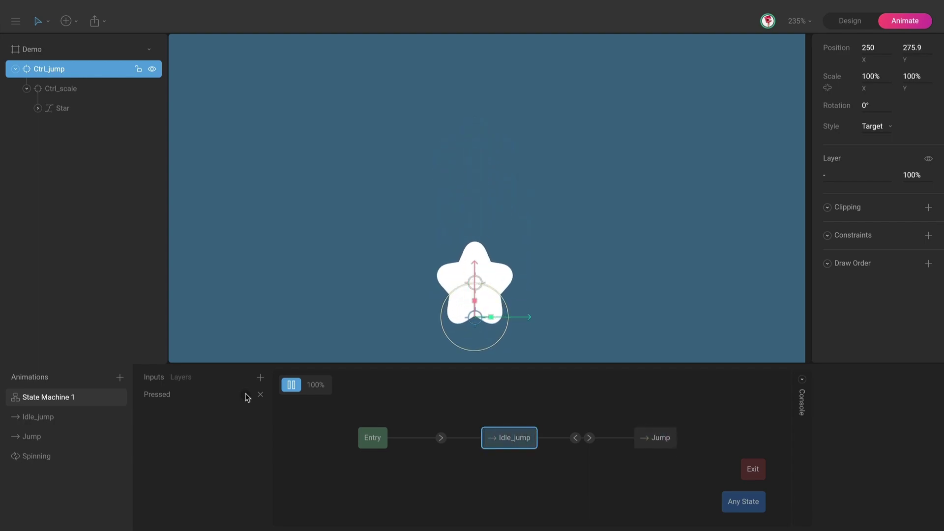
left_click(246, 395)
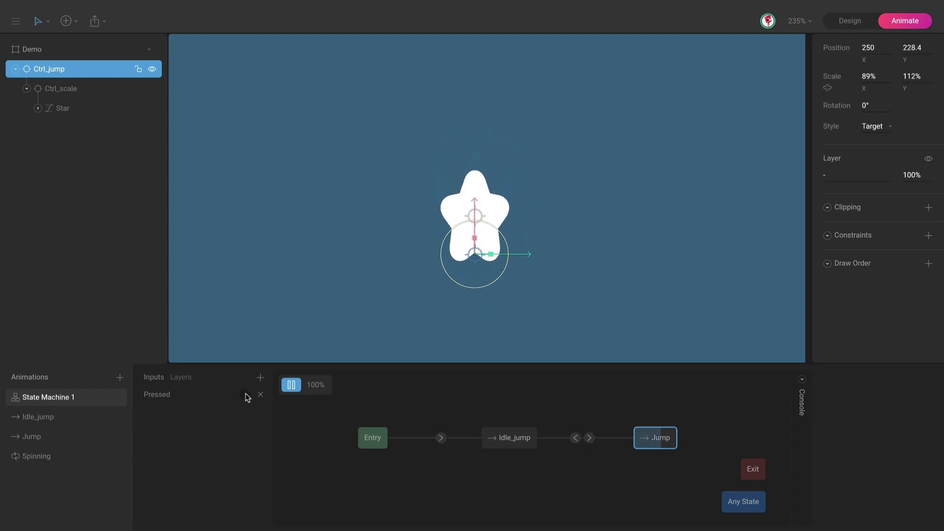
left_click(246, 395)
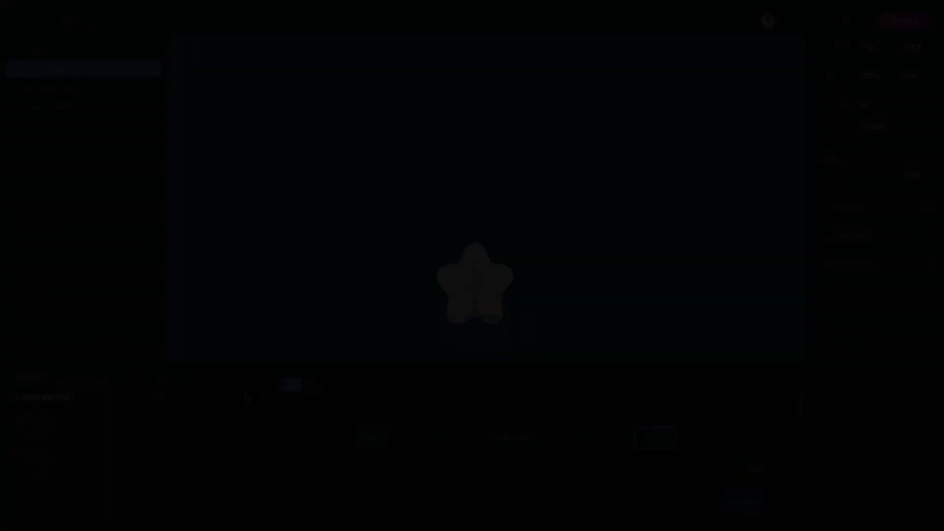